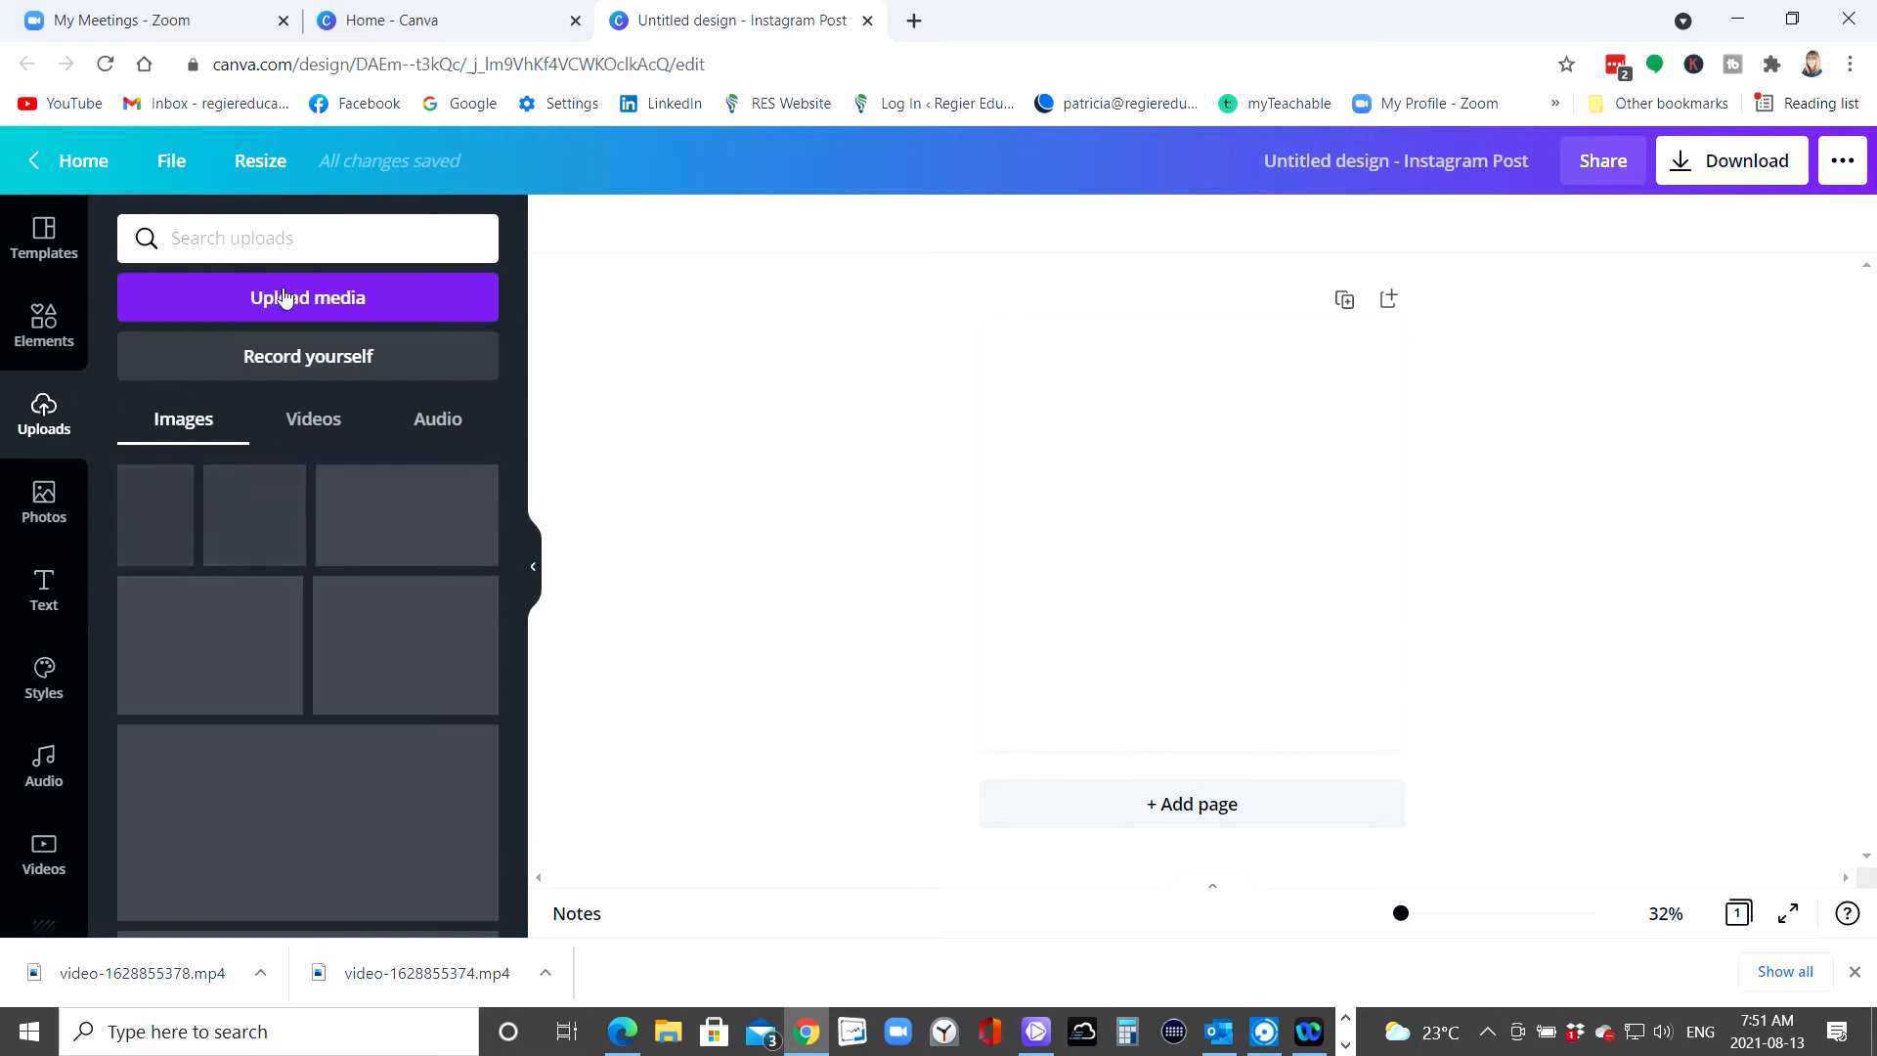
left_click(301, 293)
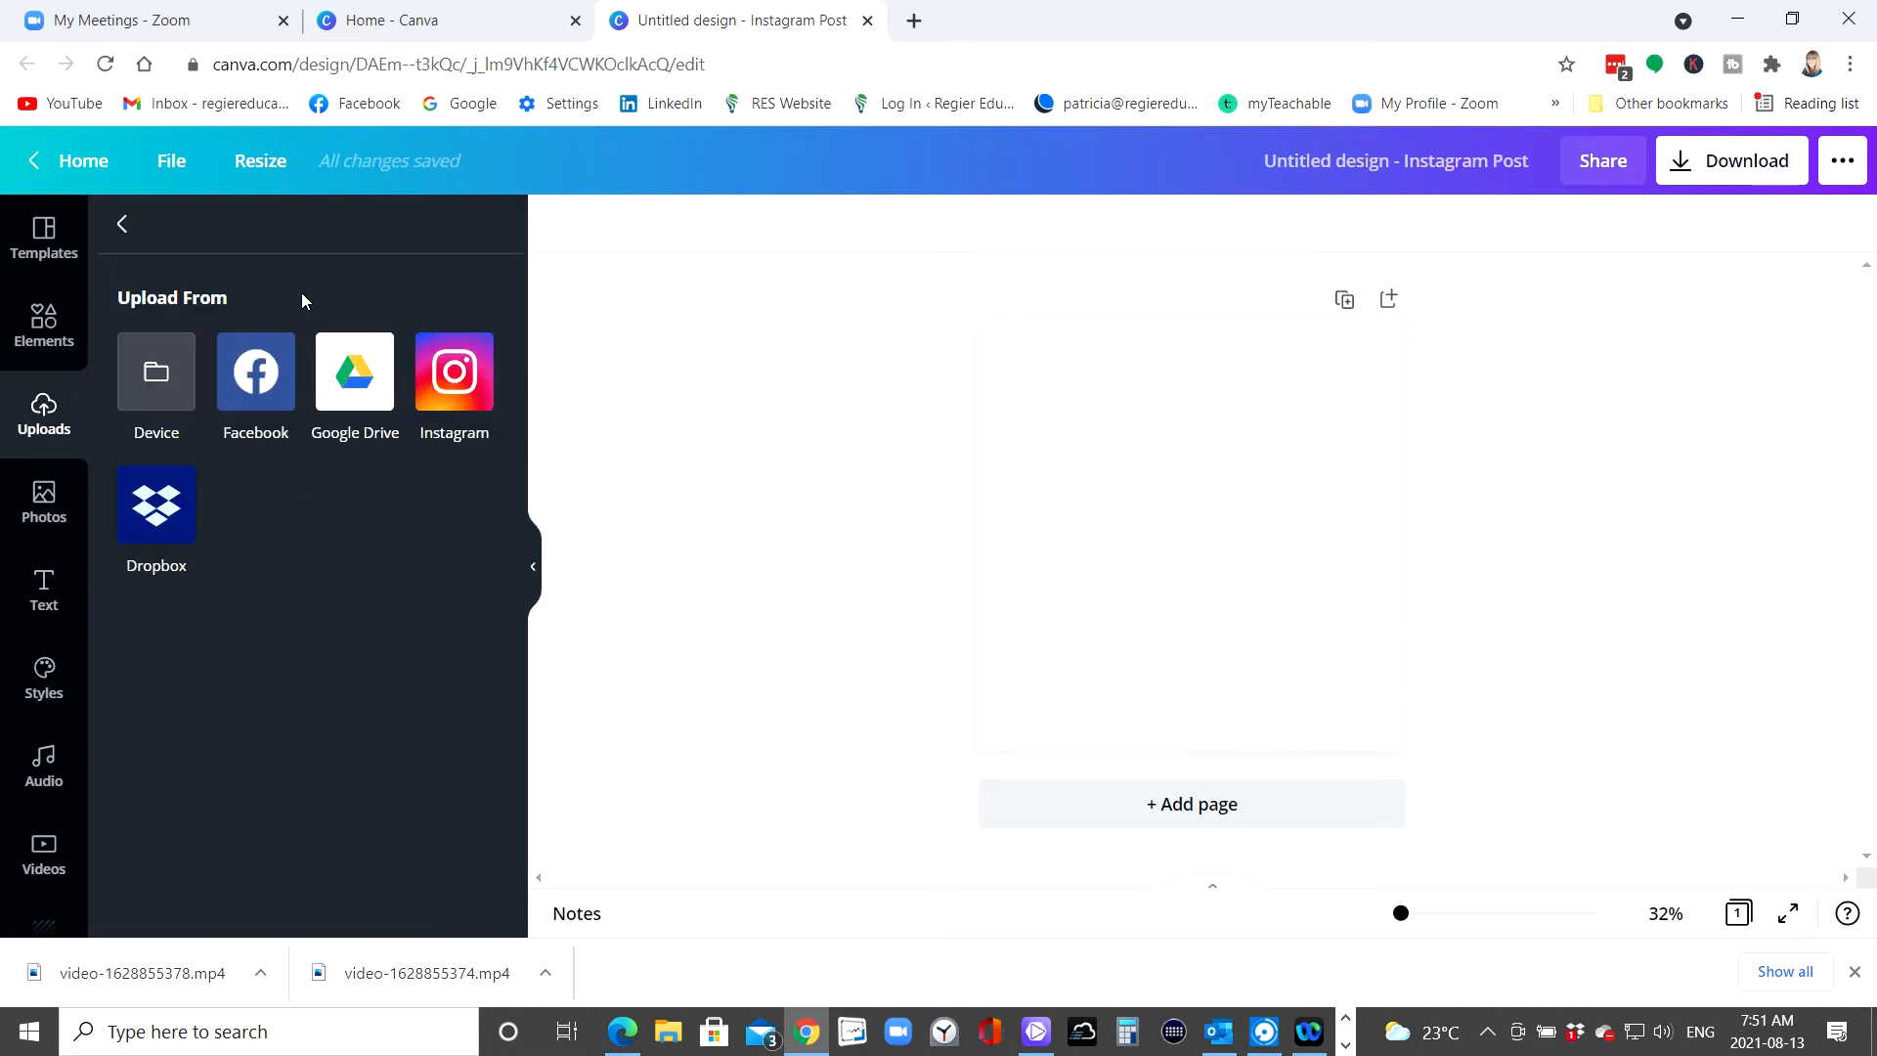
left_click(166, 374)
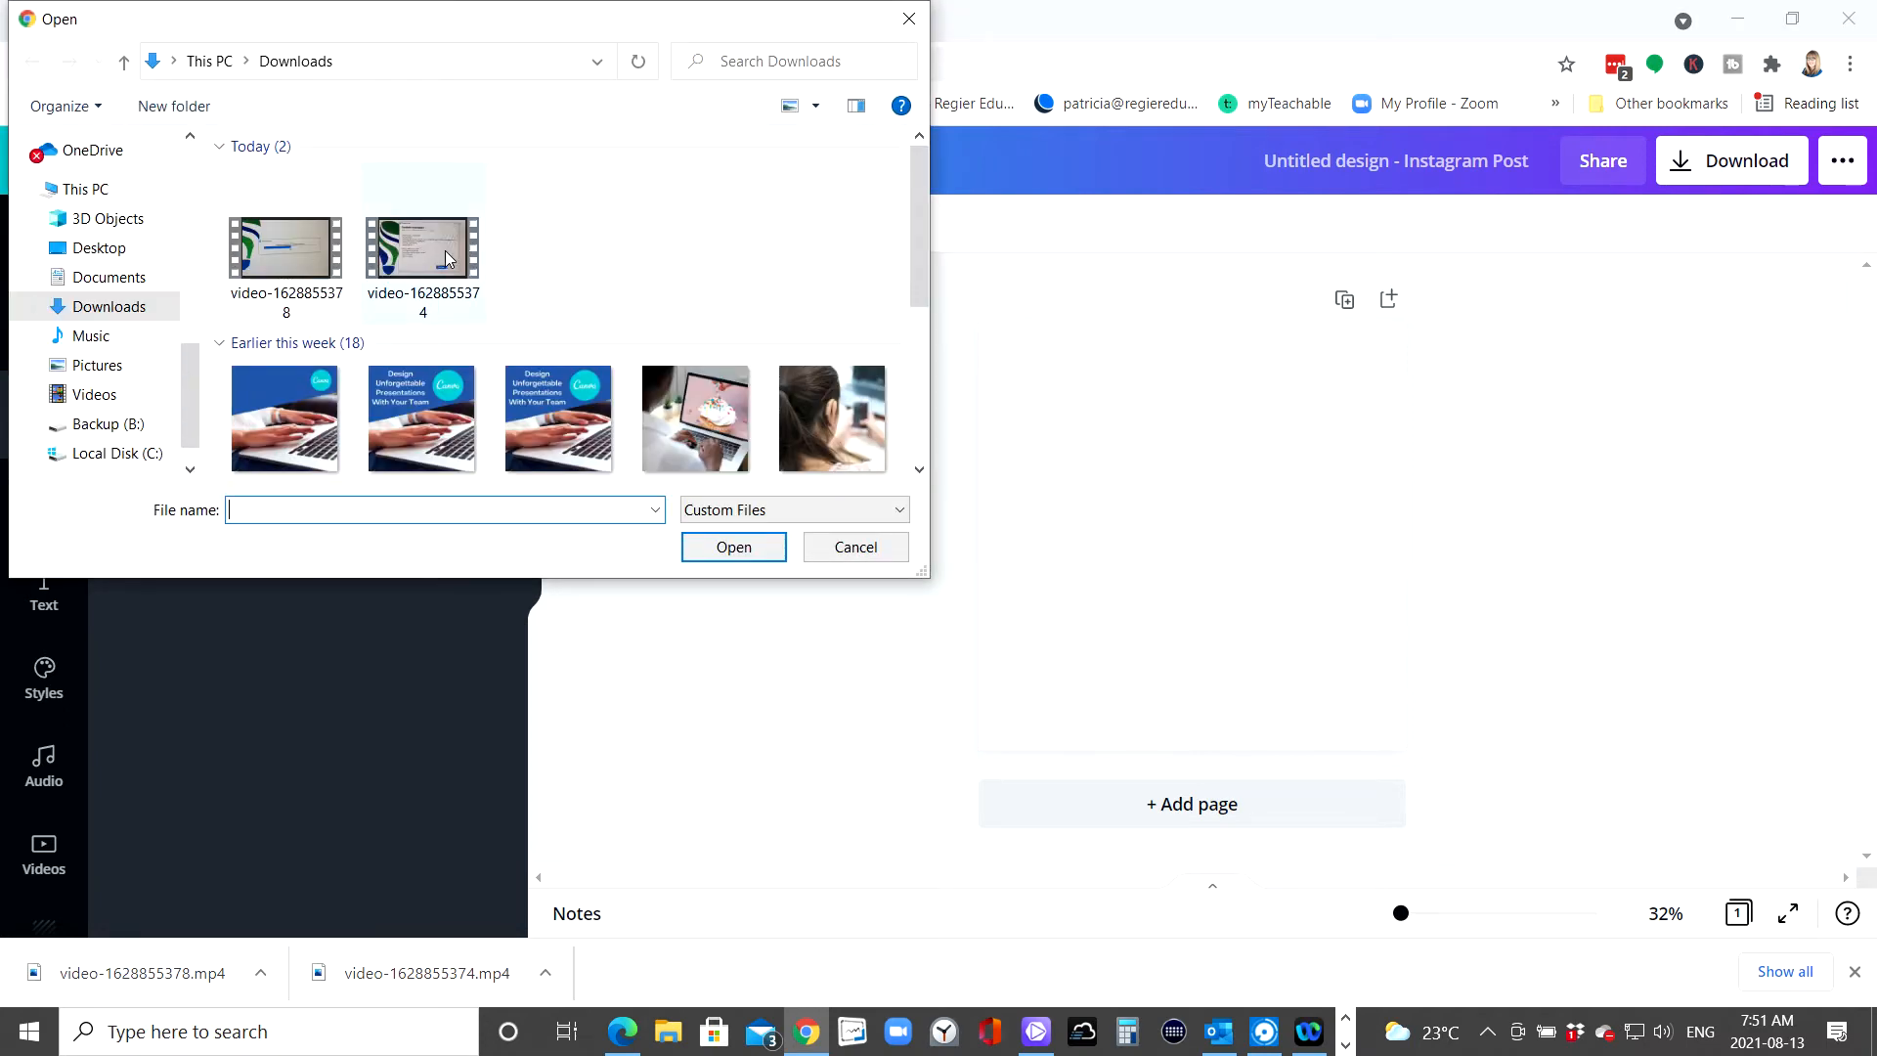
double_click(445, 257)
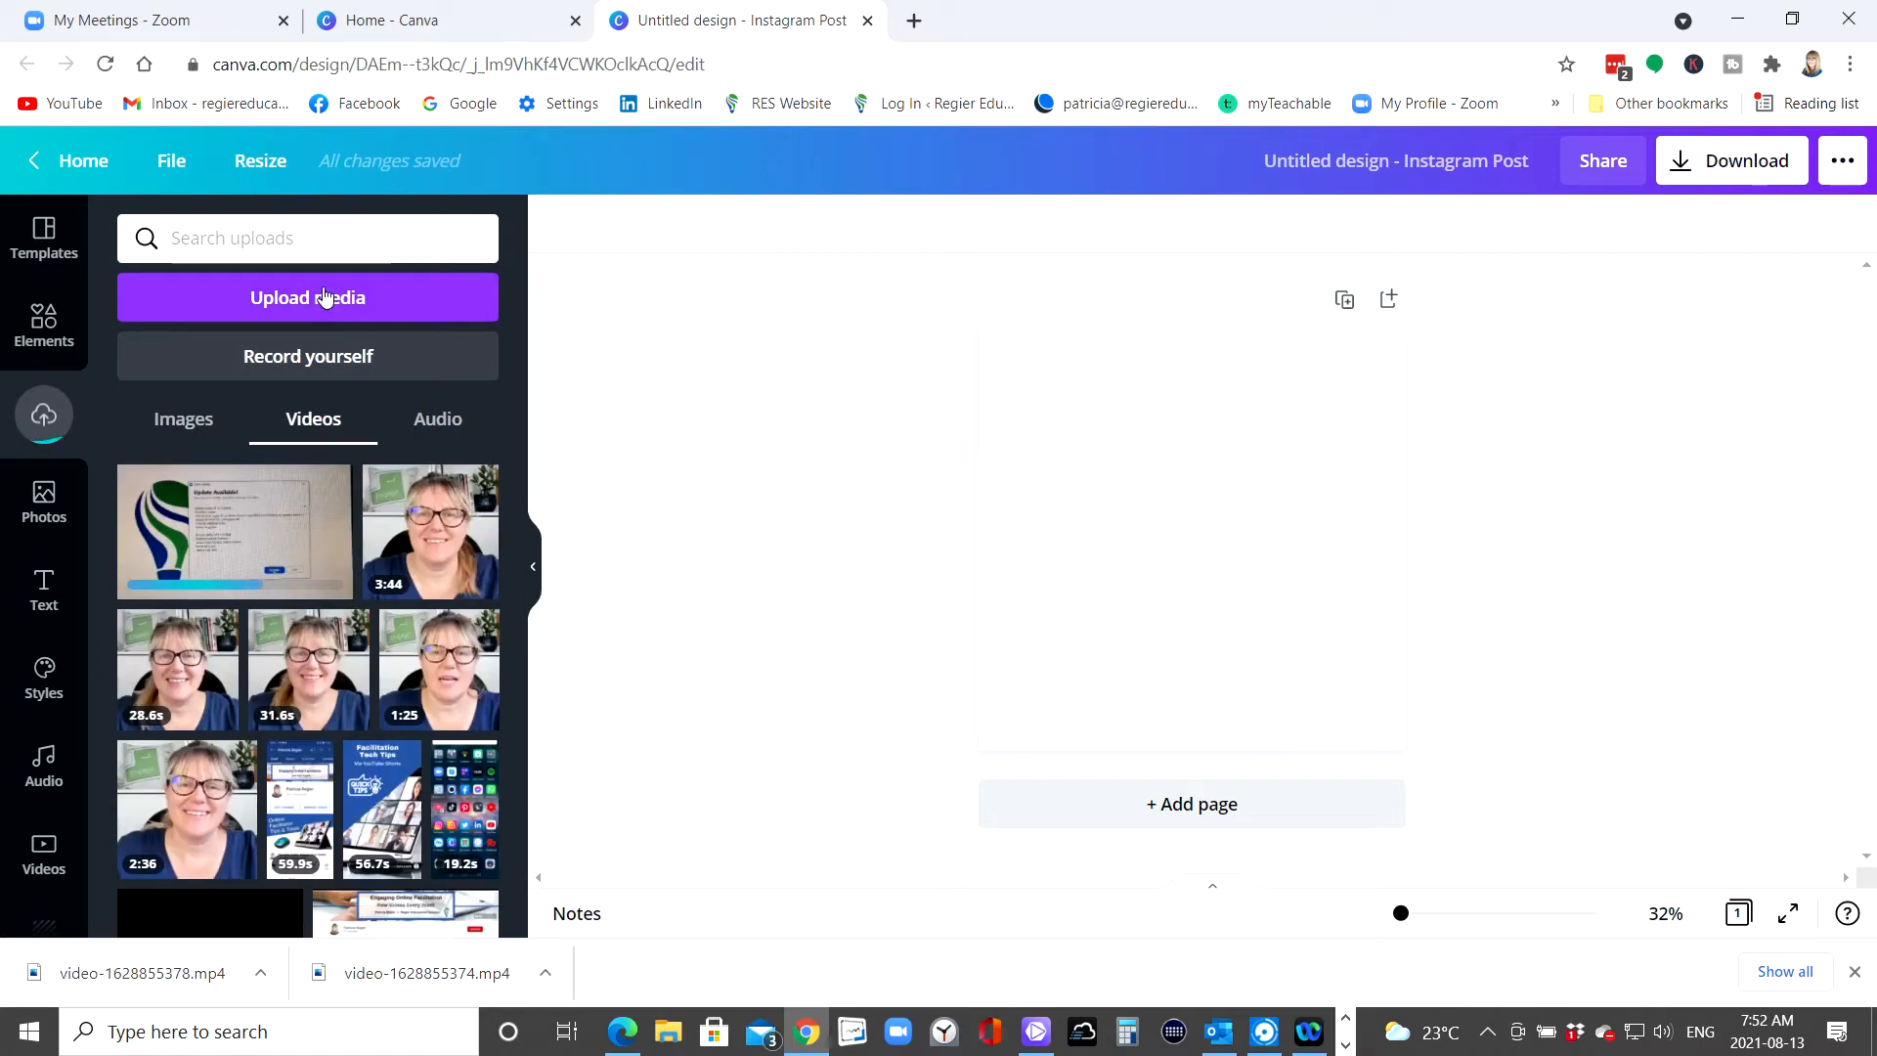
left_click(325, 303)
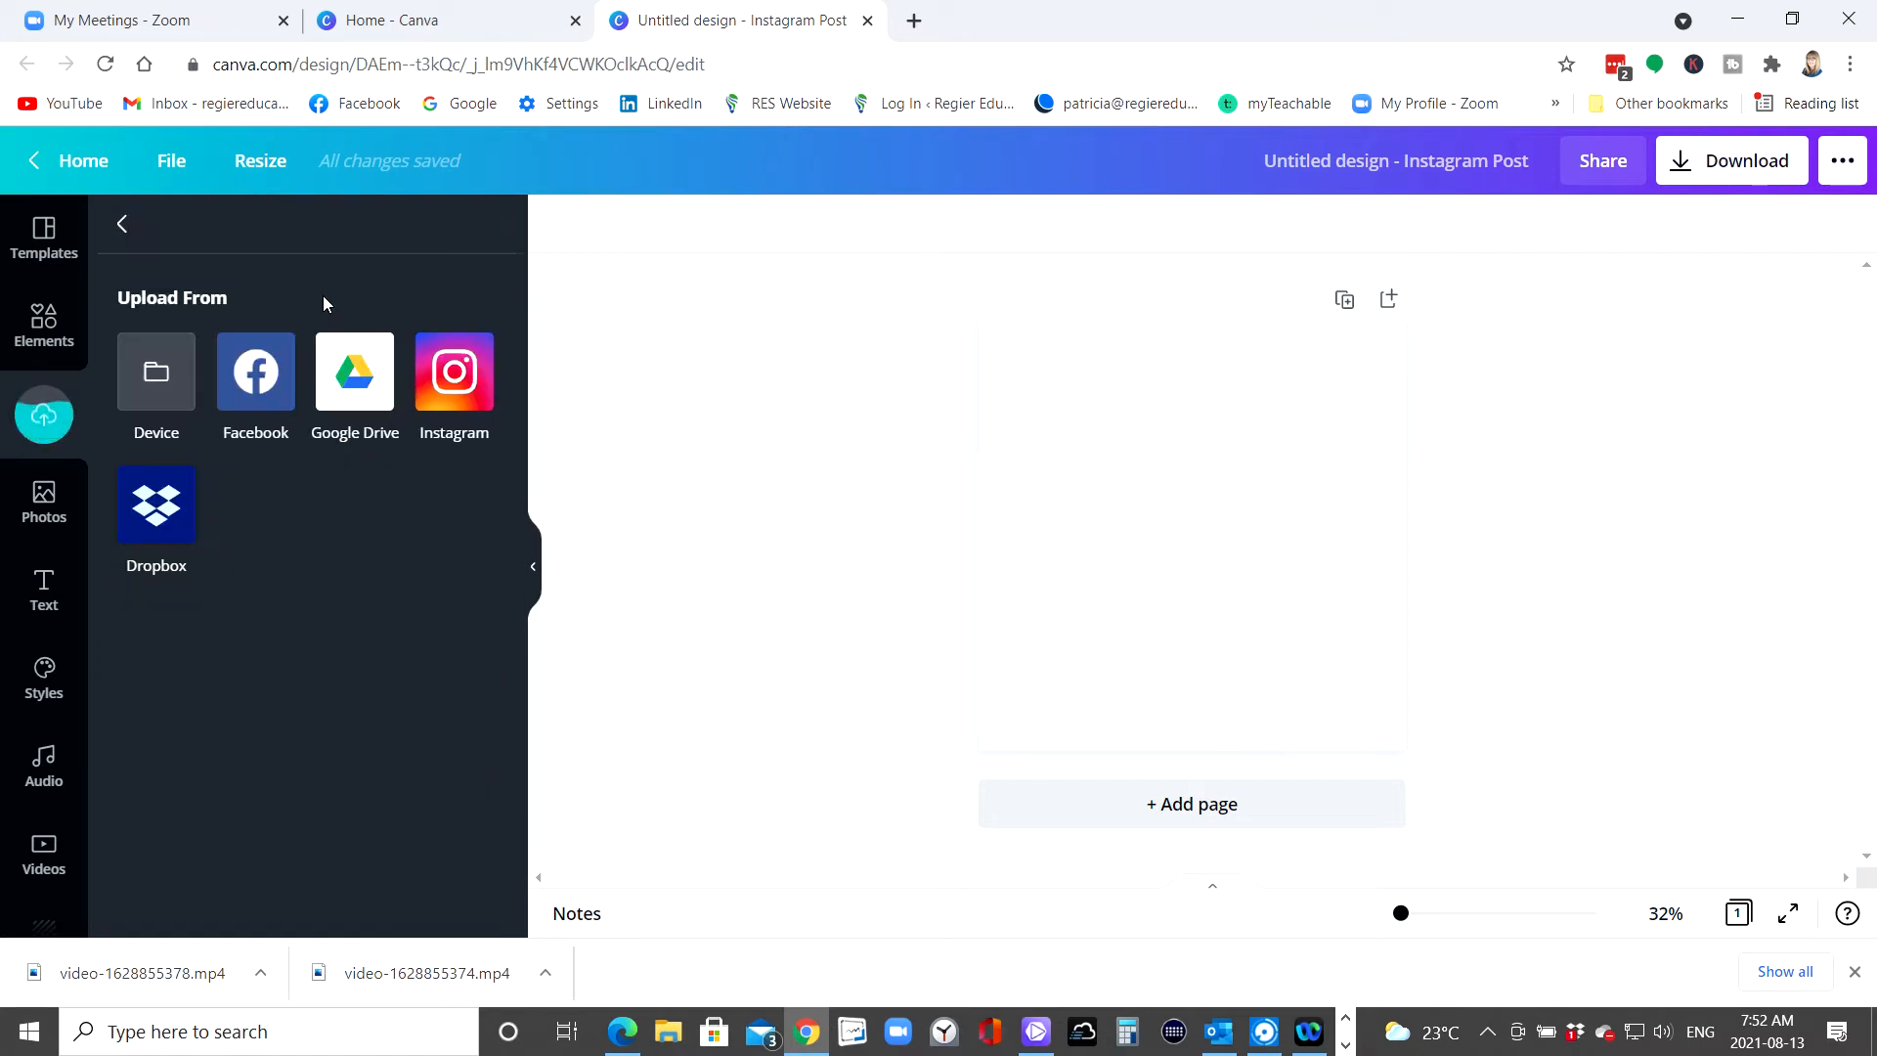
left_click(142, 371)
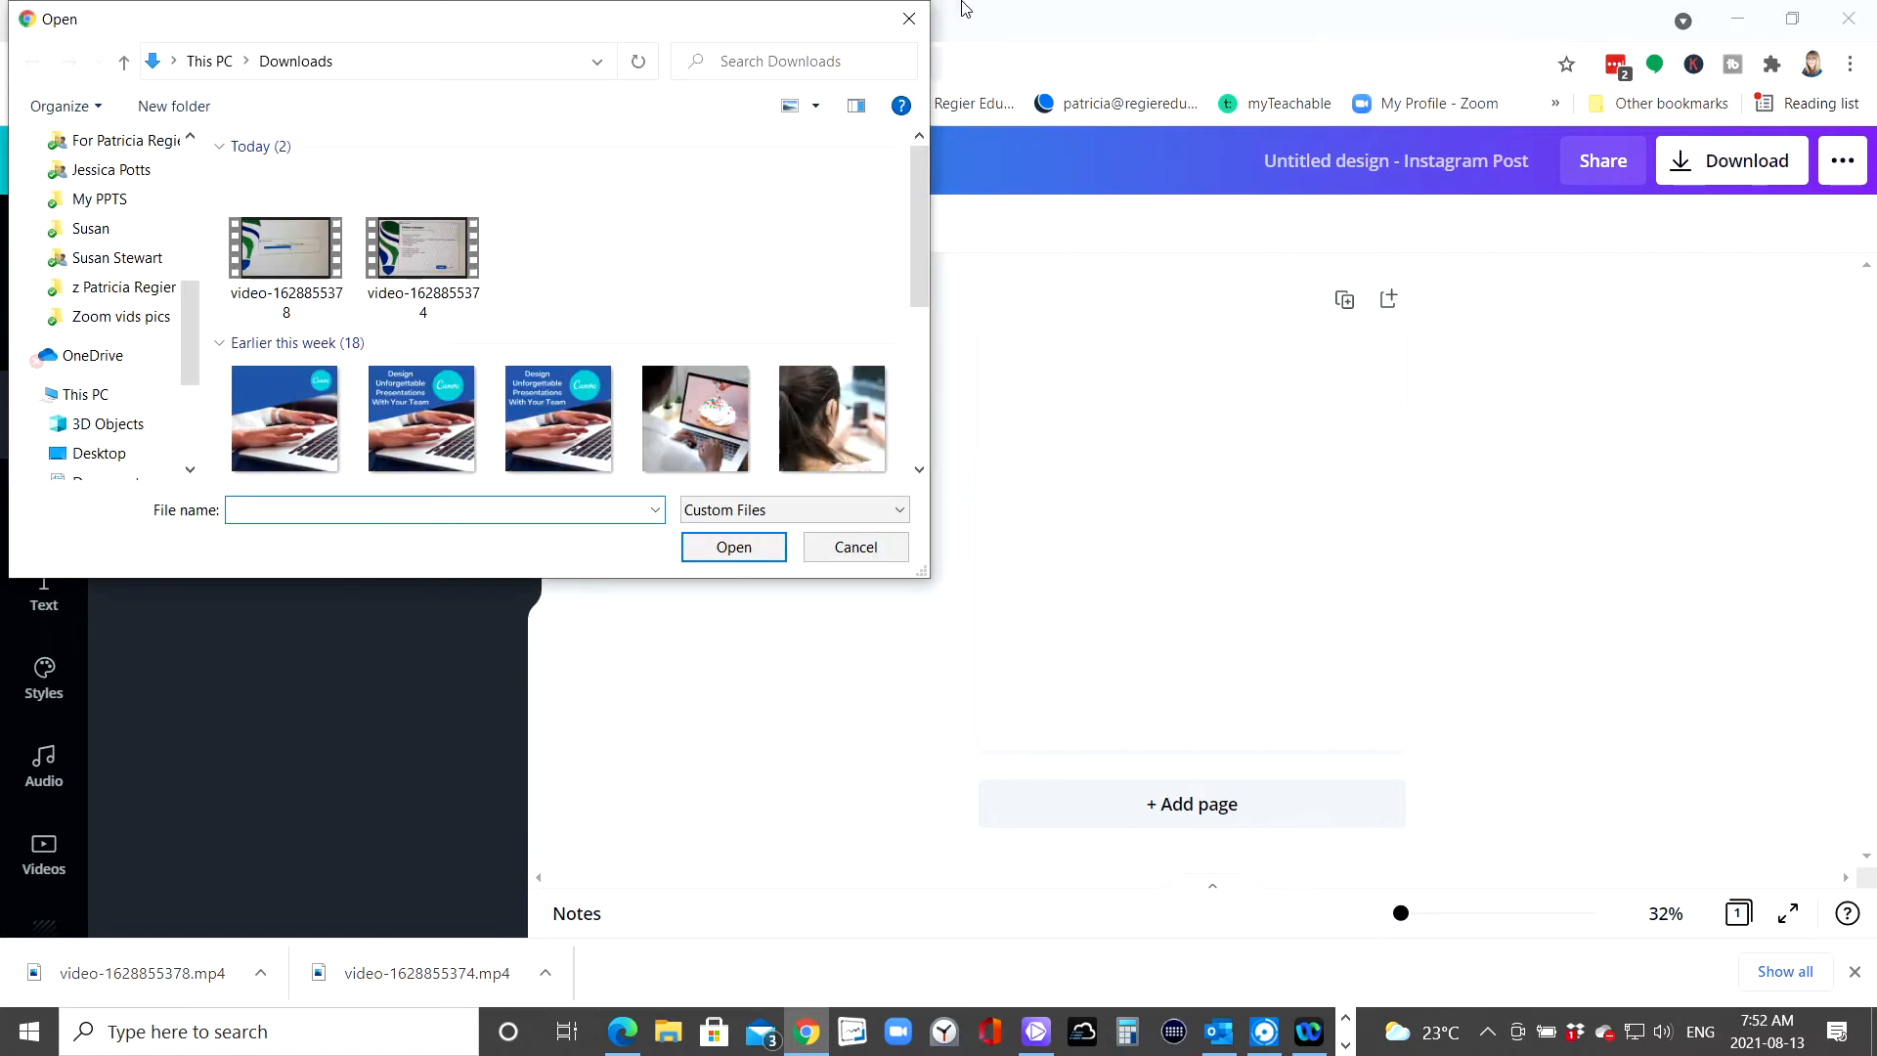
double_click(285, 253)
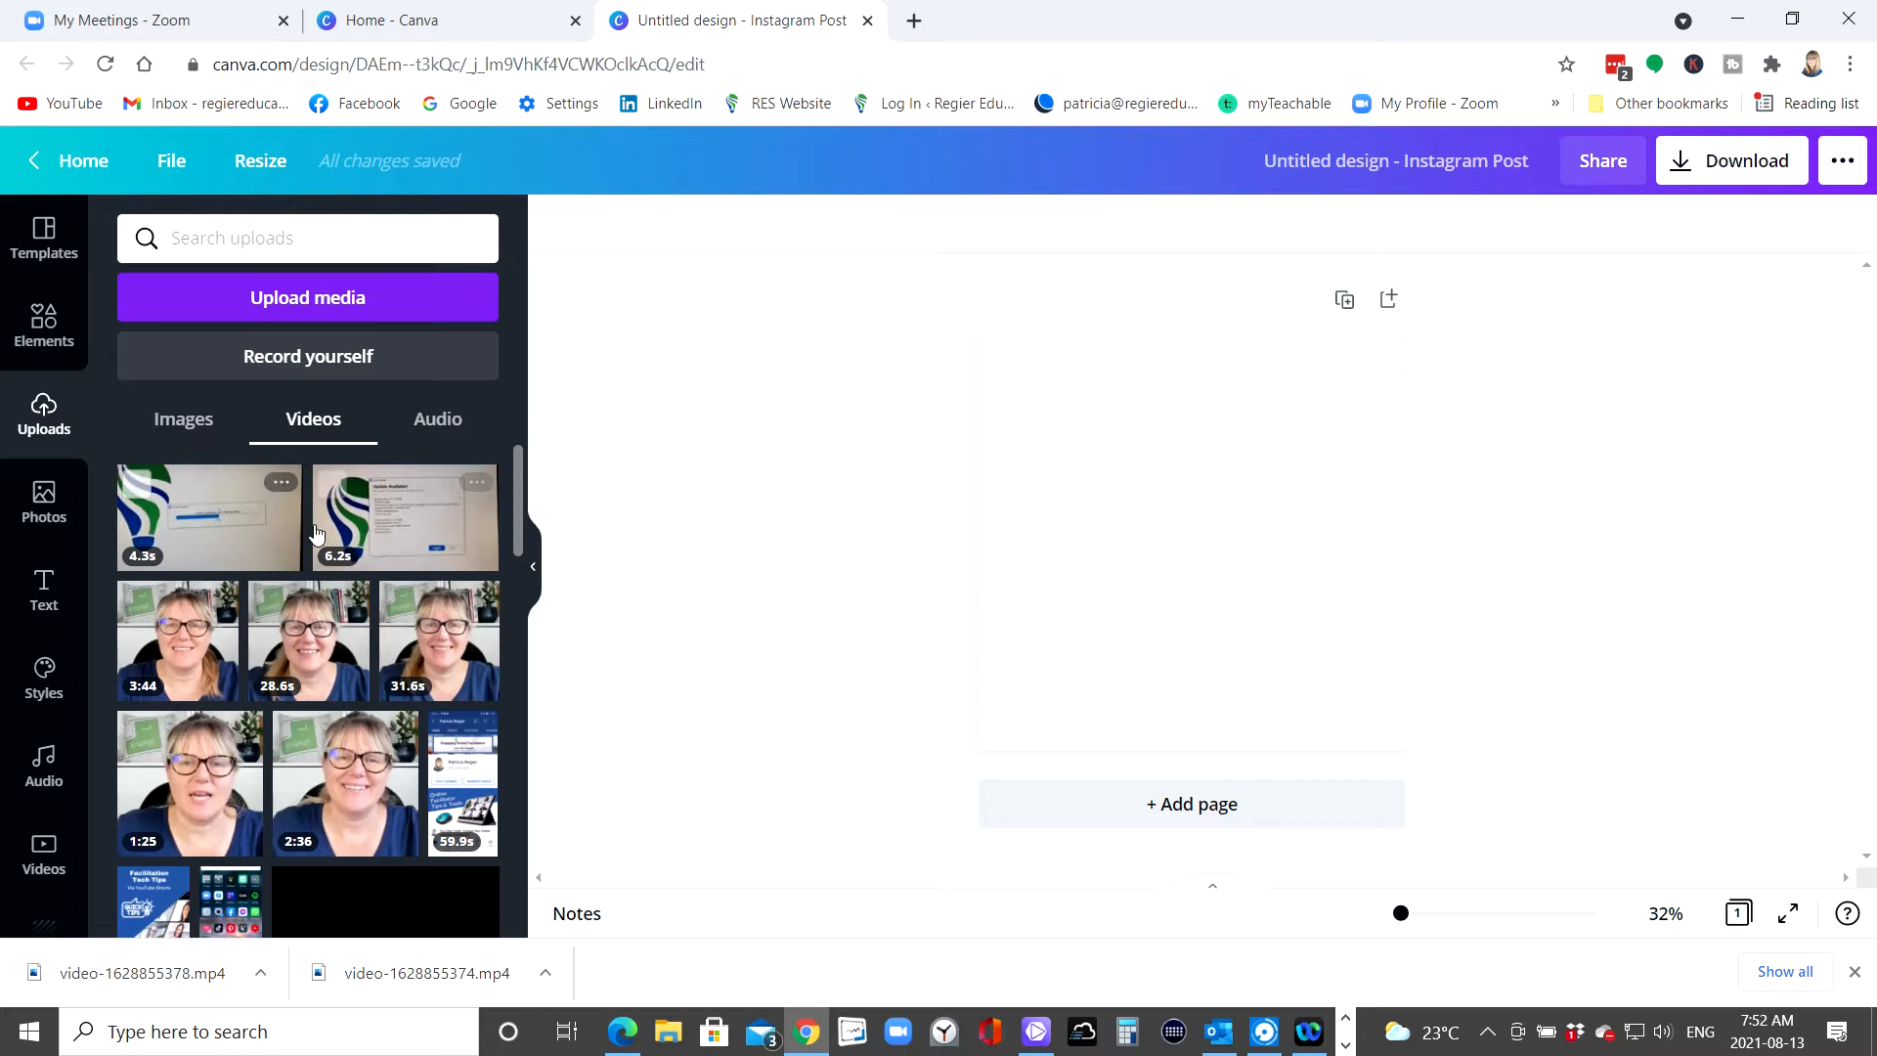
- Find the full set of frames among the elements and add the desktop monitor frame to the blank page
left_click(1199, 477)
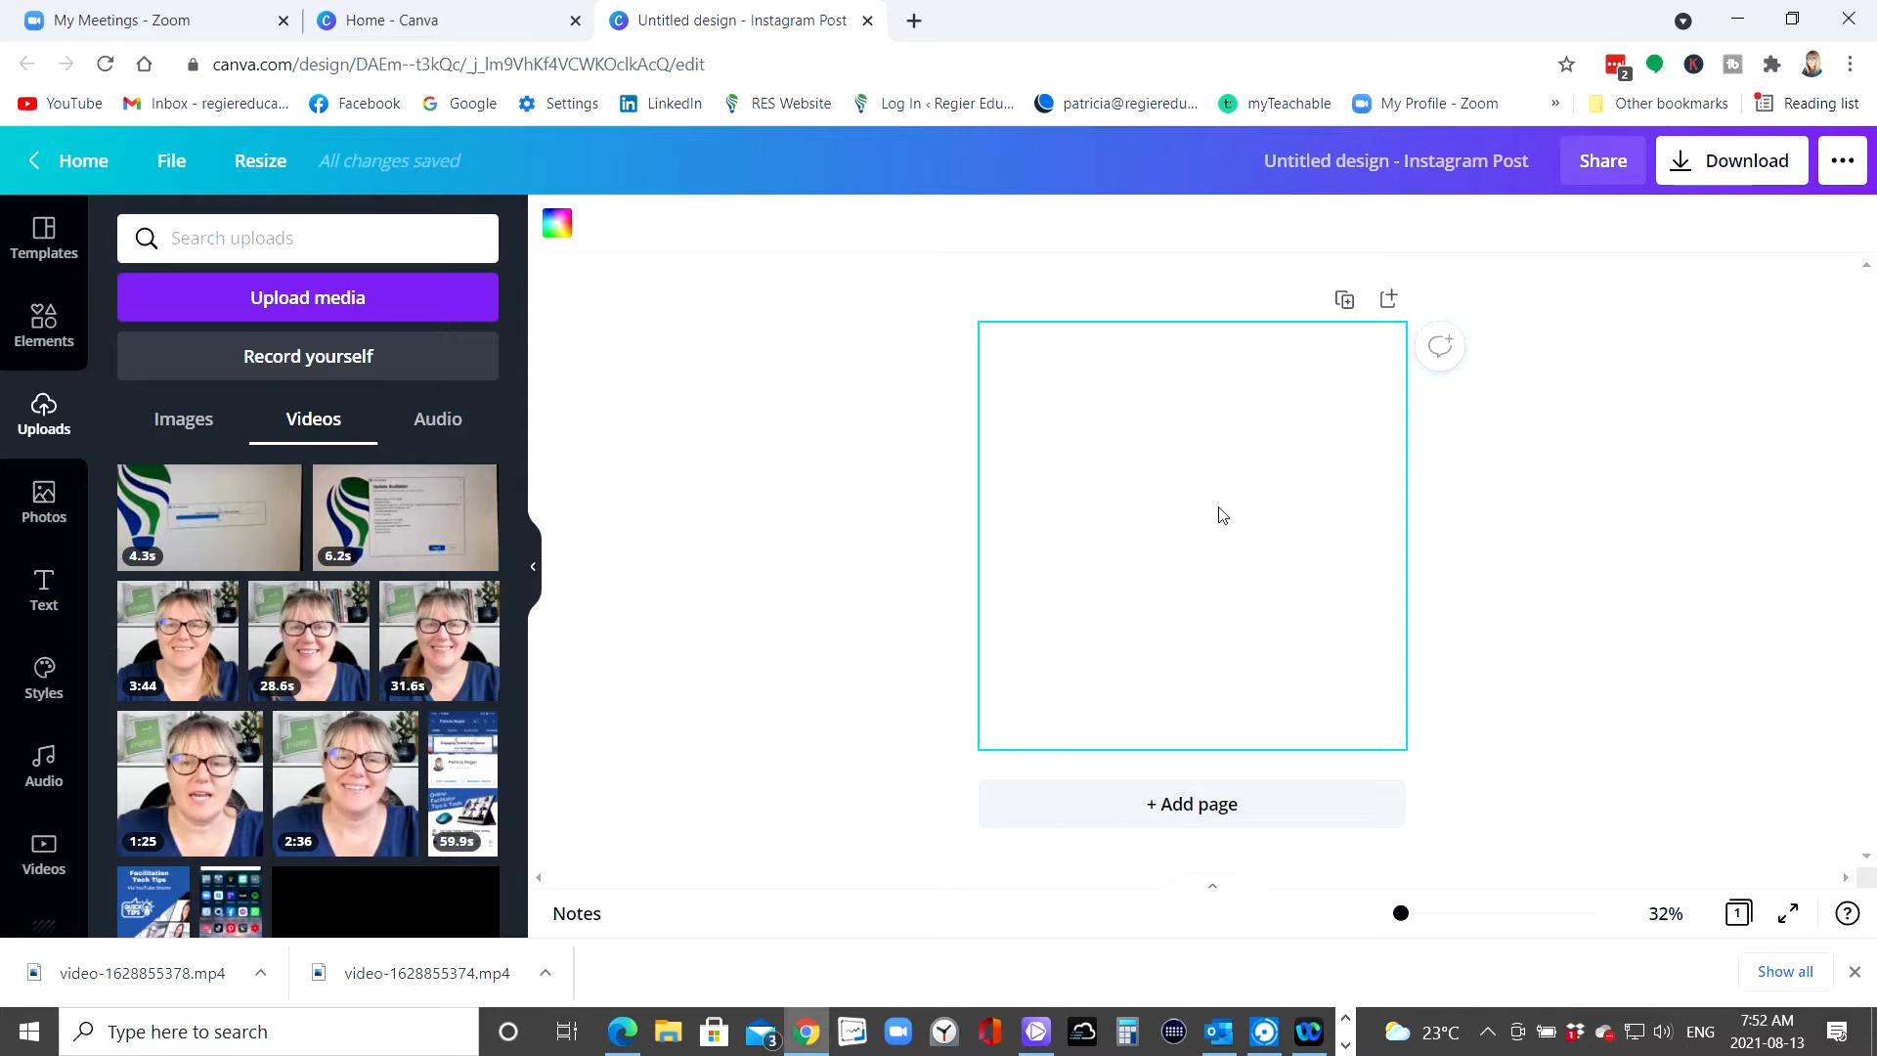
left_click(41, 328)
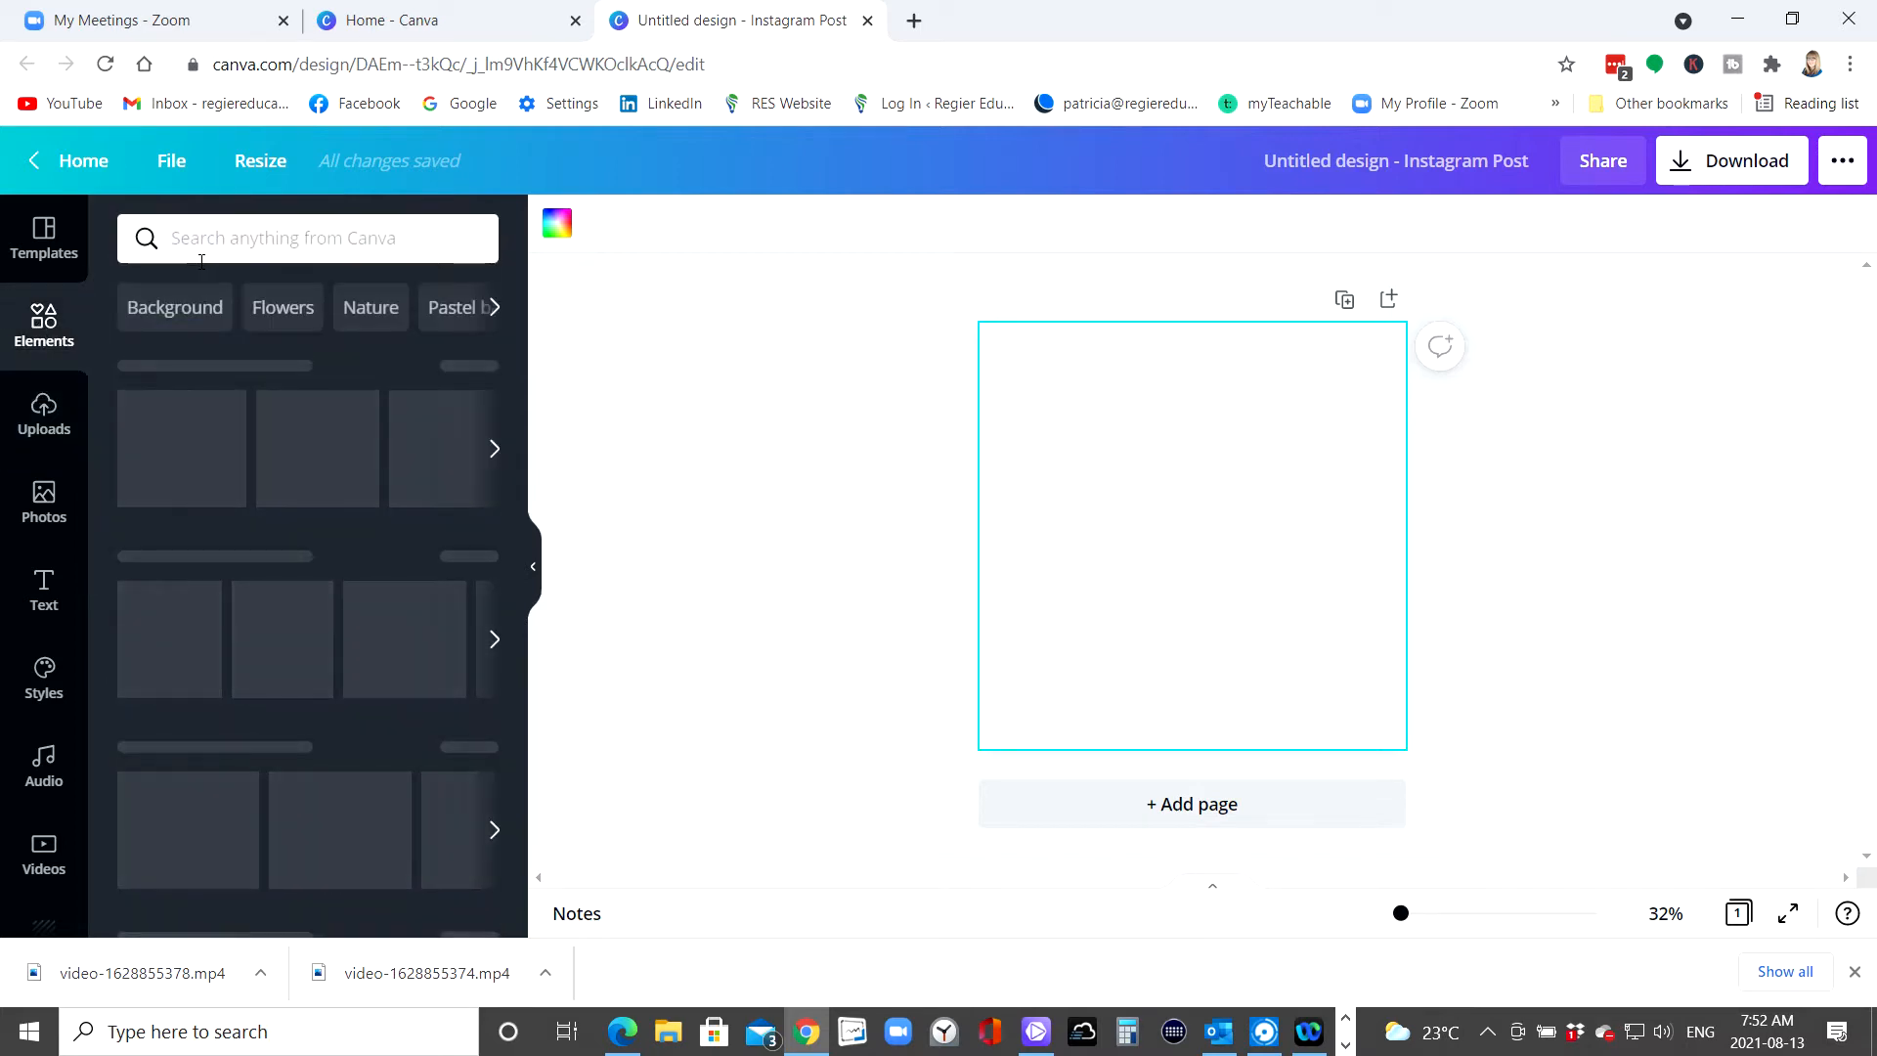
scroll(325, 552, "down", 6)
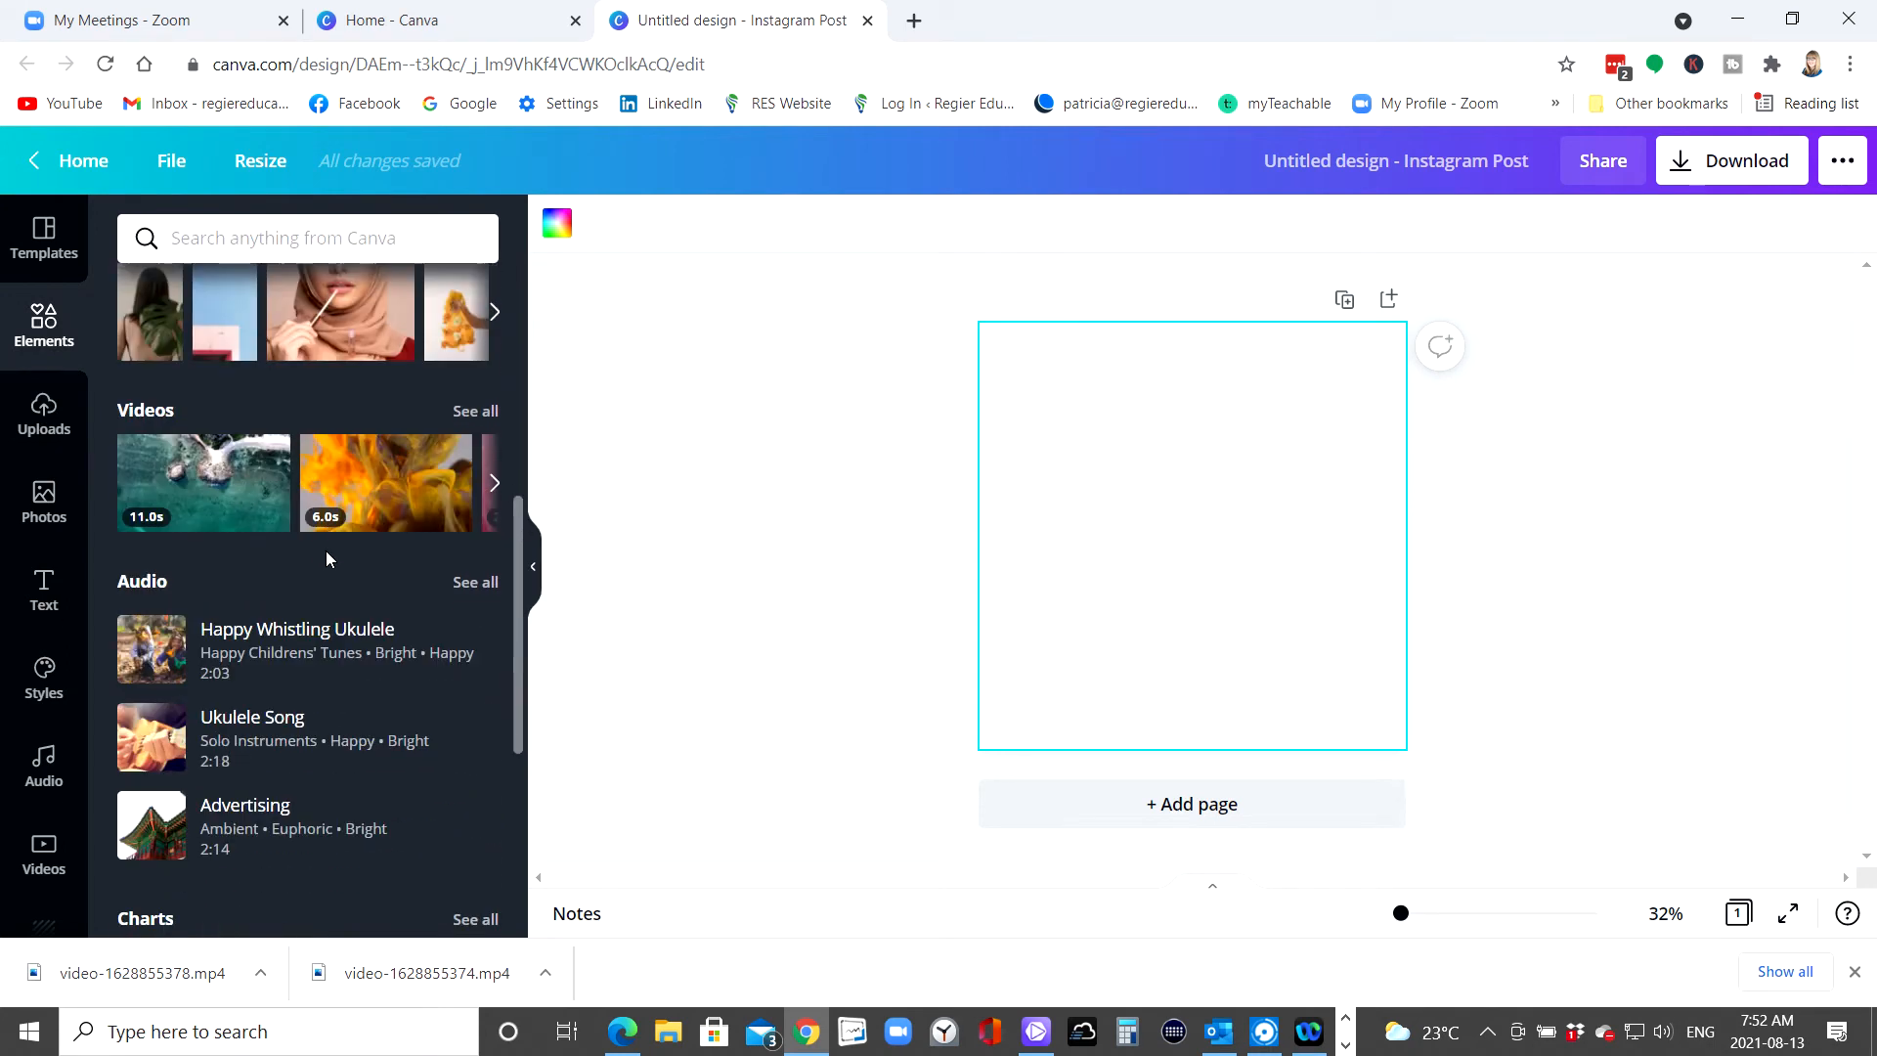
scroll(325, 552, "down", 5)
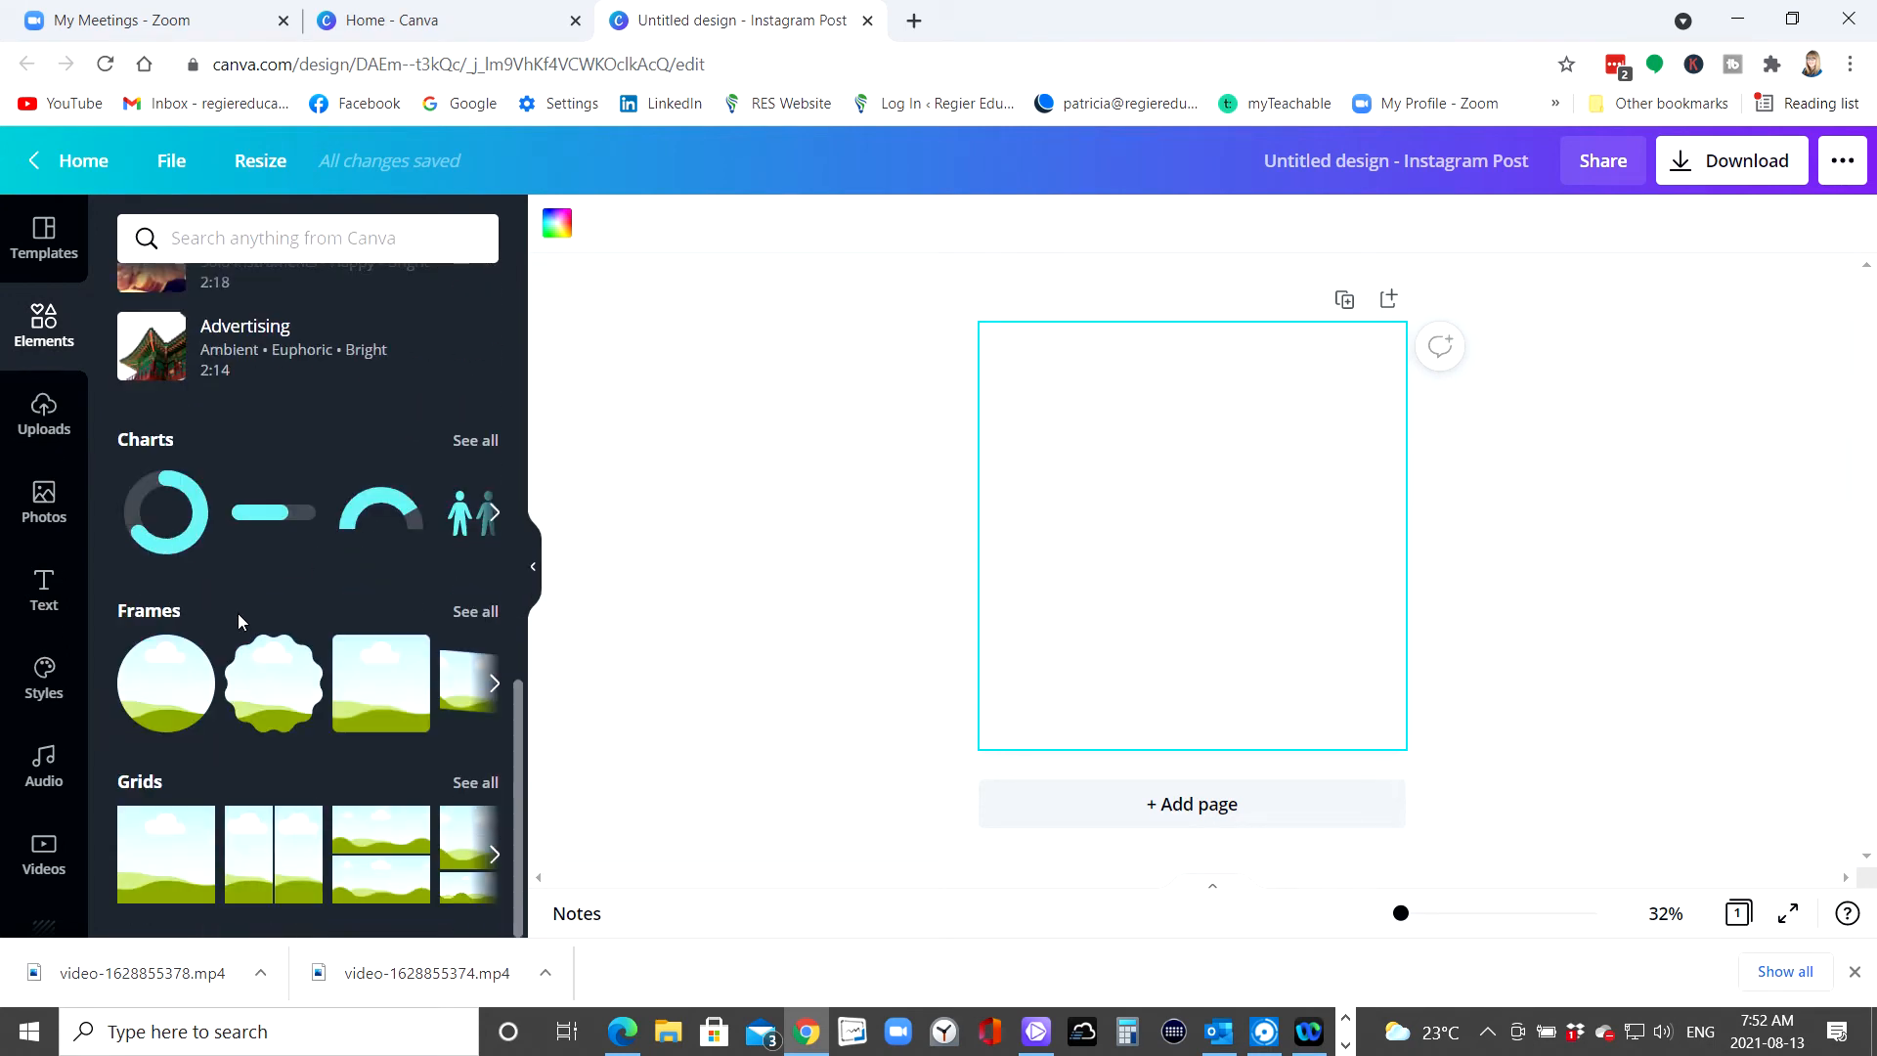
left_click(474, 614)
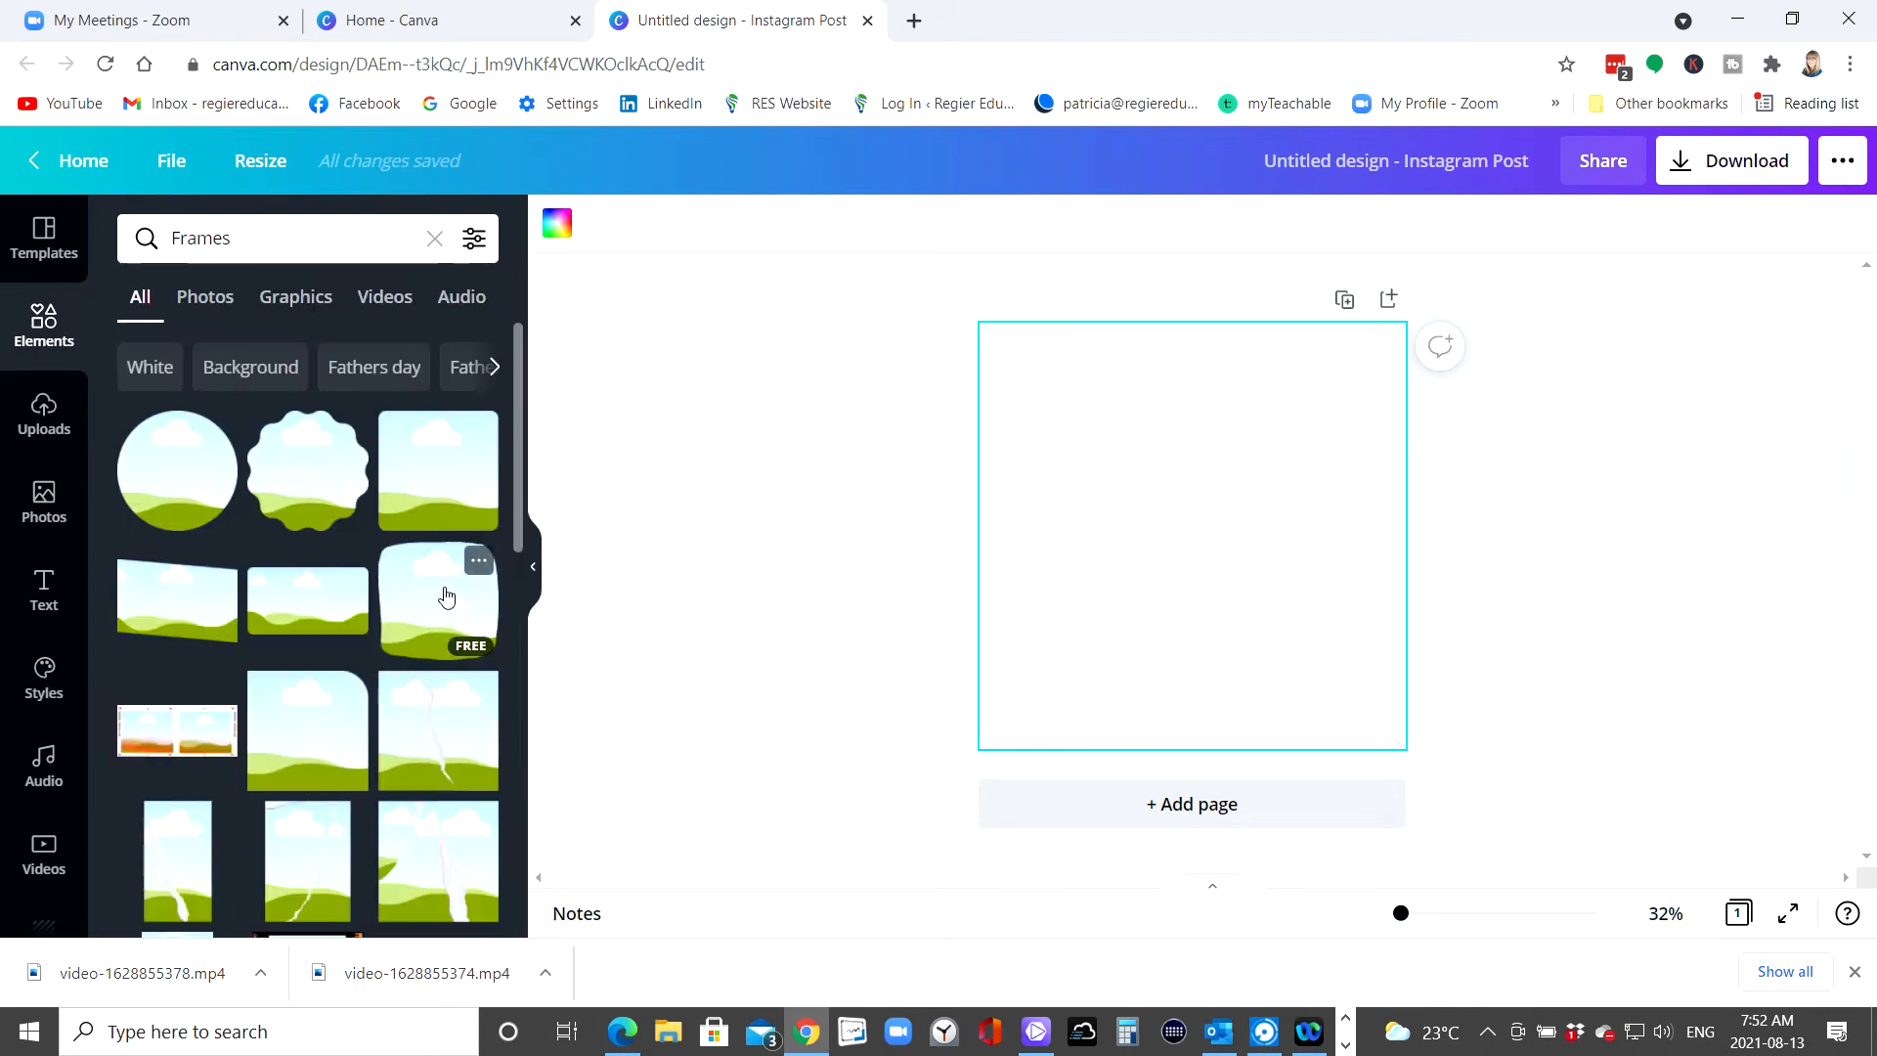
scroll(446, 596, "down", 3)
scroll(446, 596, "down", 3)
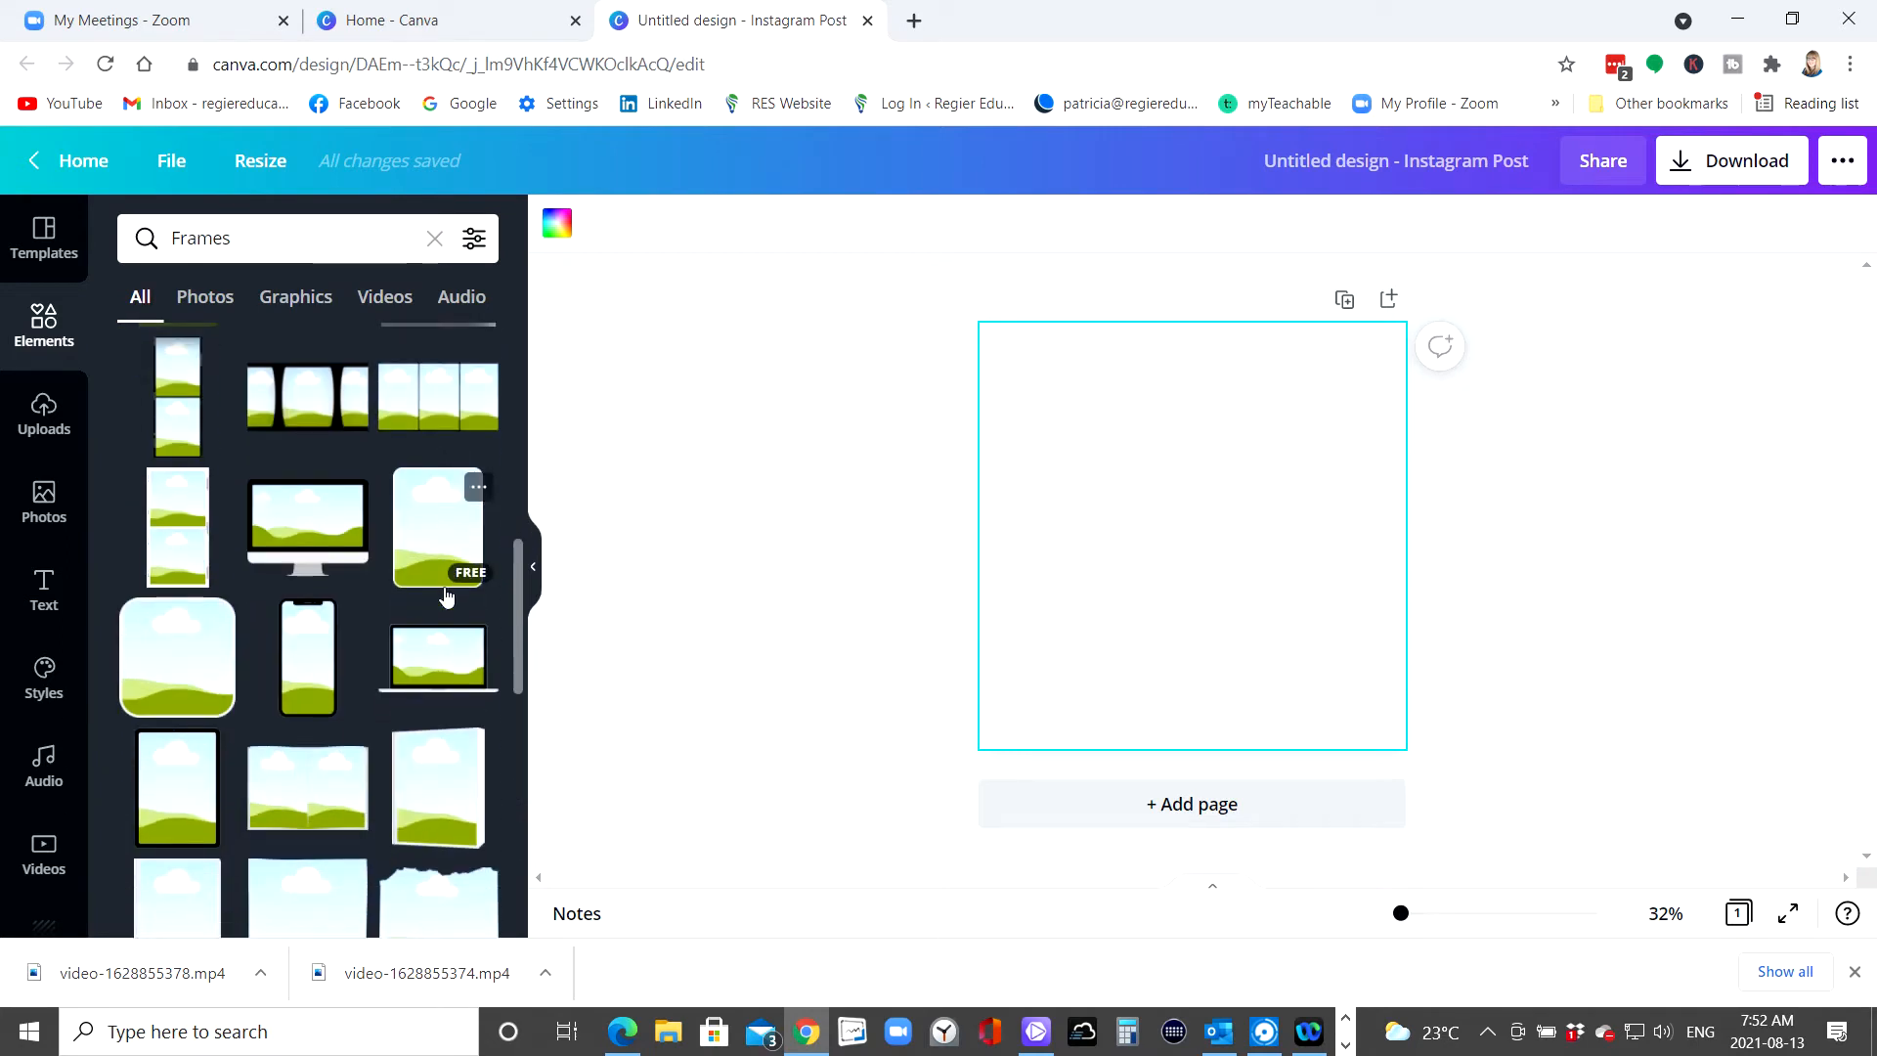
left_click(286, 536)
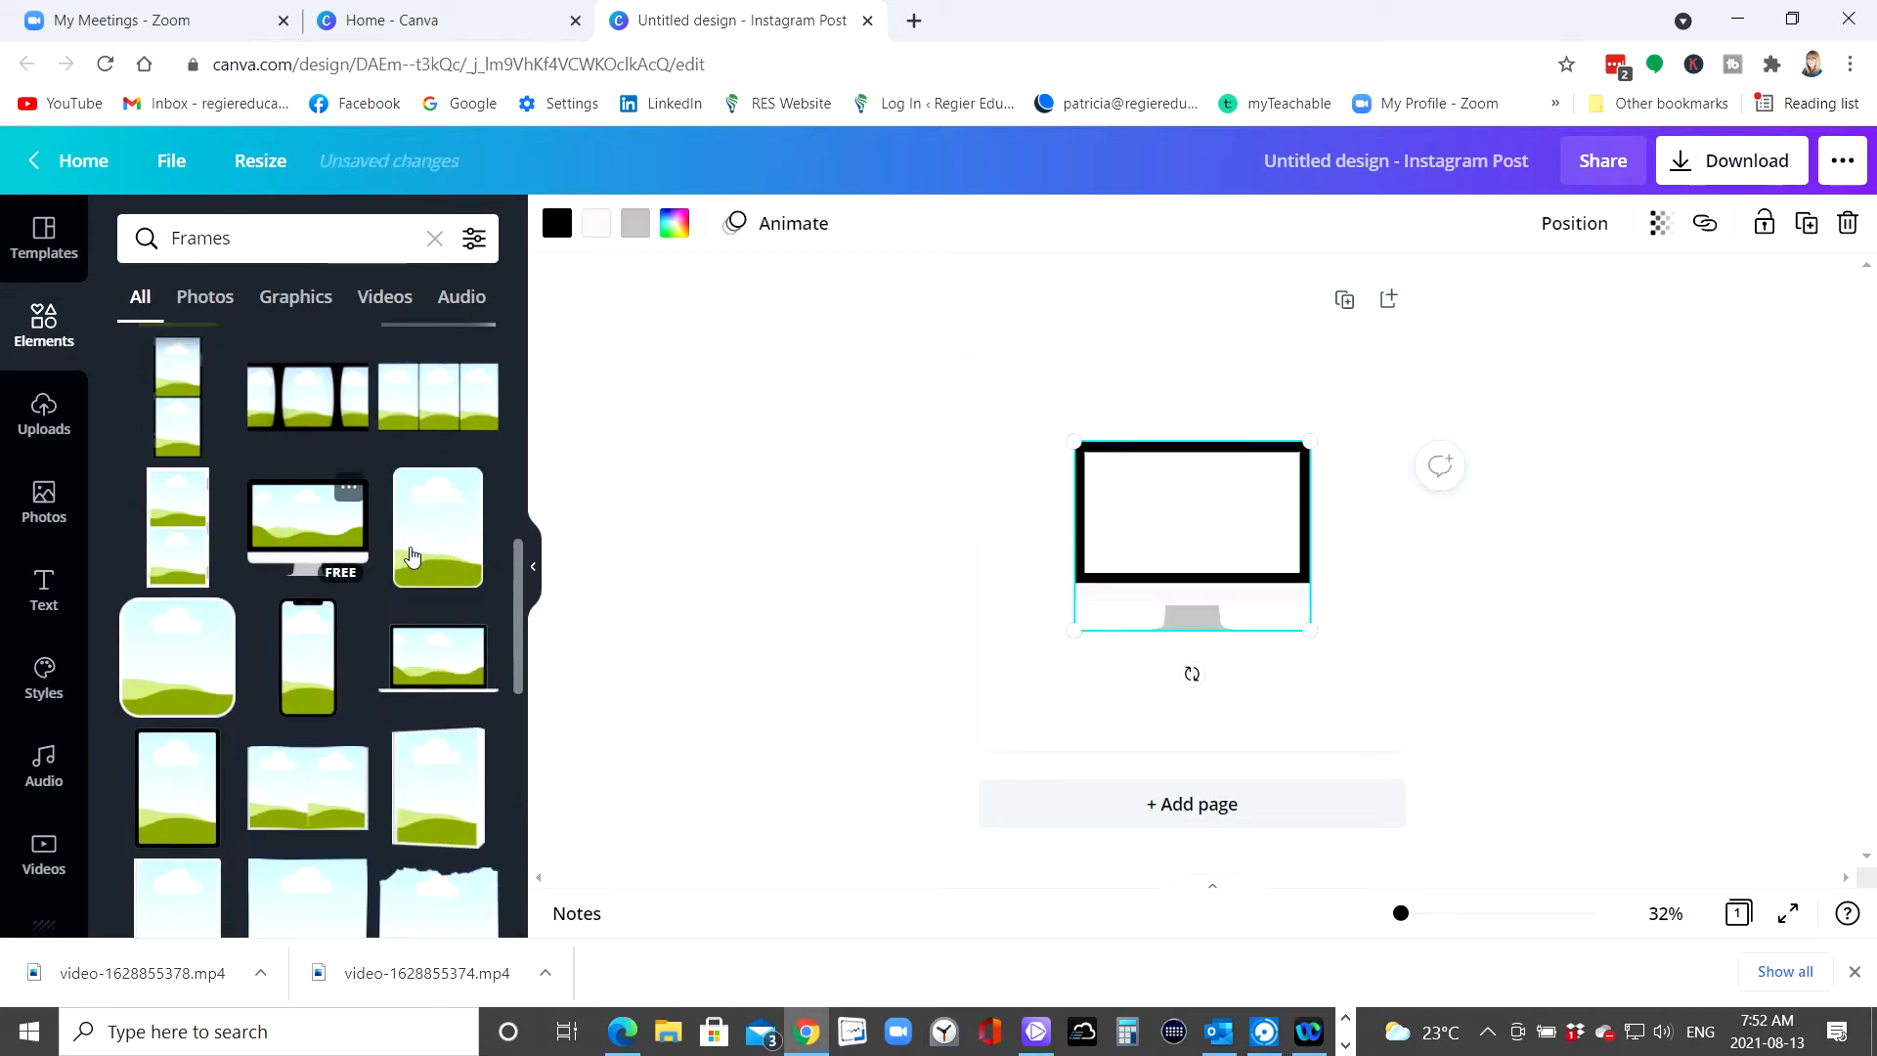
- Enlarge the monitor frame to nearly the full page width and duplicate the page
left_click_drag(1079, 438, 1011, 390)
left_click_drag(1311, 627, 1361, 693)
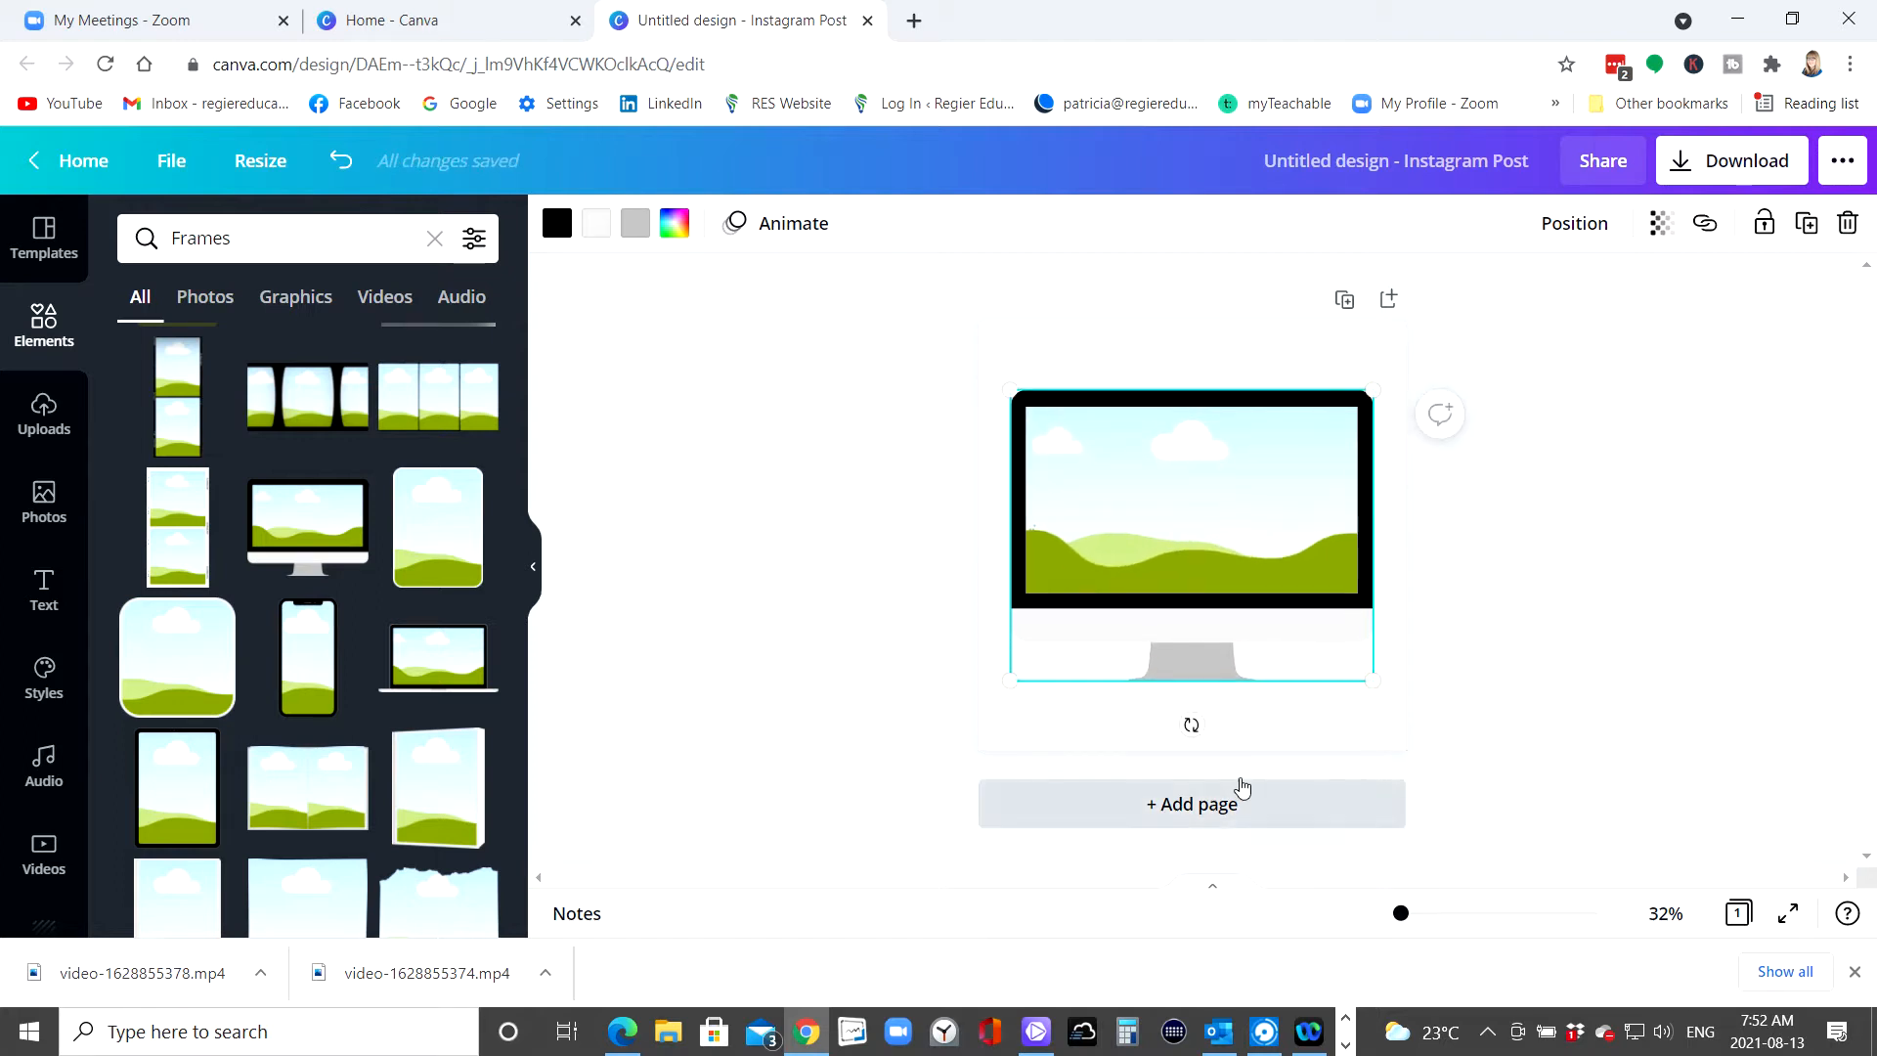
left_click(1344, 299)
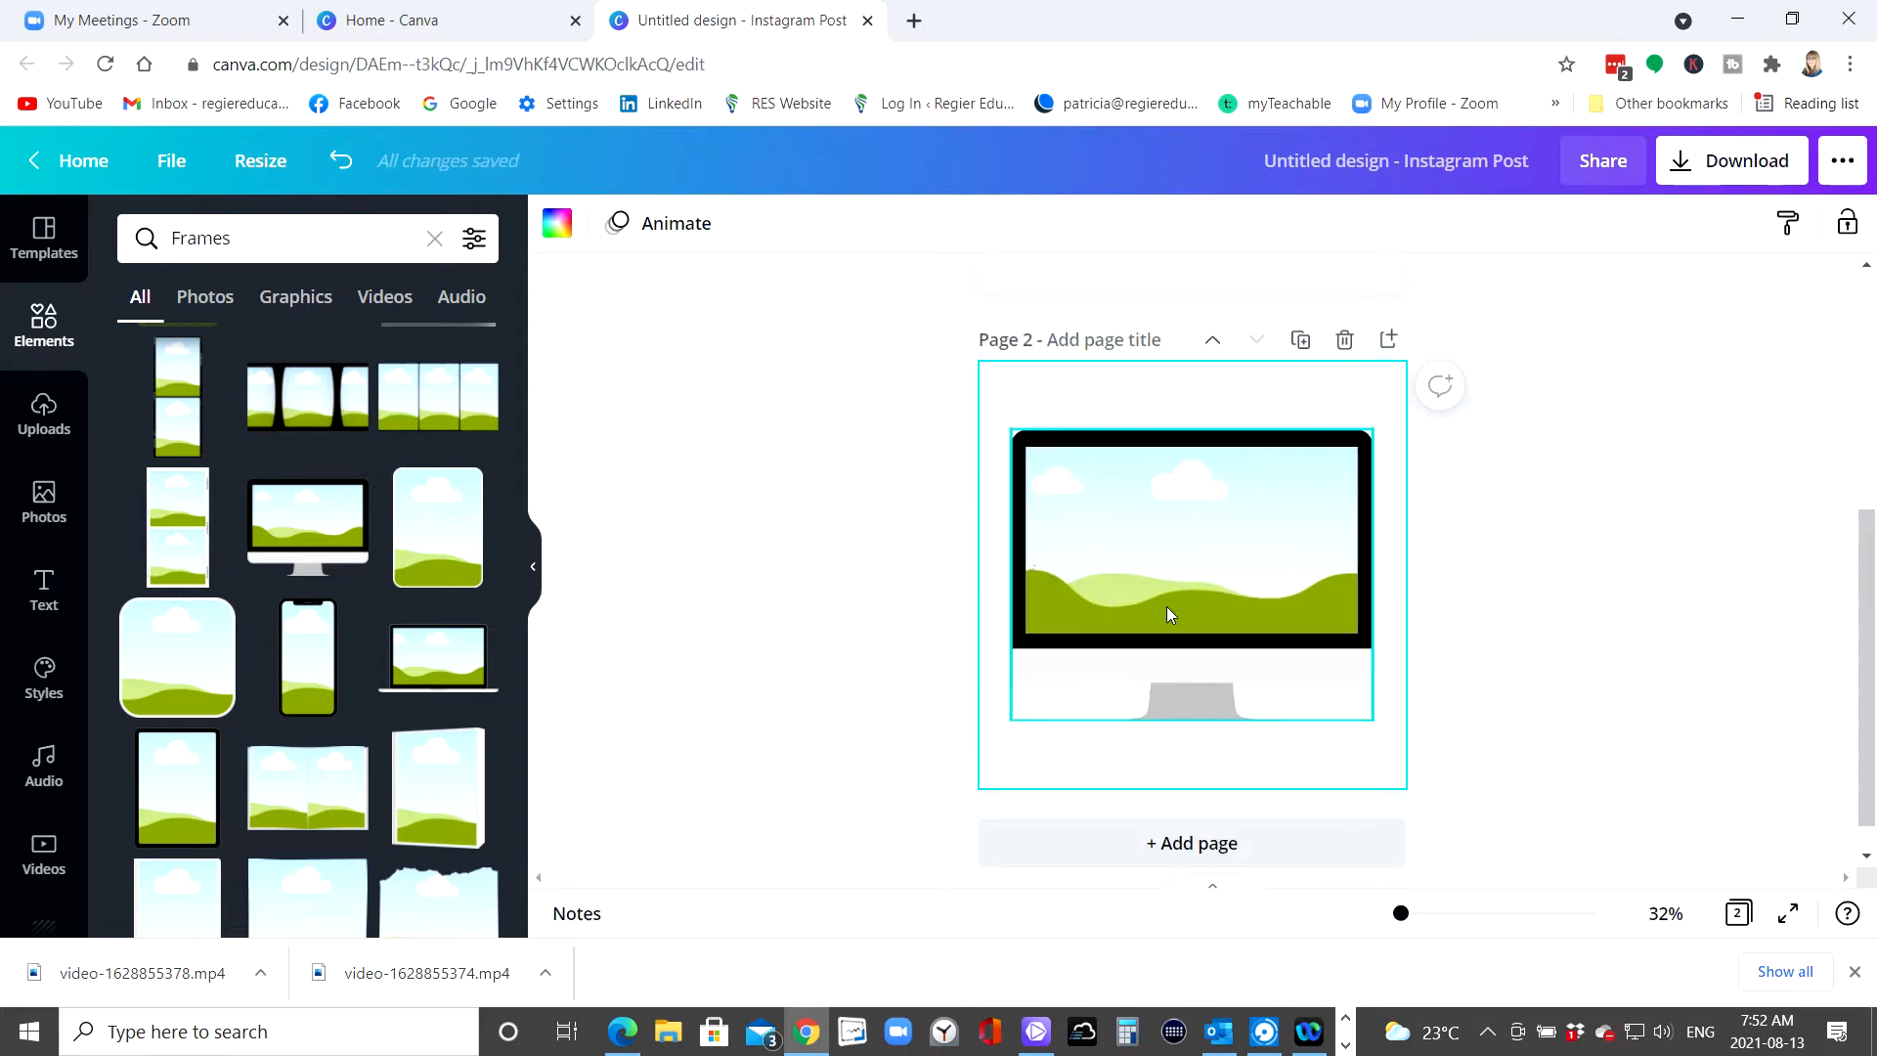
- Fill the monitor frame on page 1 with the 6.2 s uploaded video and the one on page 2 with the 4.3 s video
scroll(1300, 608, "up", 2)
scroll(1300, 616, "up", 3)
left_click(1173, 513)
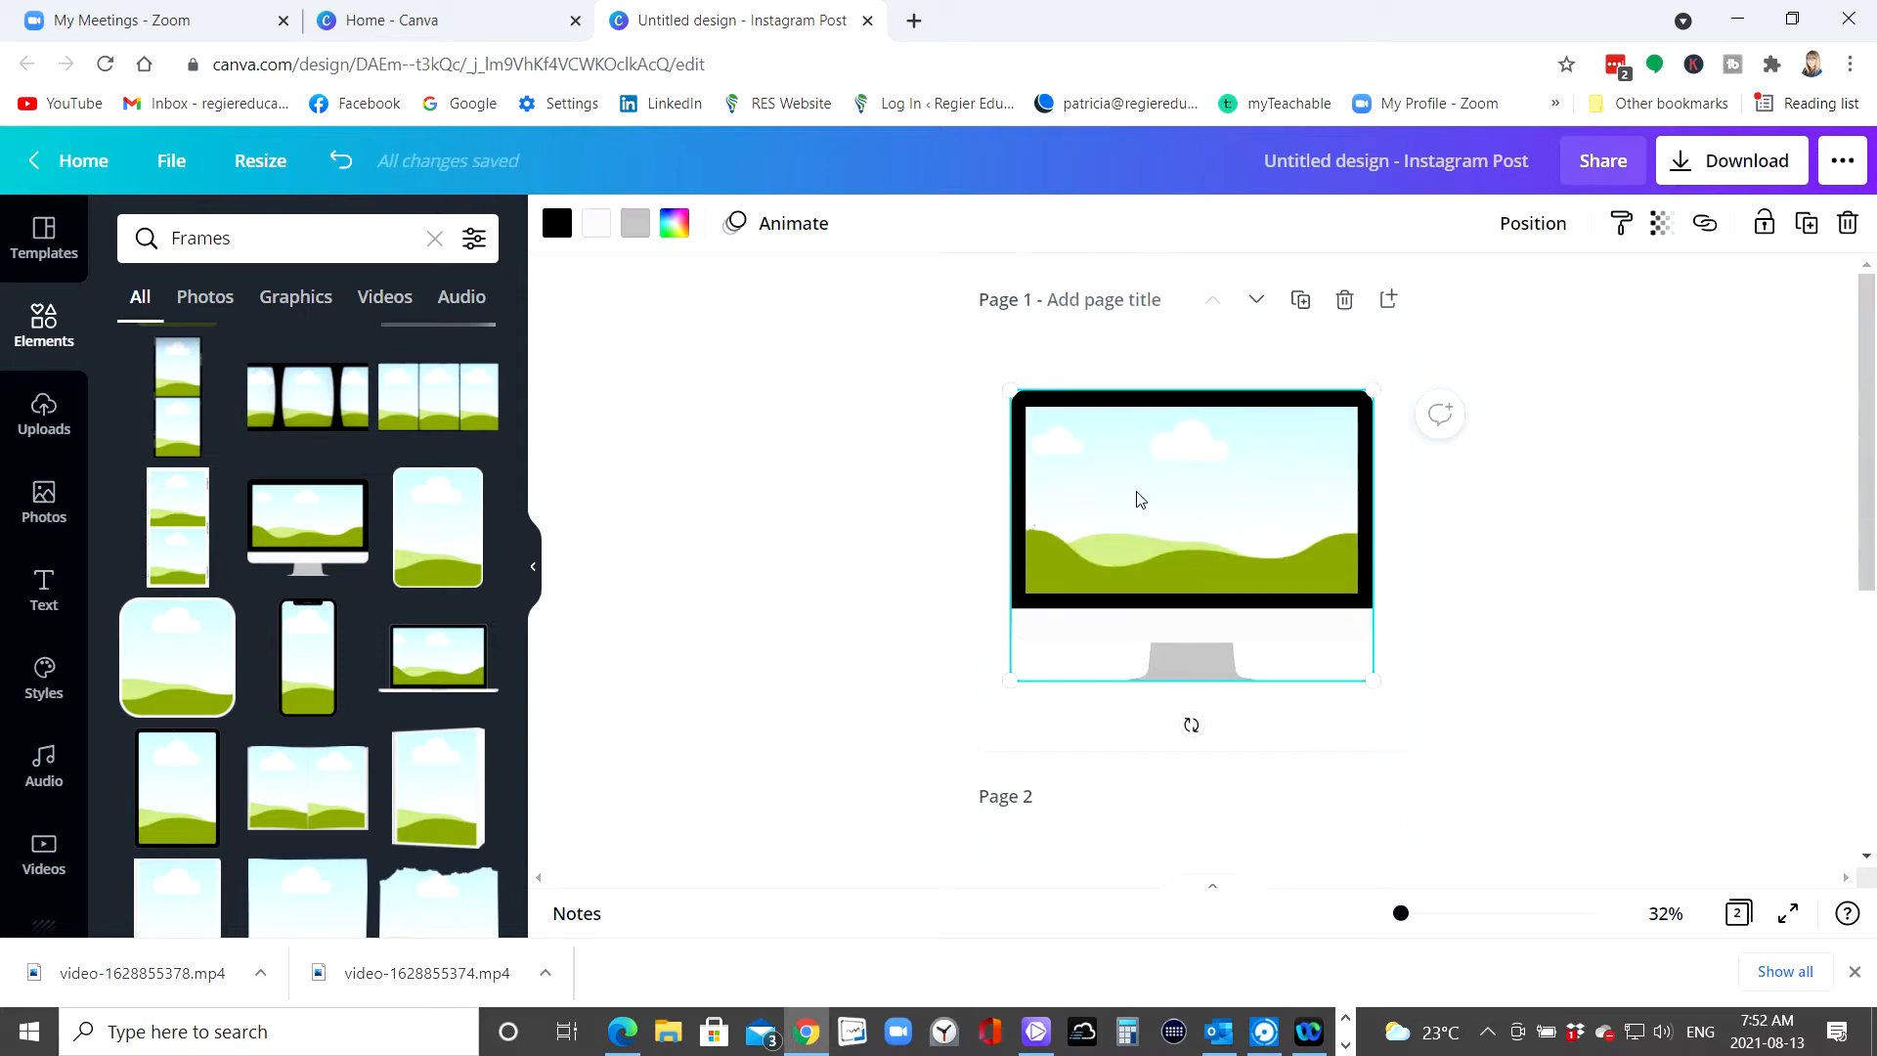
left_click(44, 415)
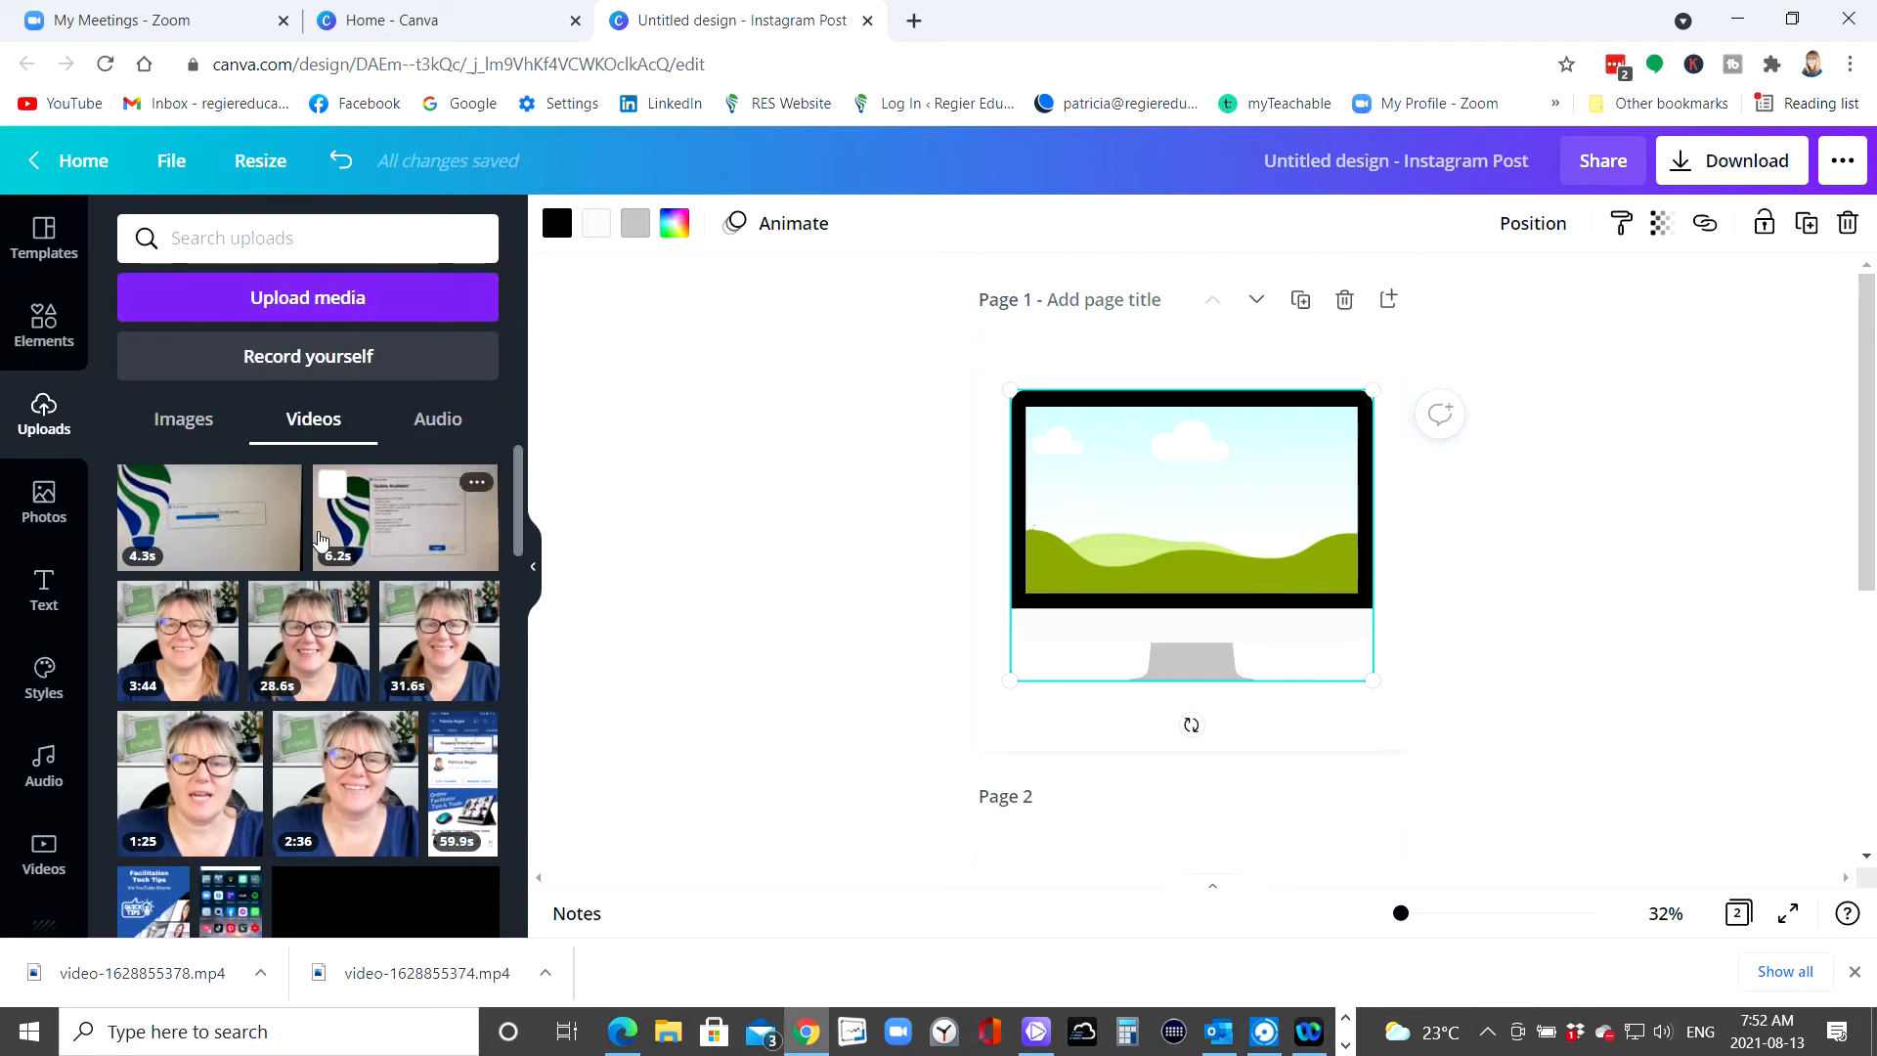
left_click_drag(372, 503, 1173, 489)
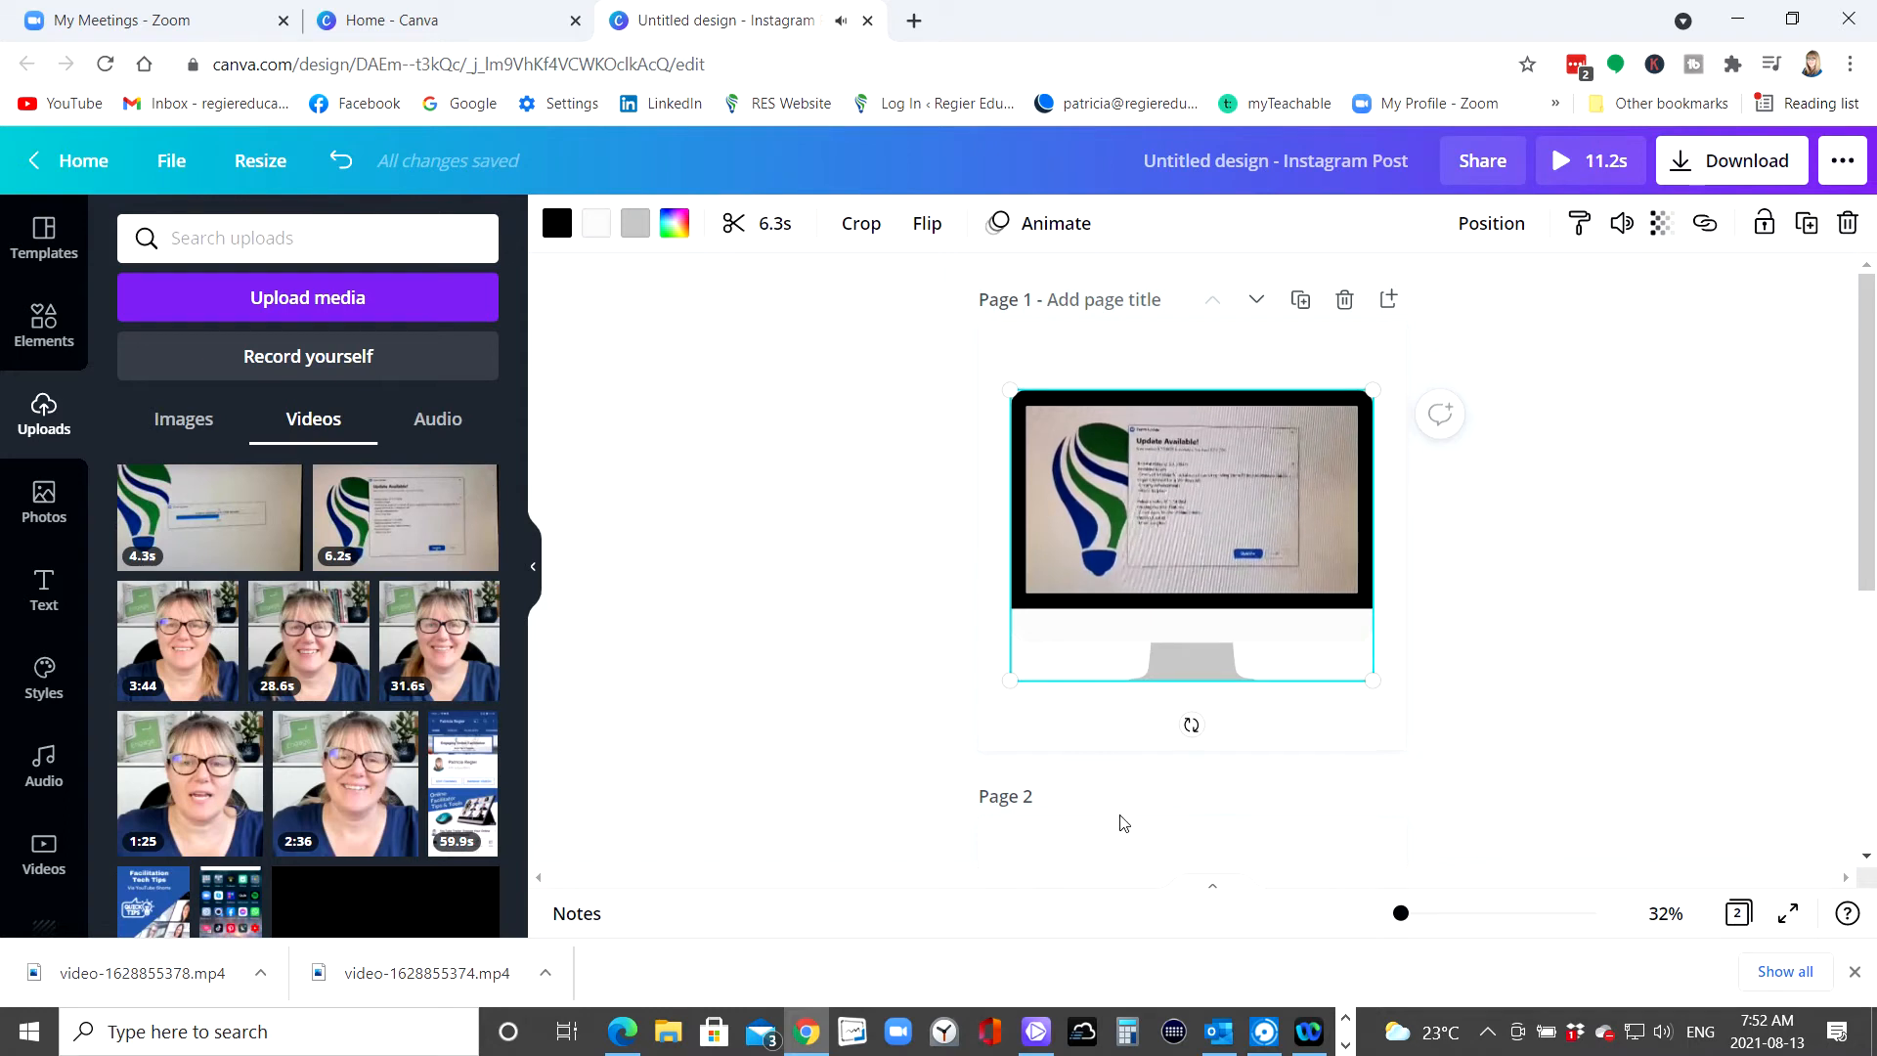
scroll(1114, 833, "down", 4)
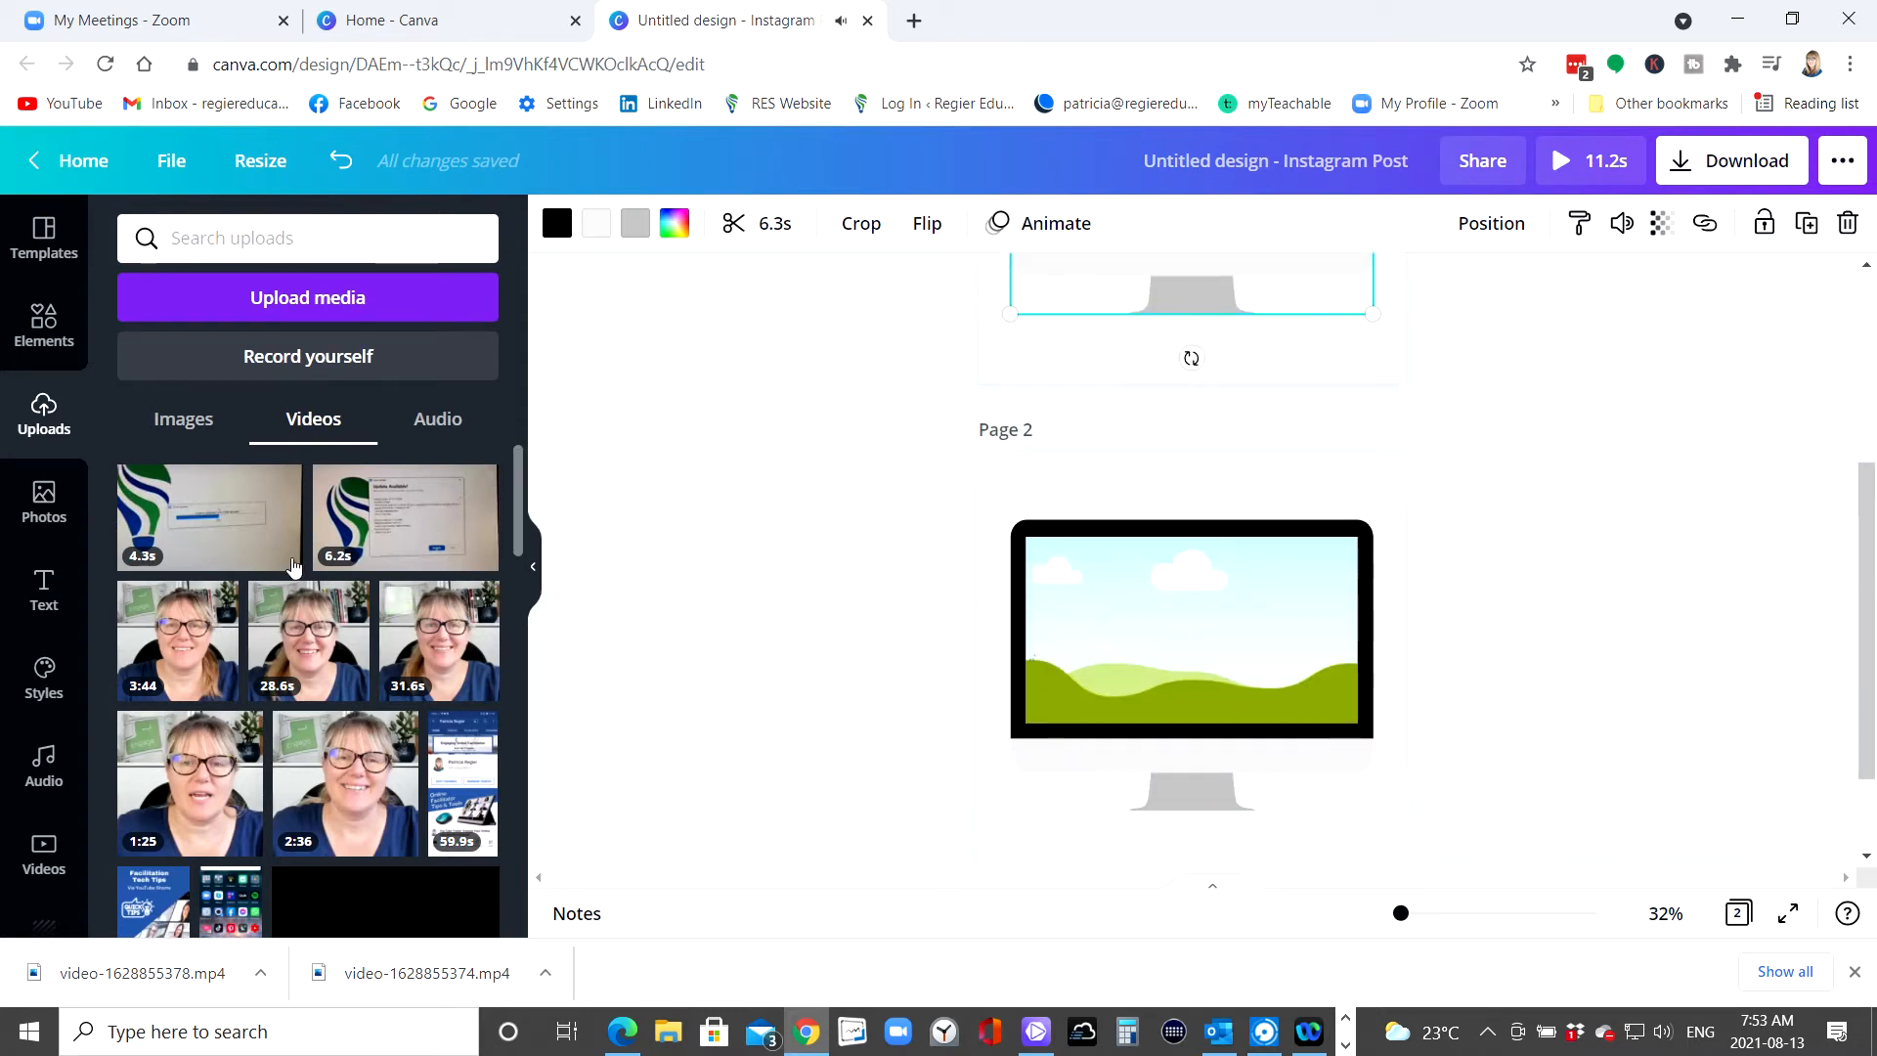
left_click_drag(217, 512, 992, 696)
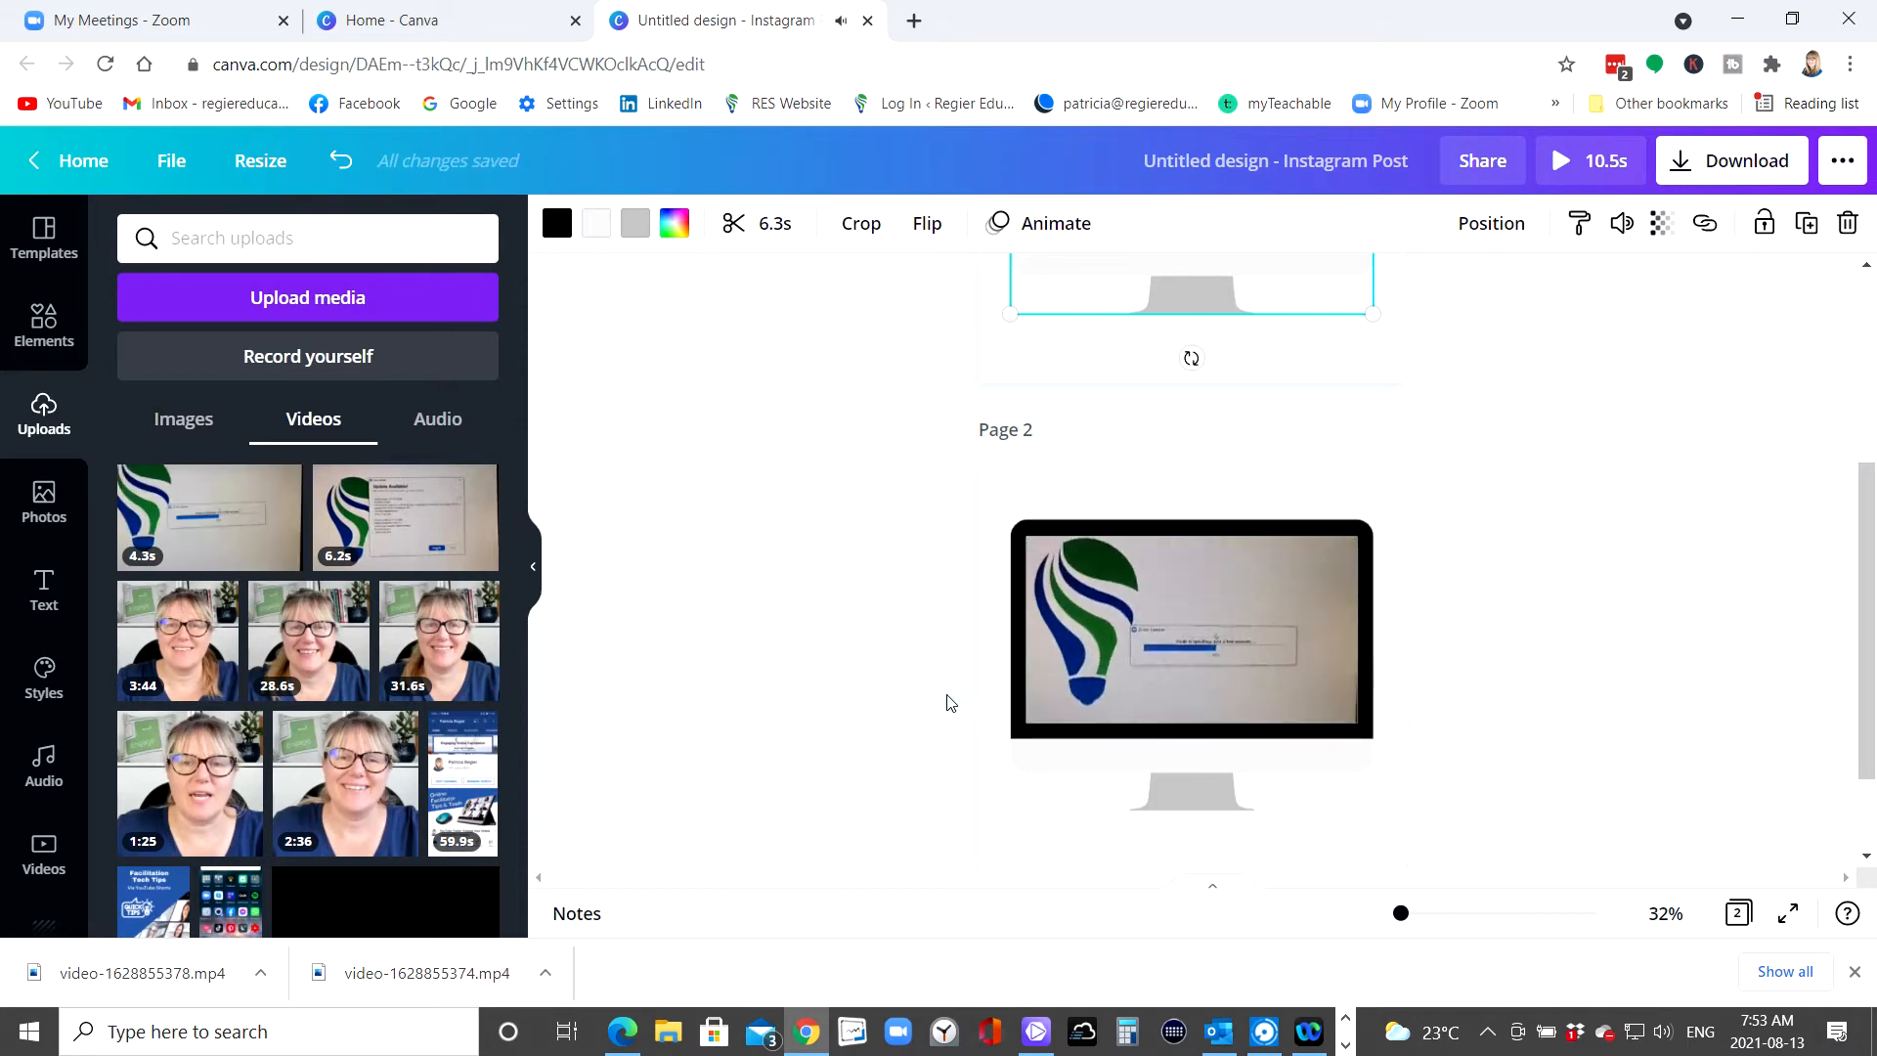
- Search the elements for "zoom" and place the blue Zoom wordmark just above the monitor's left half on page 1
scroll(912, 612, "up", 2)
scroll(909, 612, "up", 2)
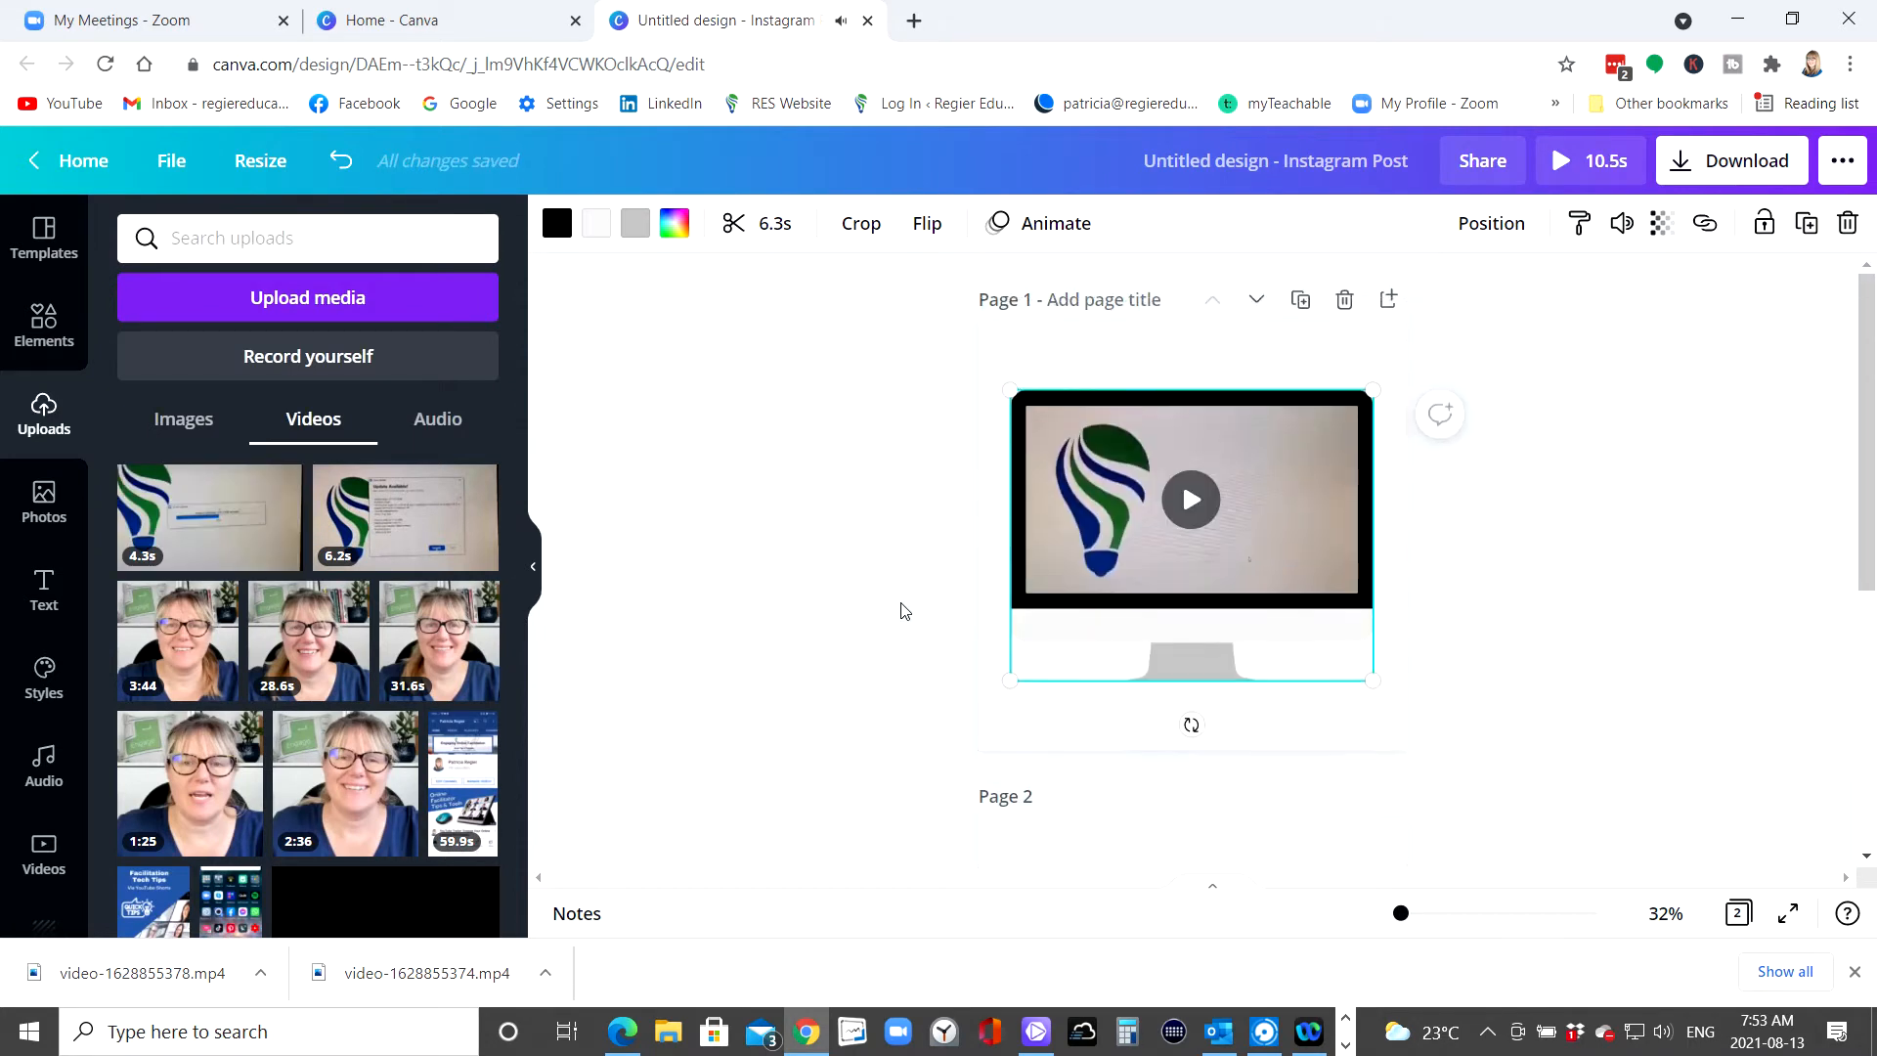
left_click(44, 317)
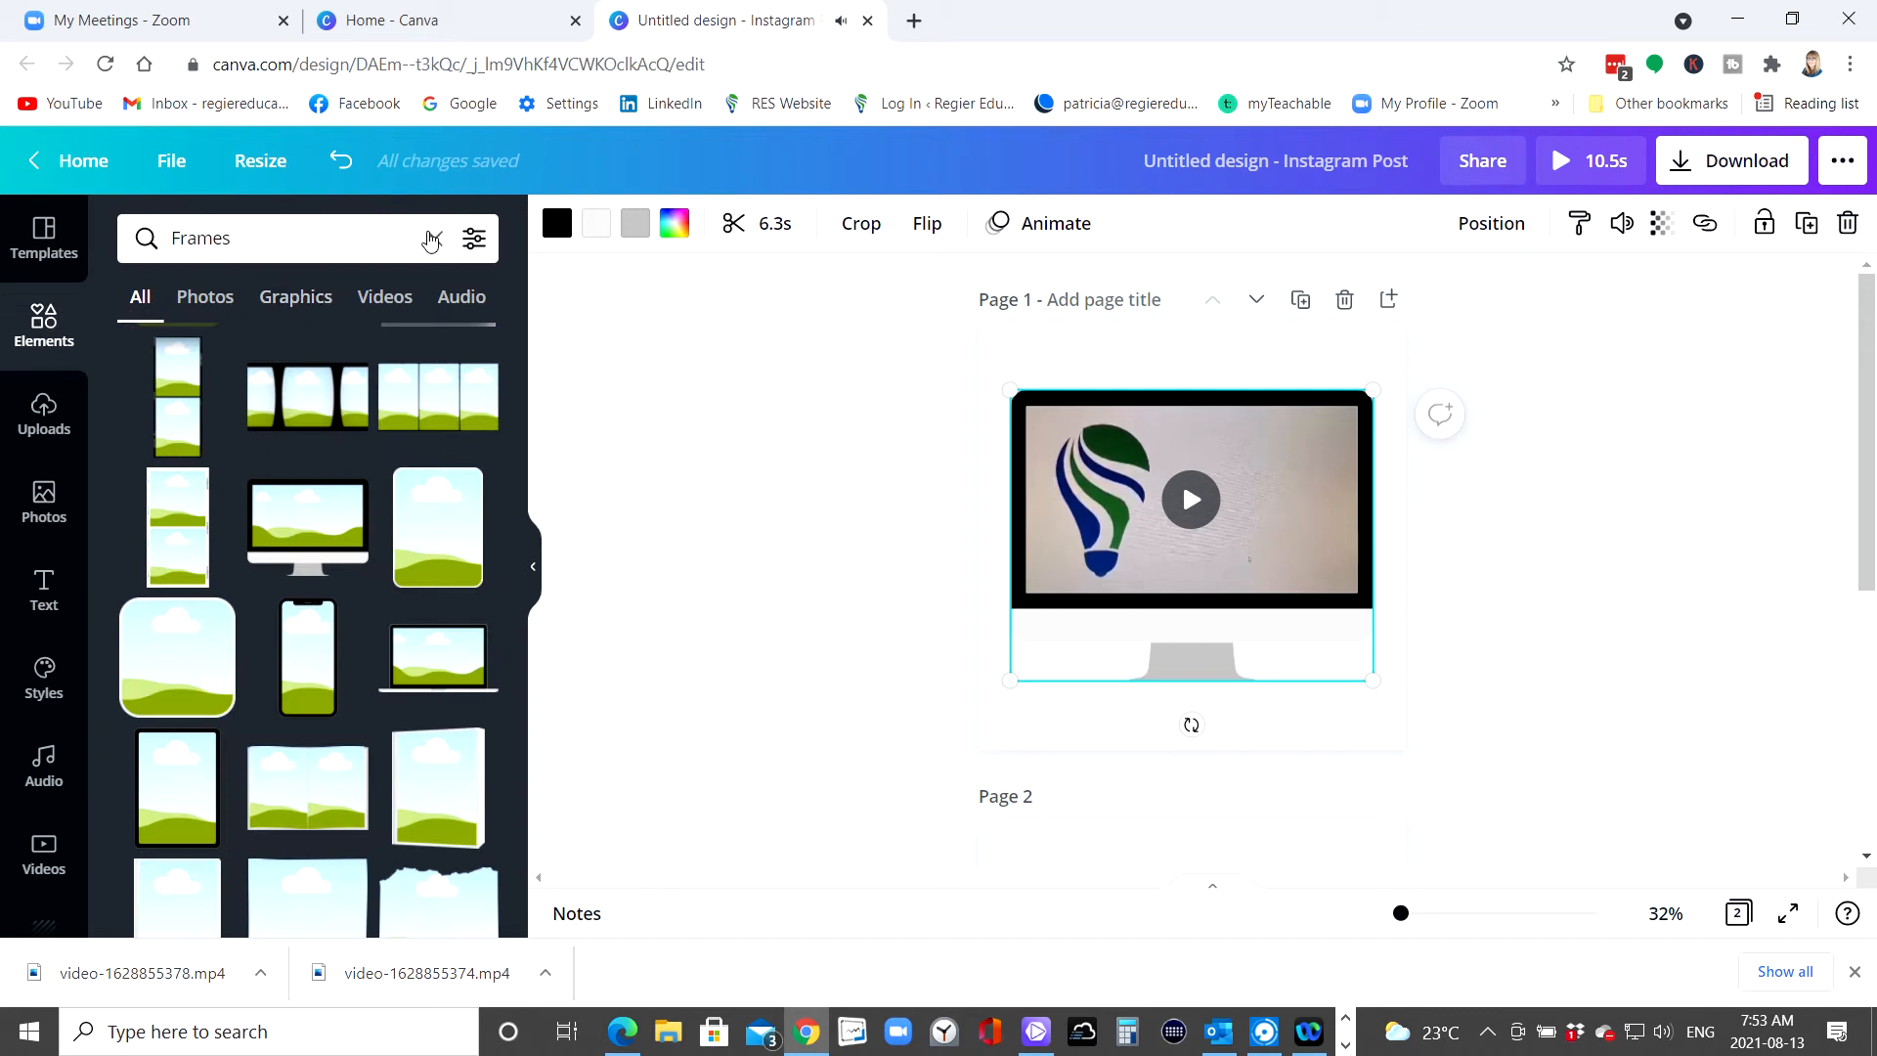
left_click(431, 239)
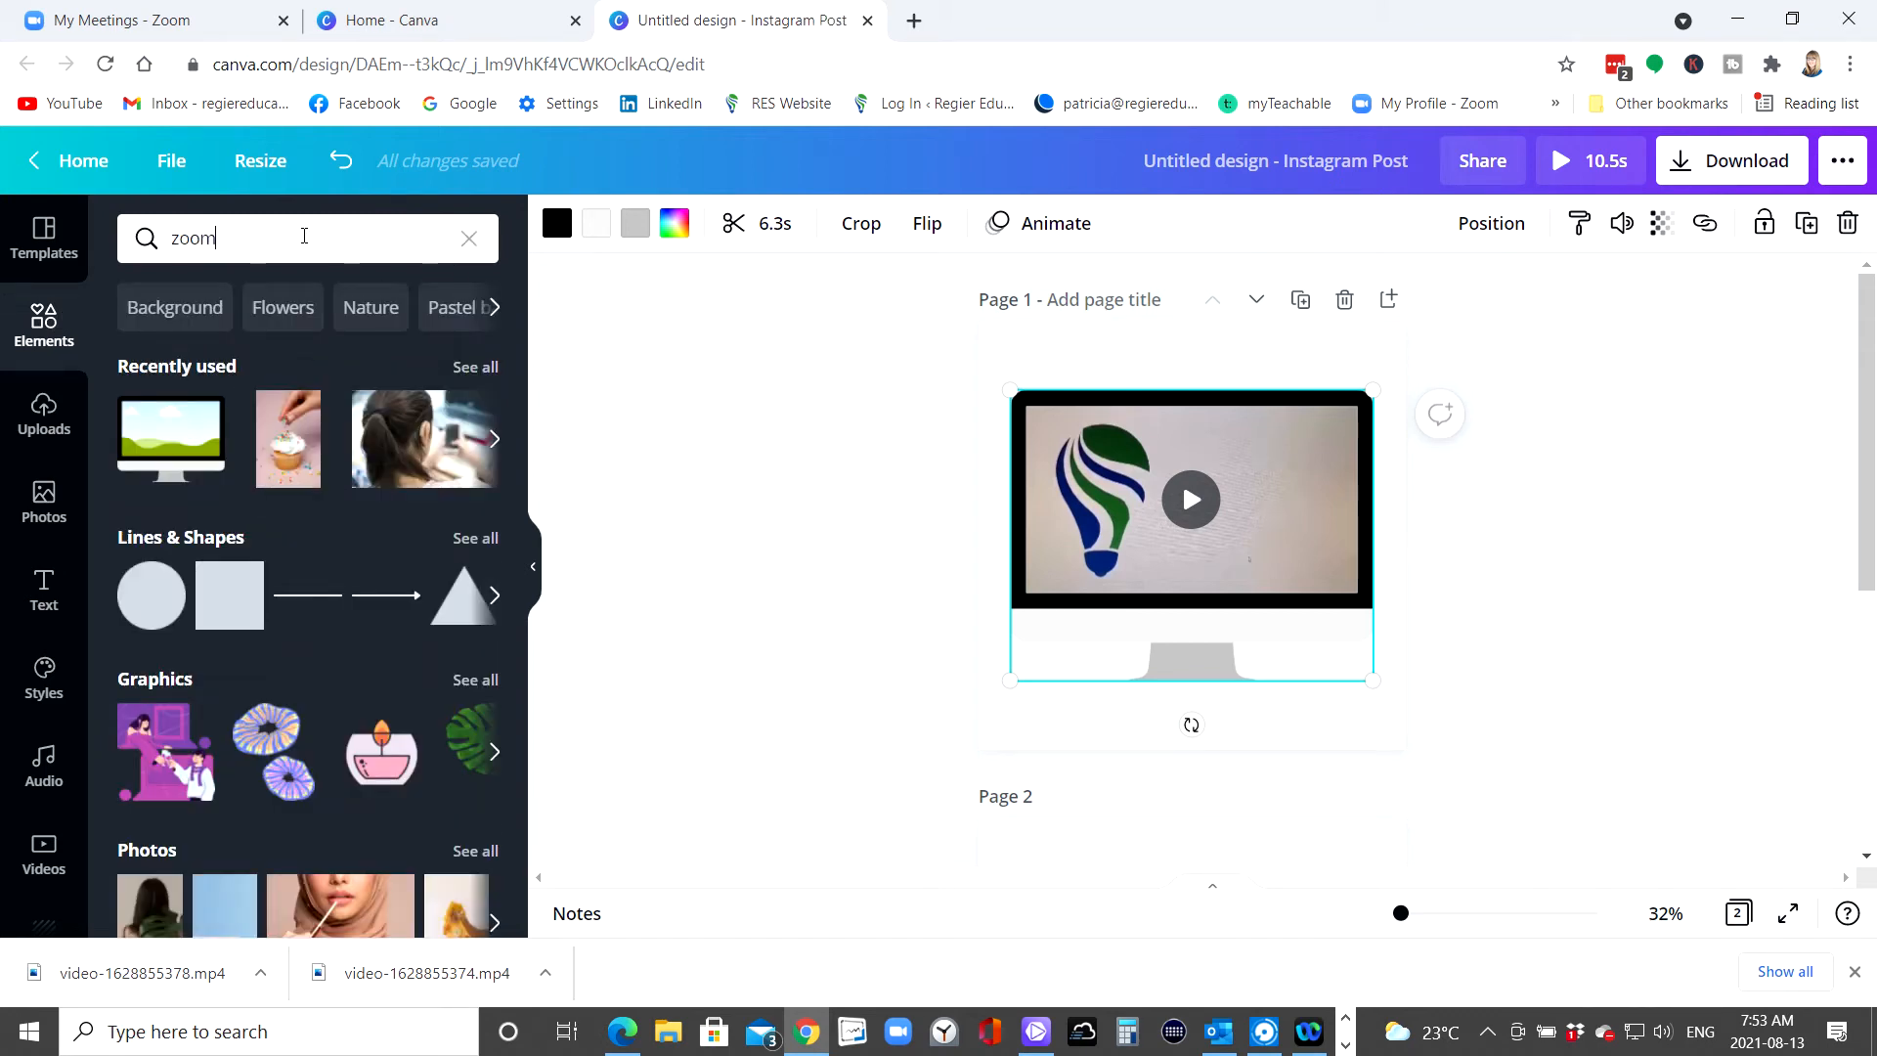
key("Return")
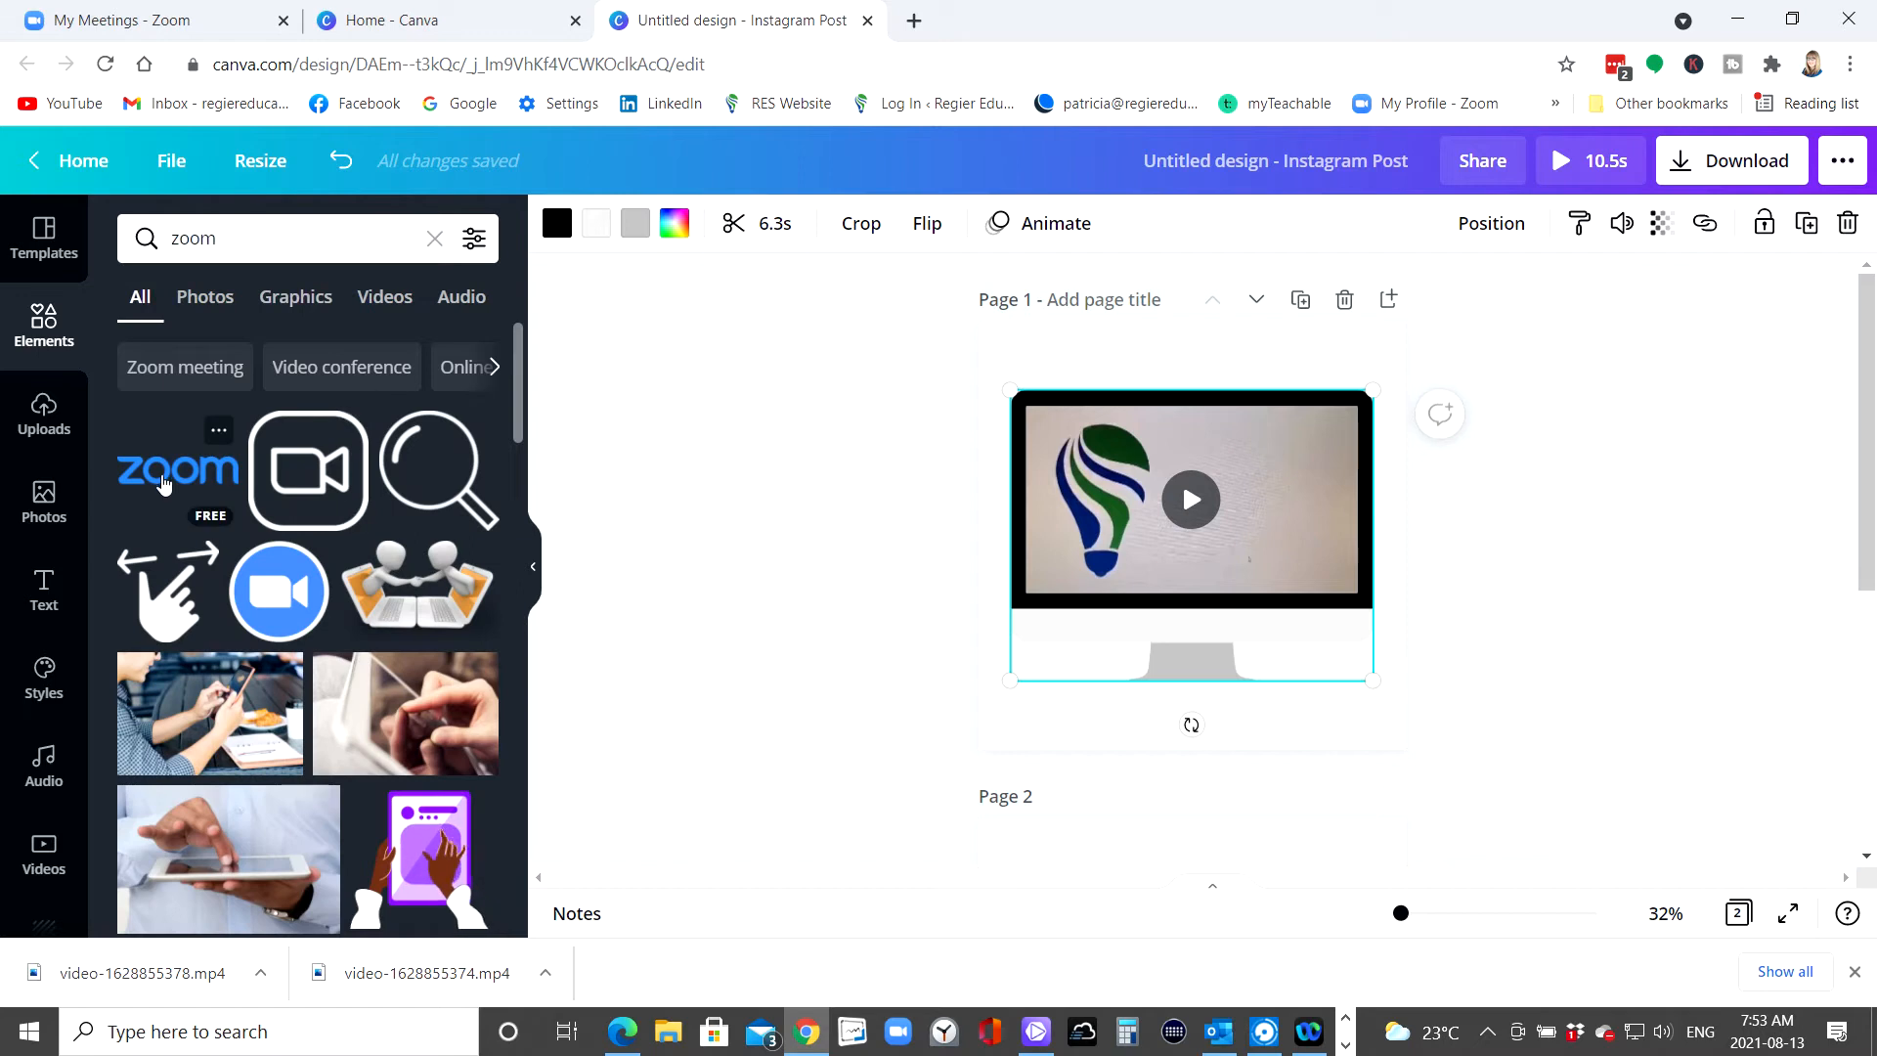
left_click(163, 484)
left_click_drag(1230, 544, 1155, 375)
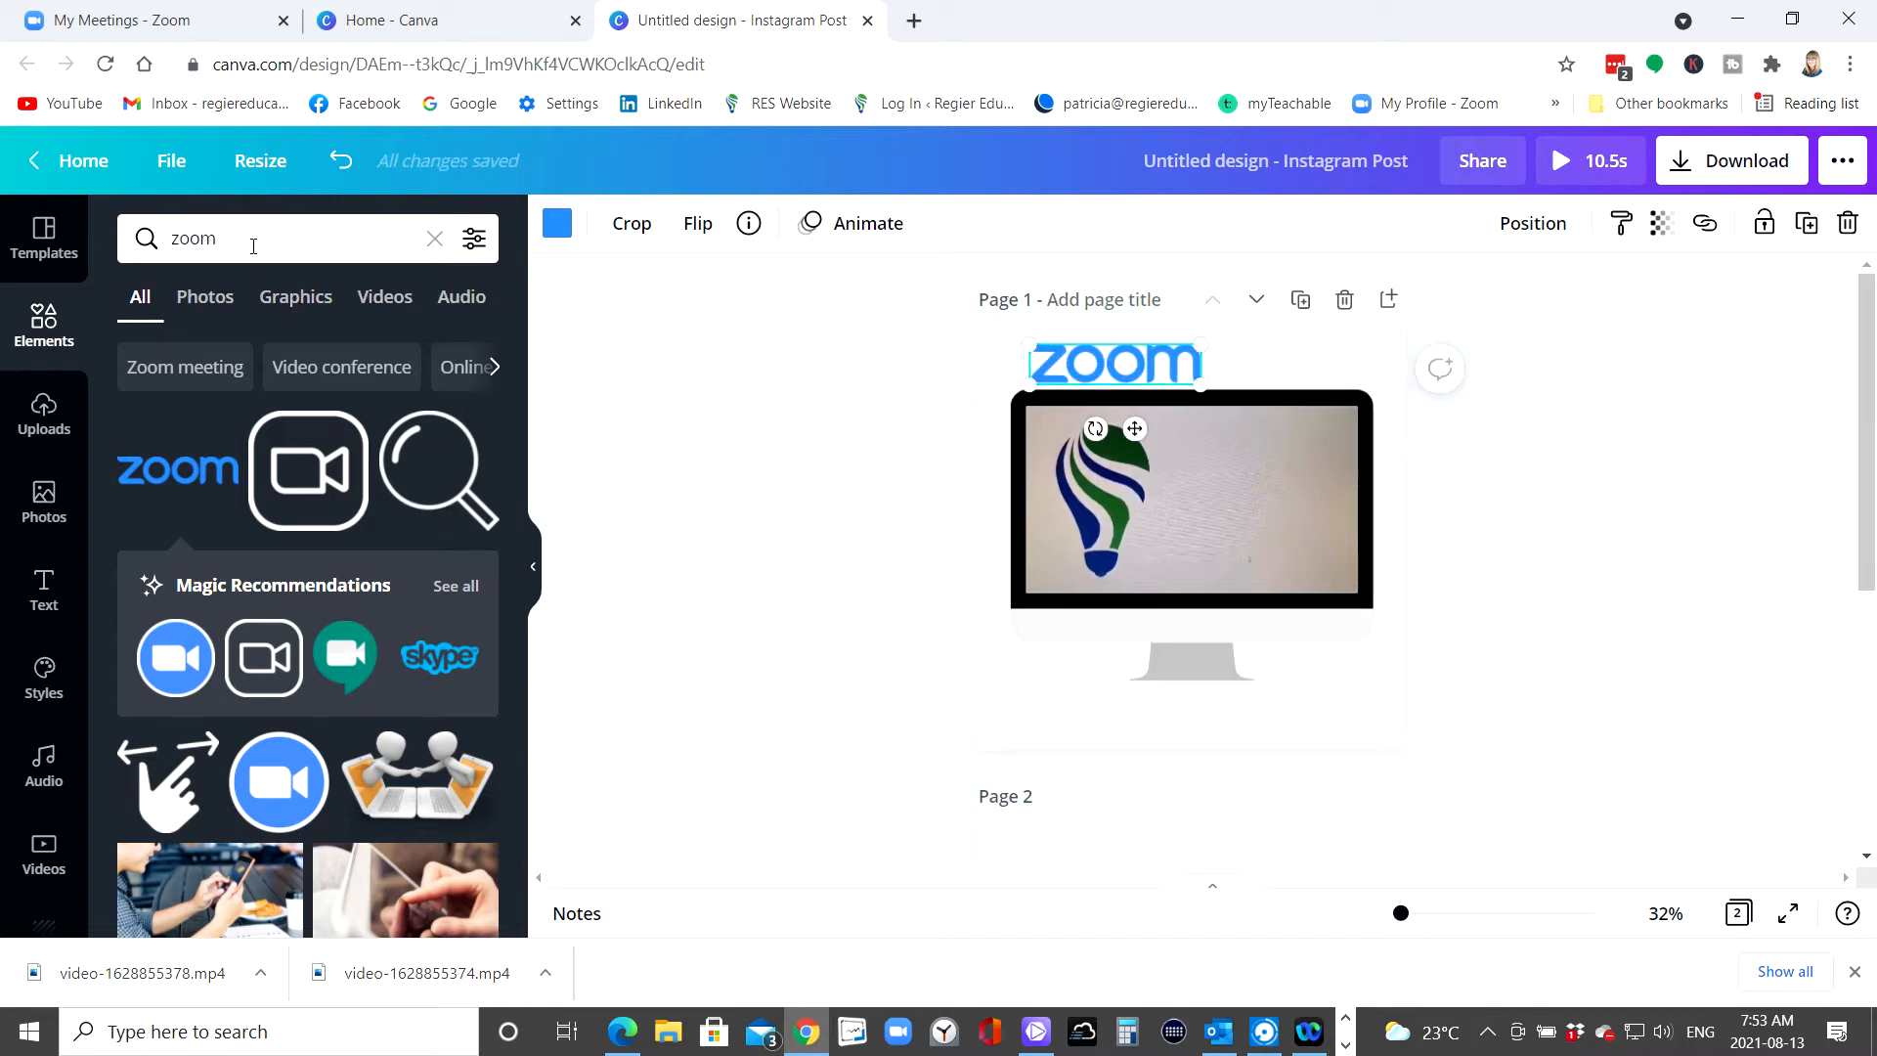
- Search the elements for "update" and browse the graphics
left_click(126, 236)
type("update")
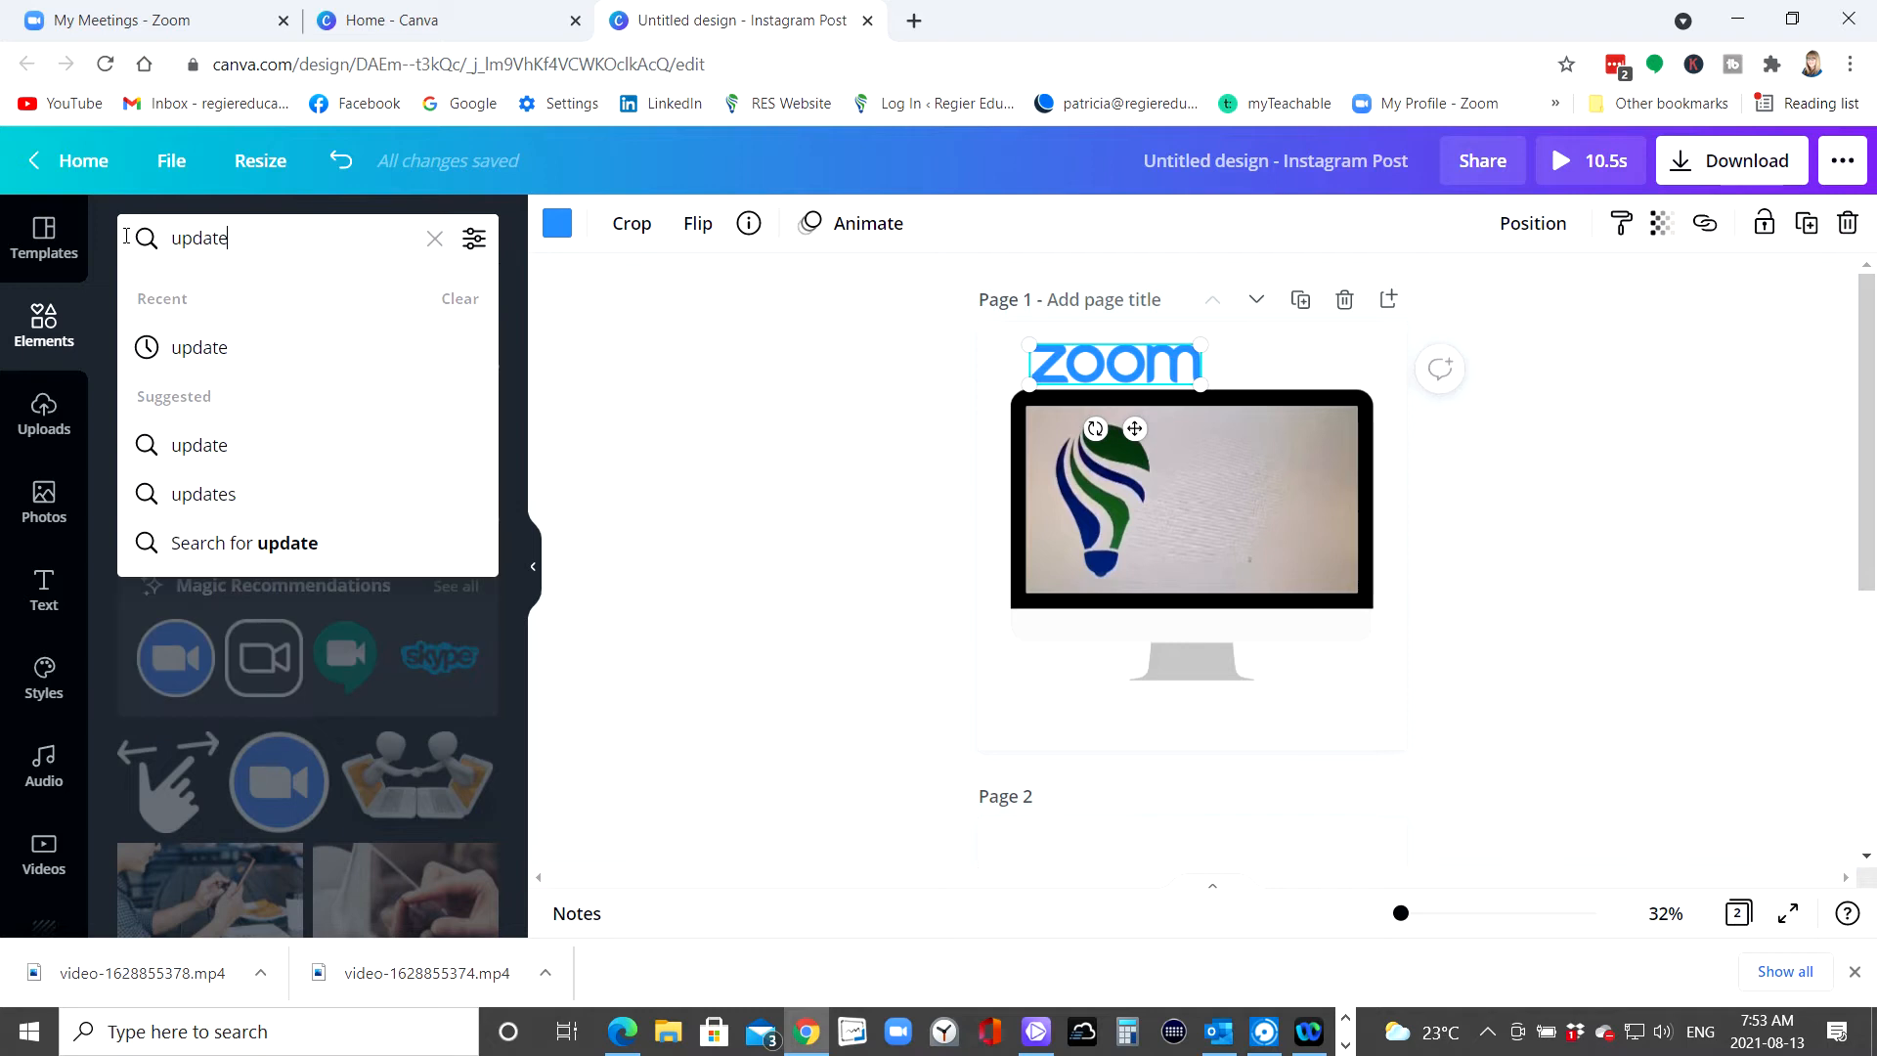
key("Return")
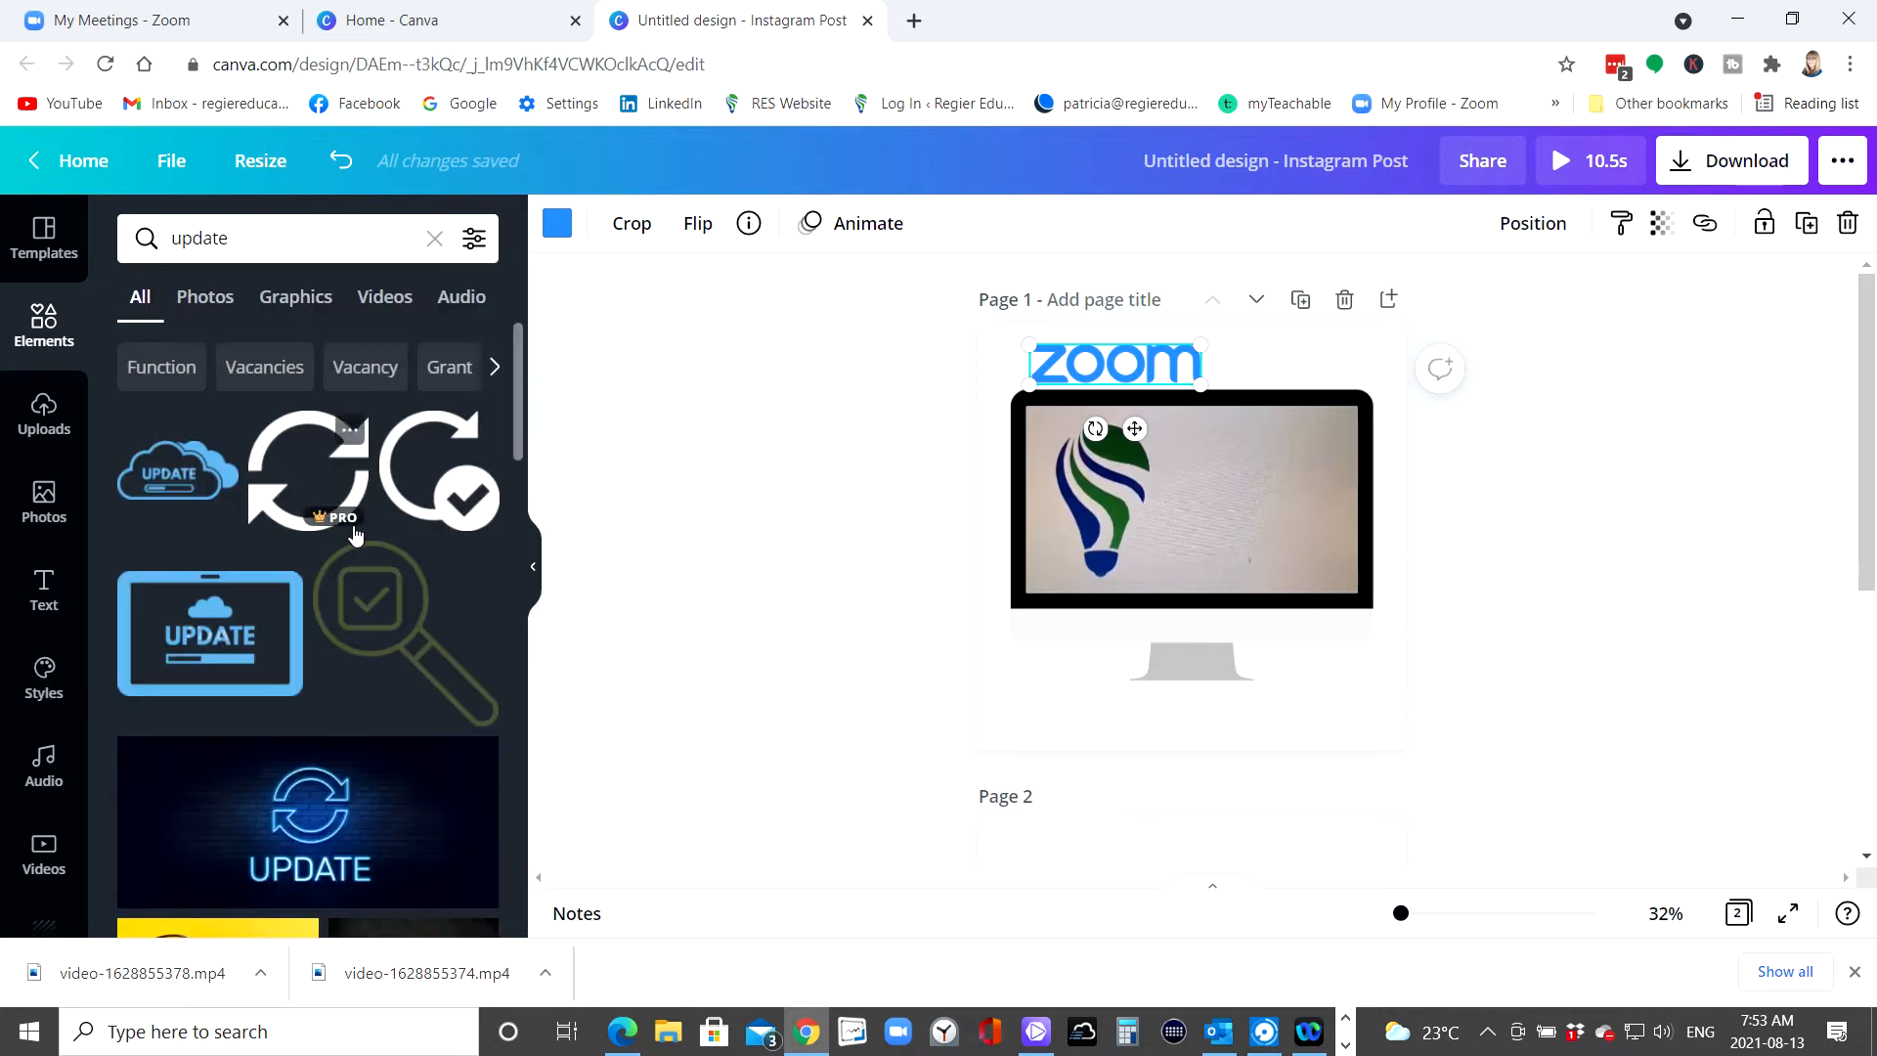
scroll(401, 606, "down", 2)
scroll(408, 611, "down", 10)
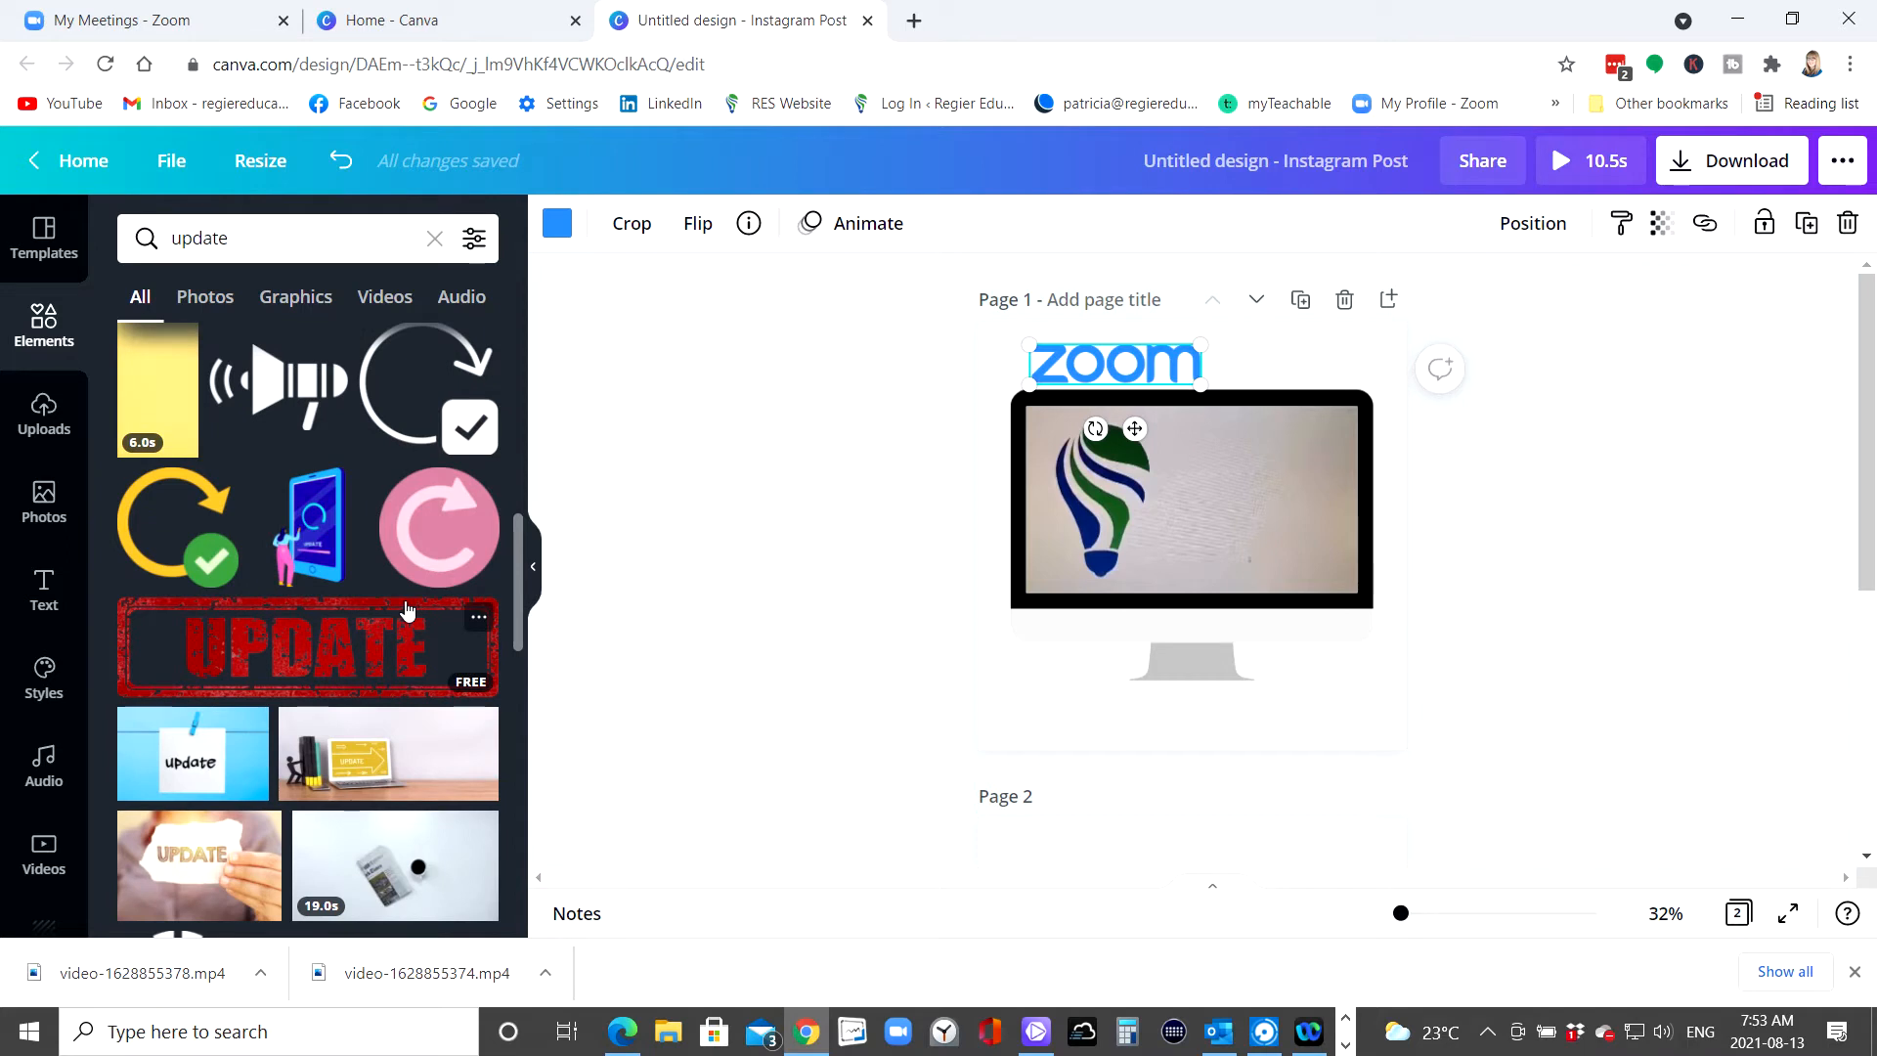
scroll(407, 611, "down", 3)
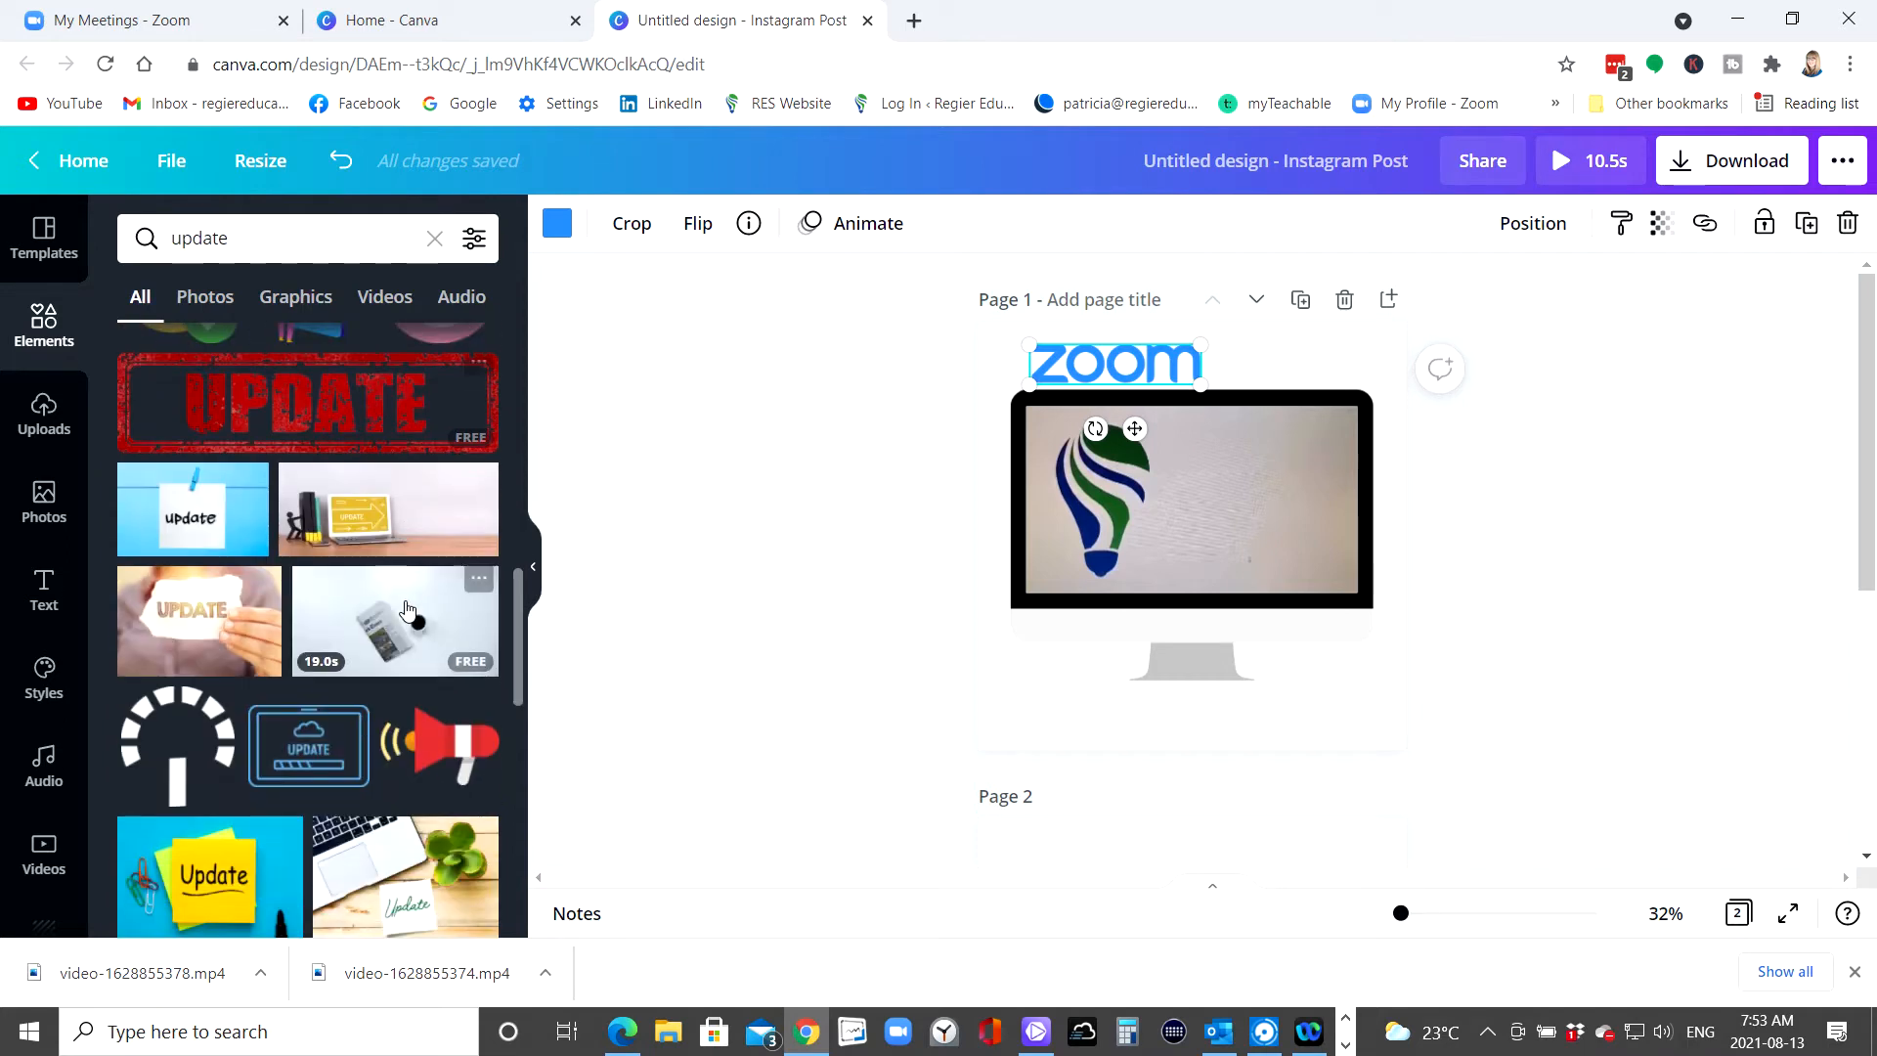
scroll(355, 583, "up", 2)
left_click(355, 567)
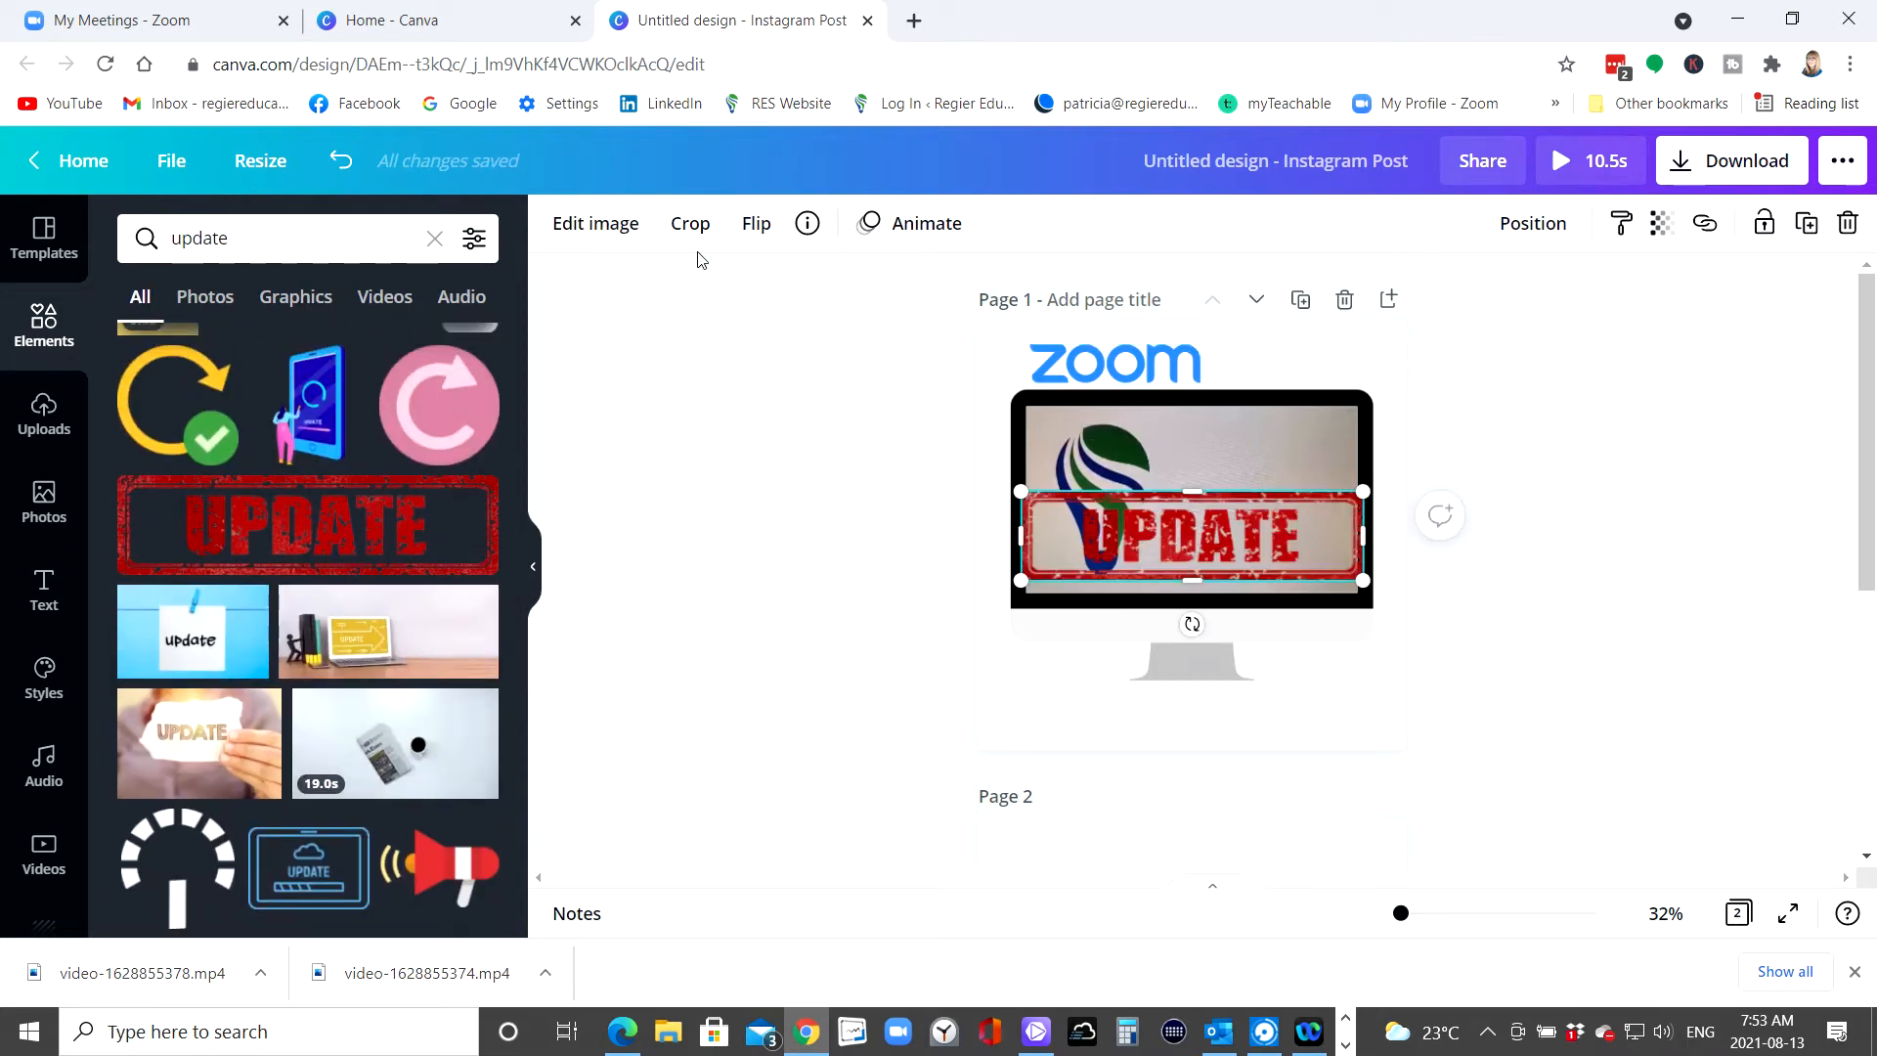
left_click_drag(1123, 520, 1216, 368)
left_click_drag(1116, 339, 1241, 366)
key("Delete")
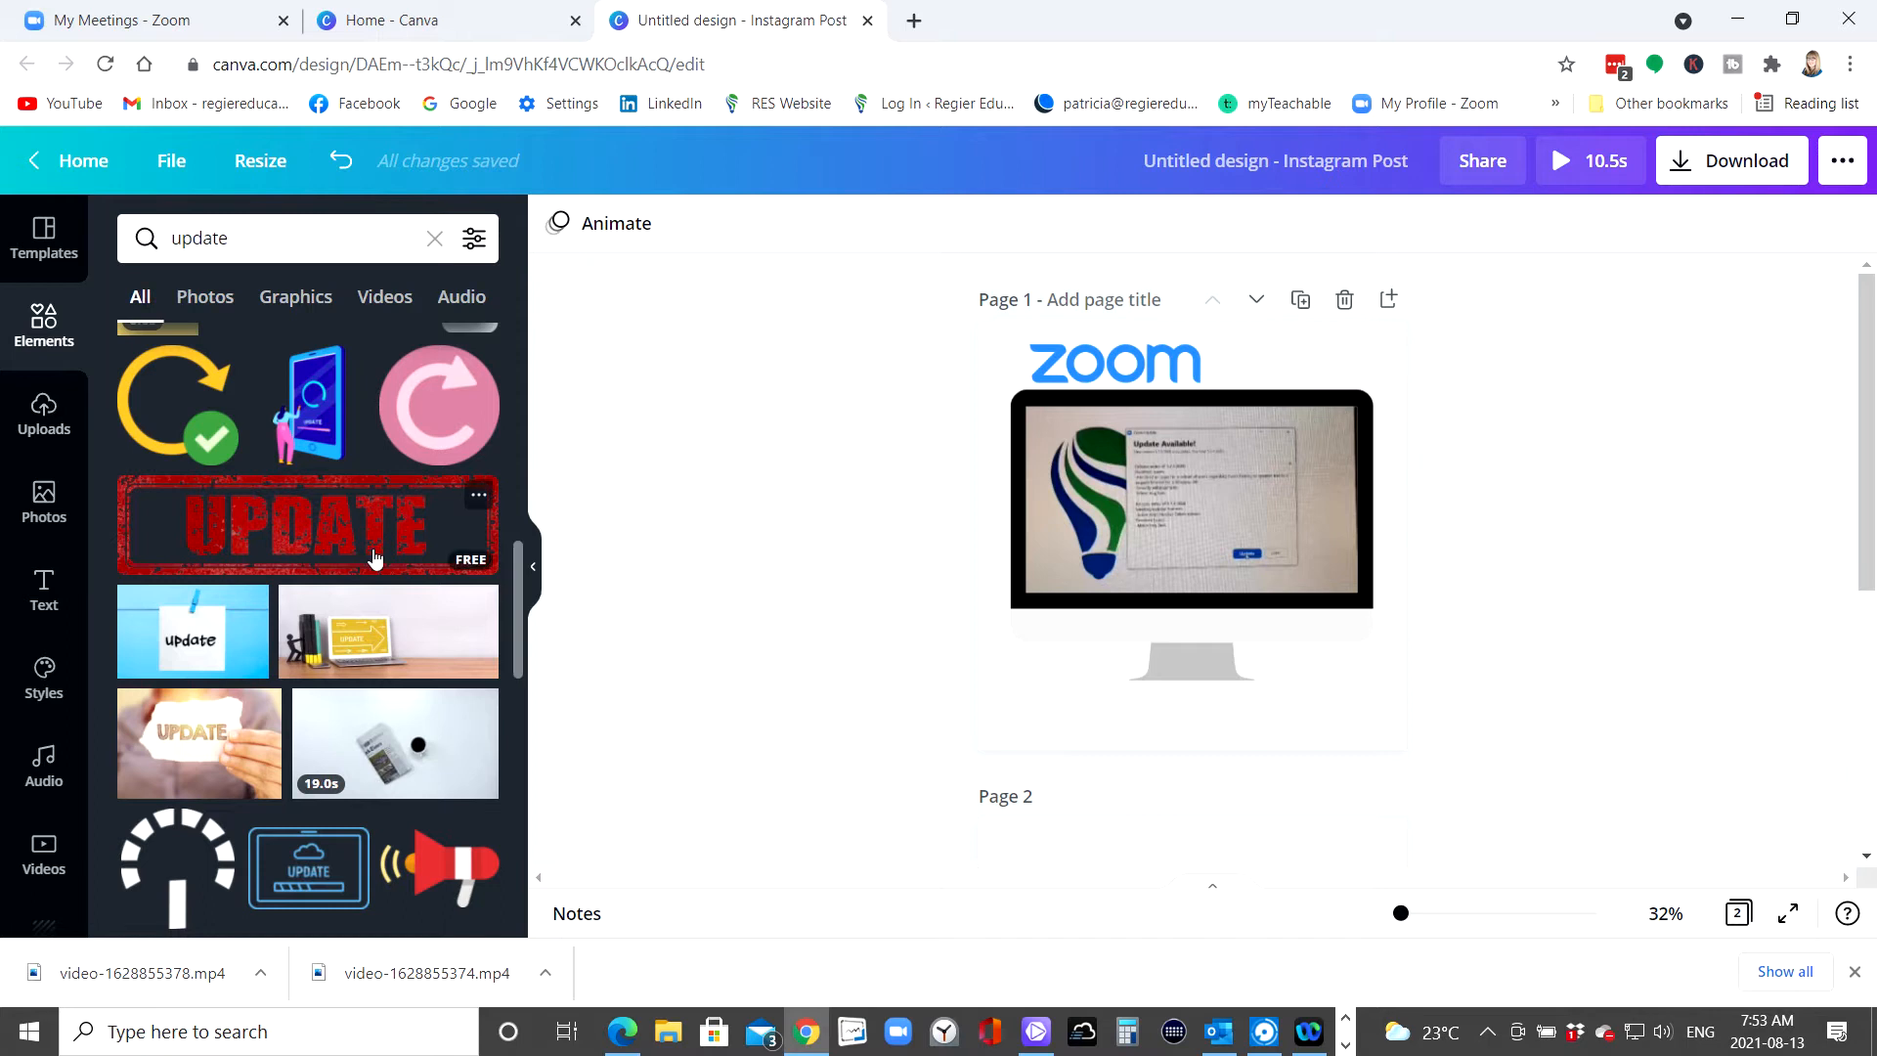
- Add the megaphone graphic from the "update" results to page 1 and tilt it slightly clockwise
scroll(375, 557, "down", 4)
scroll(375, 559, "up", 5)
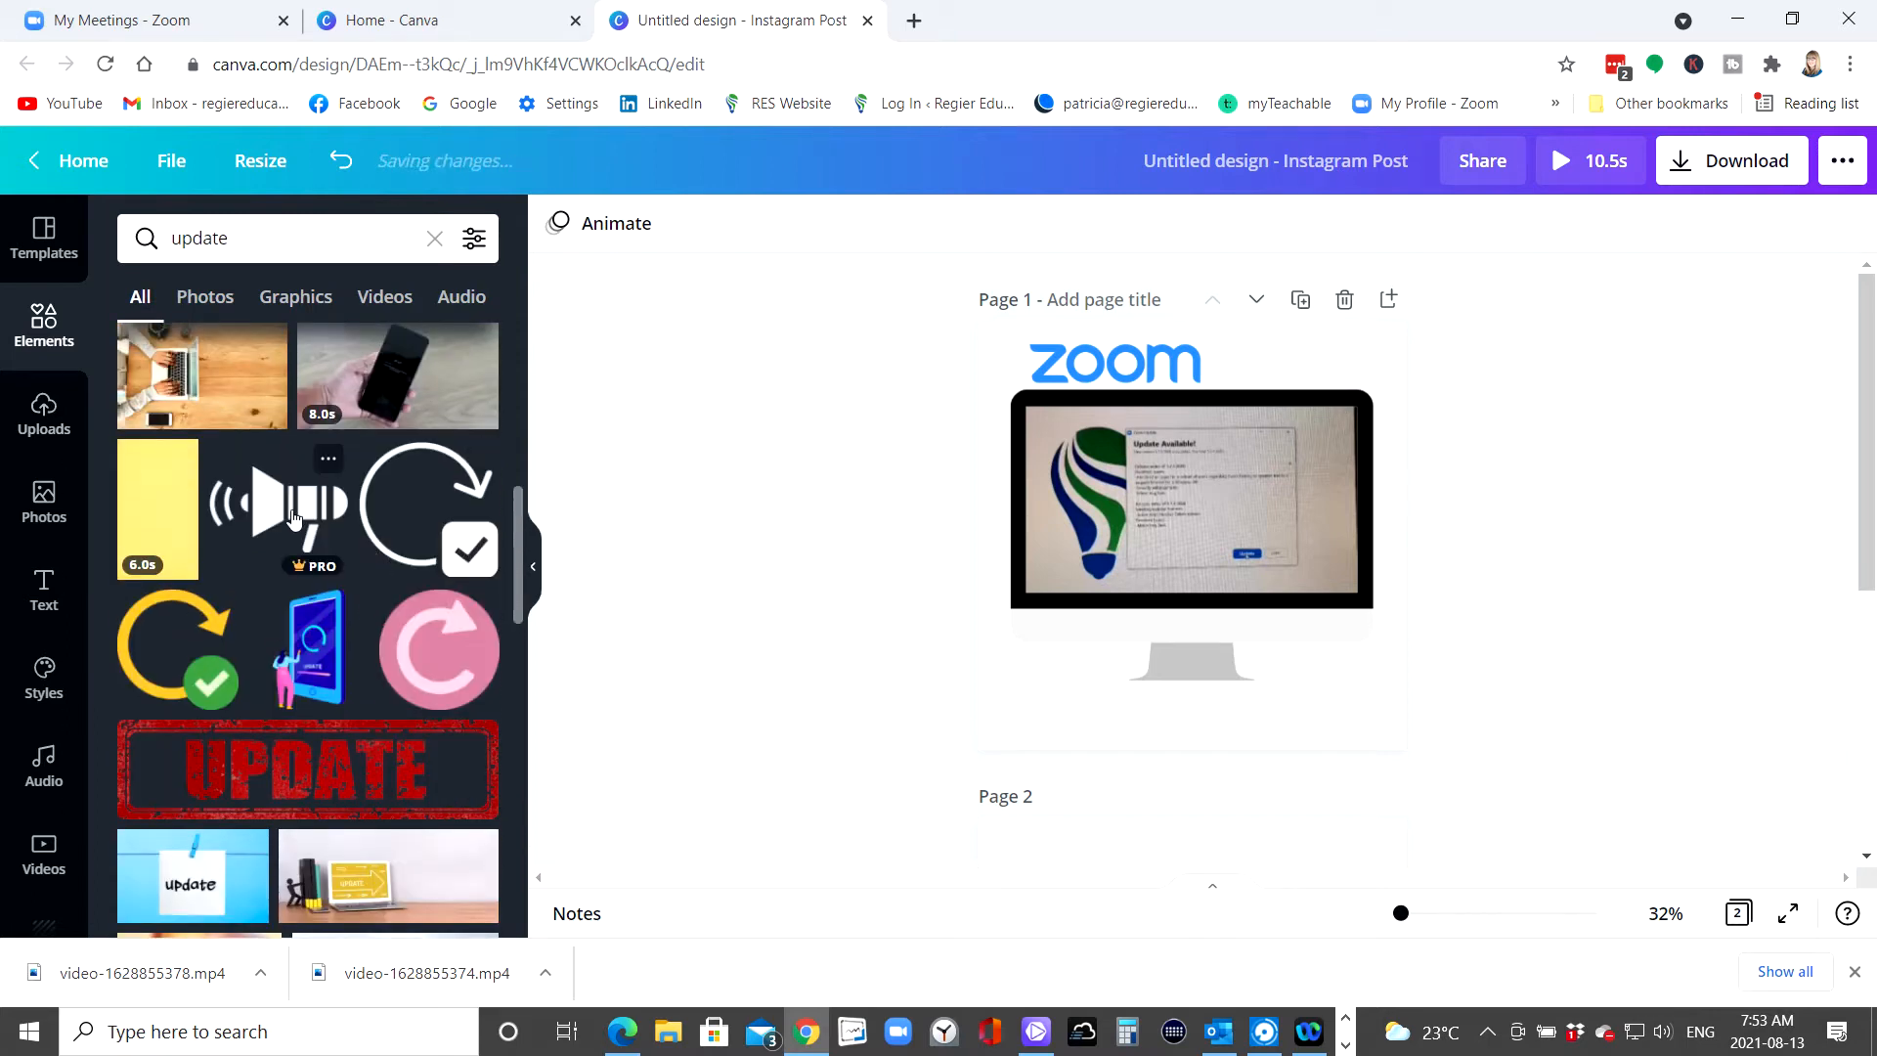
left_click(283, 514)
left_click_drag(1192, 632, 1168, 628)
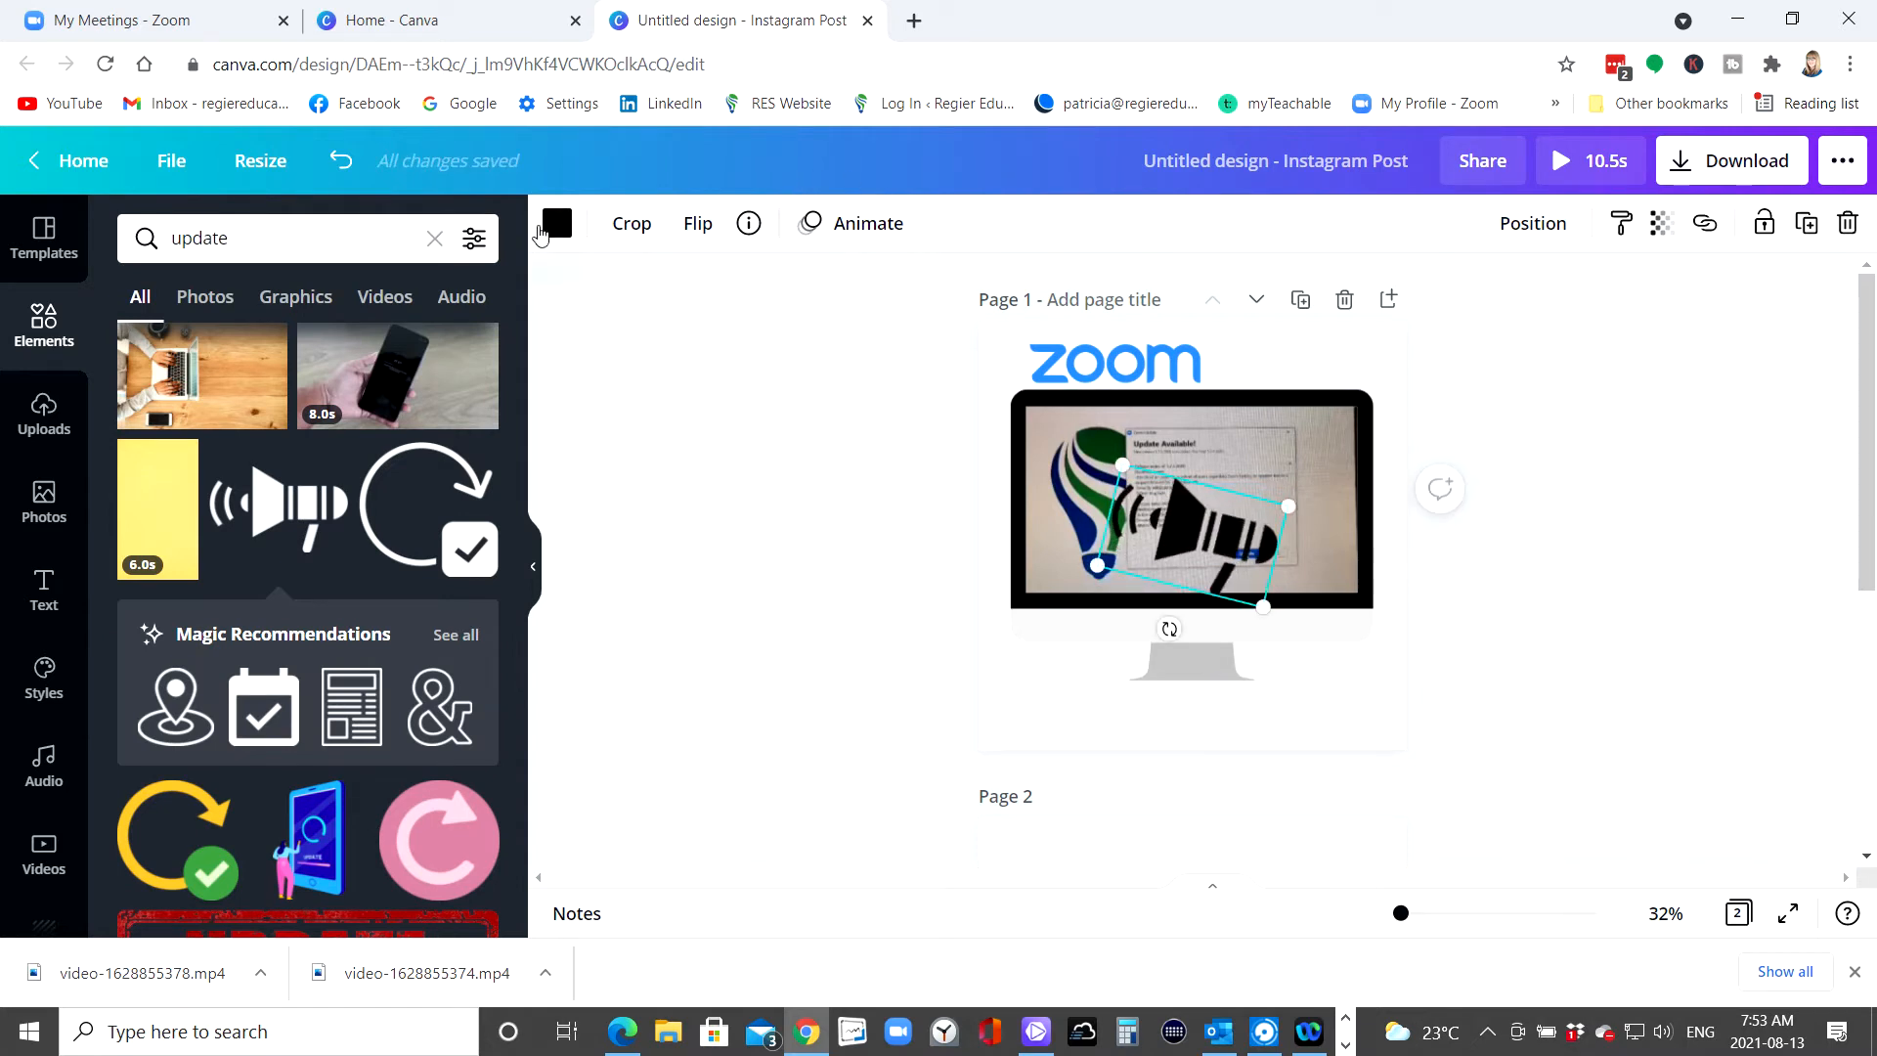
- Recolor the megaphone with the dark navy brand color and move it beside the Zoom logo at the page's upper right
left_click(545, 231)
left_click(137, 540)
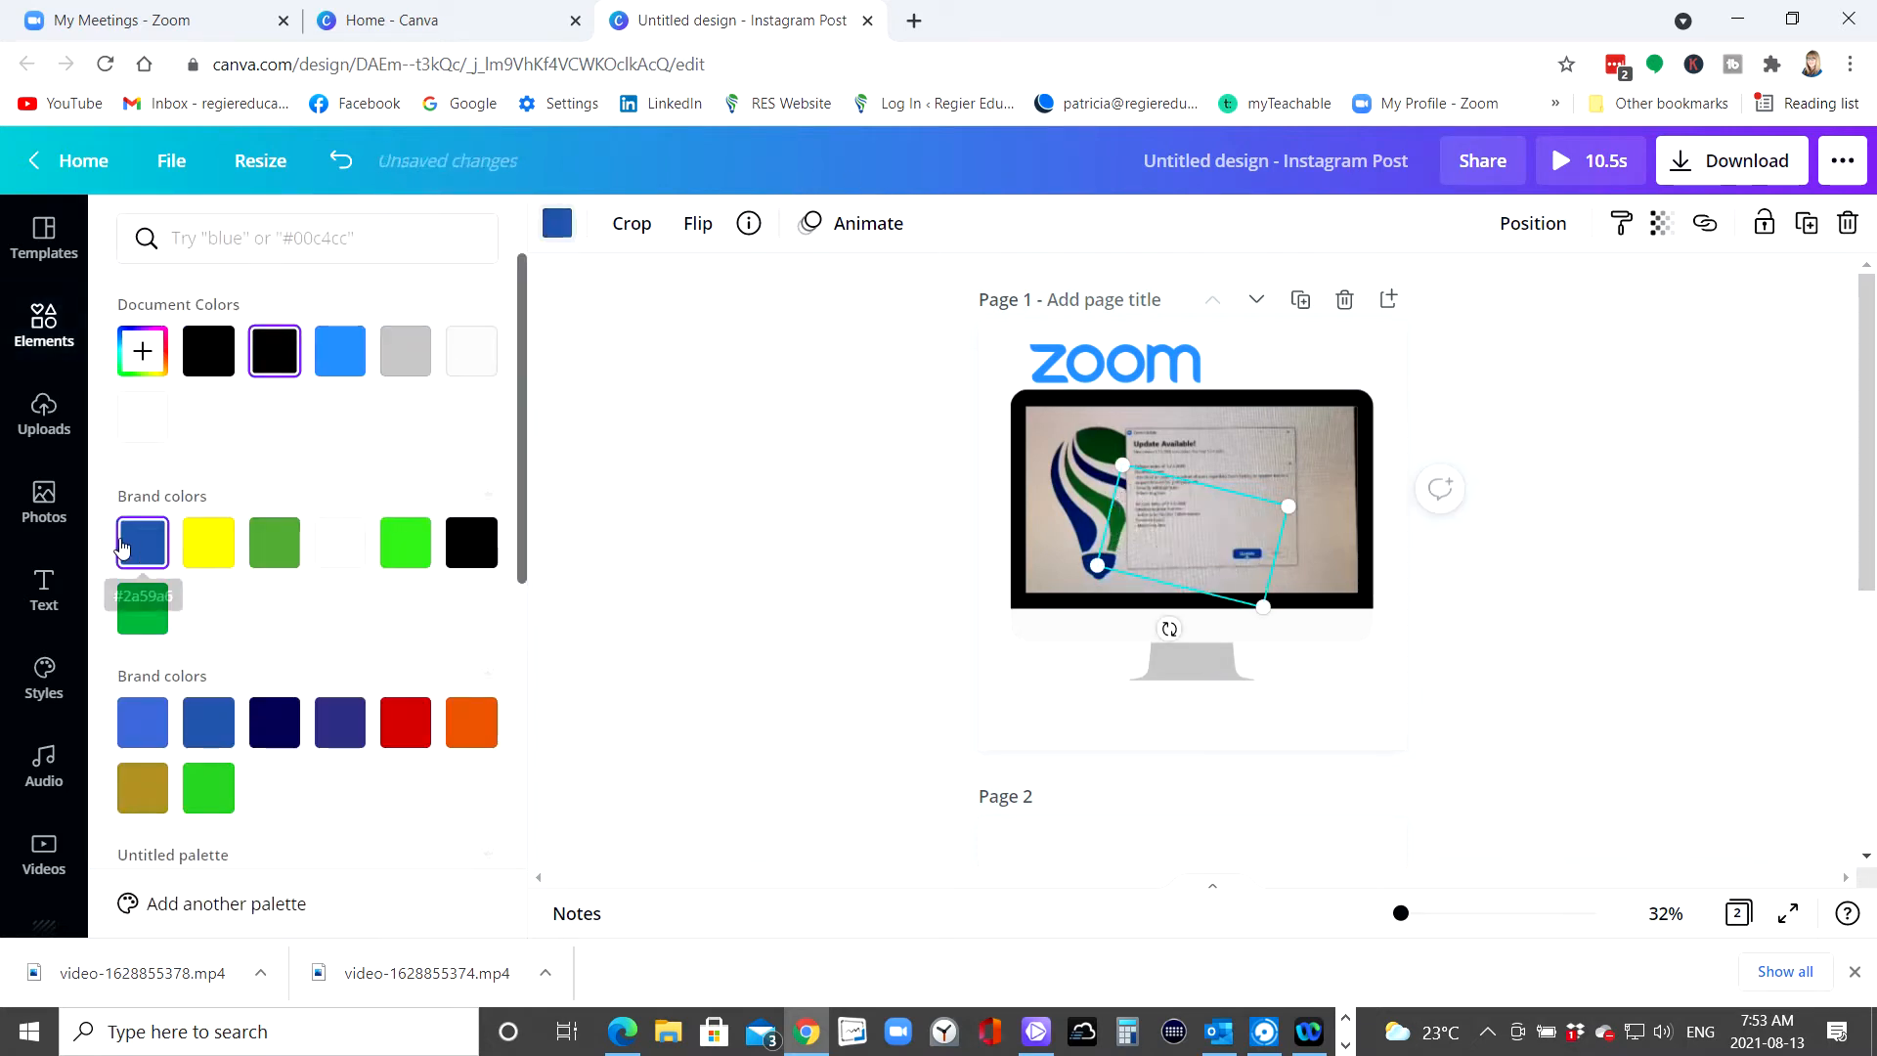
left_click_drag(1209, 542, 1315, 383)
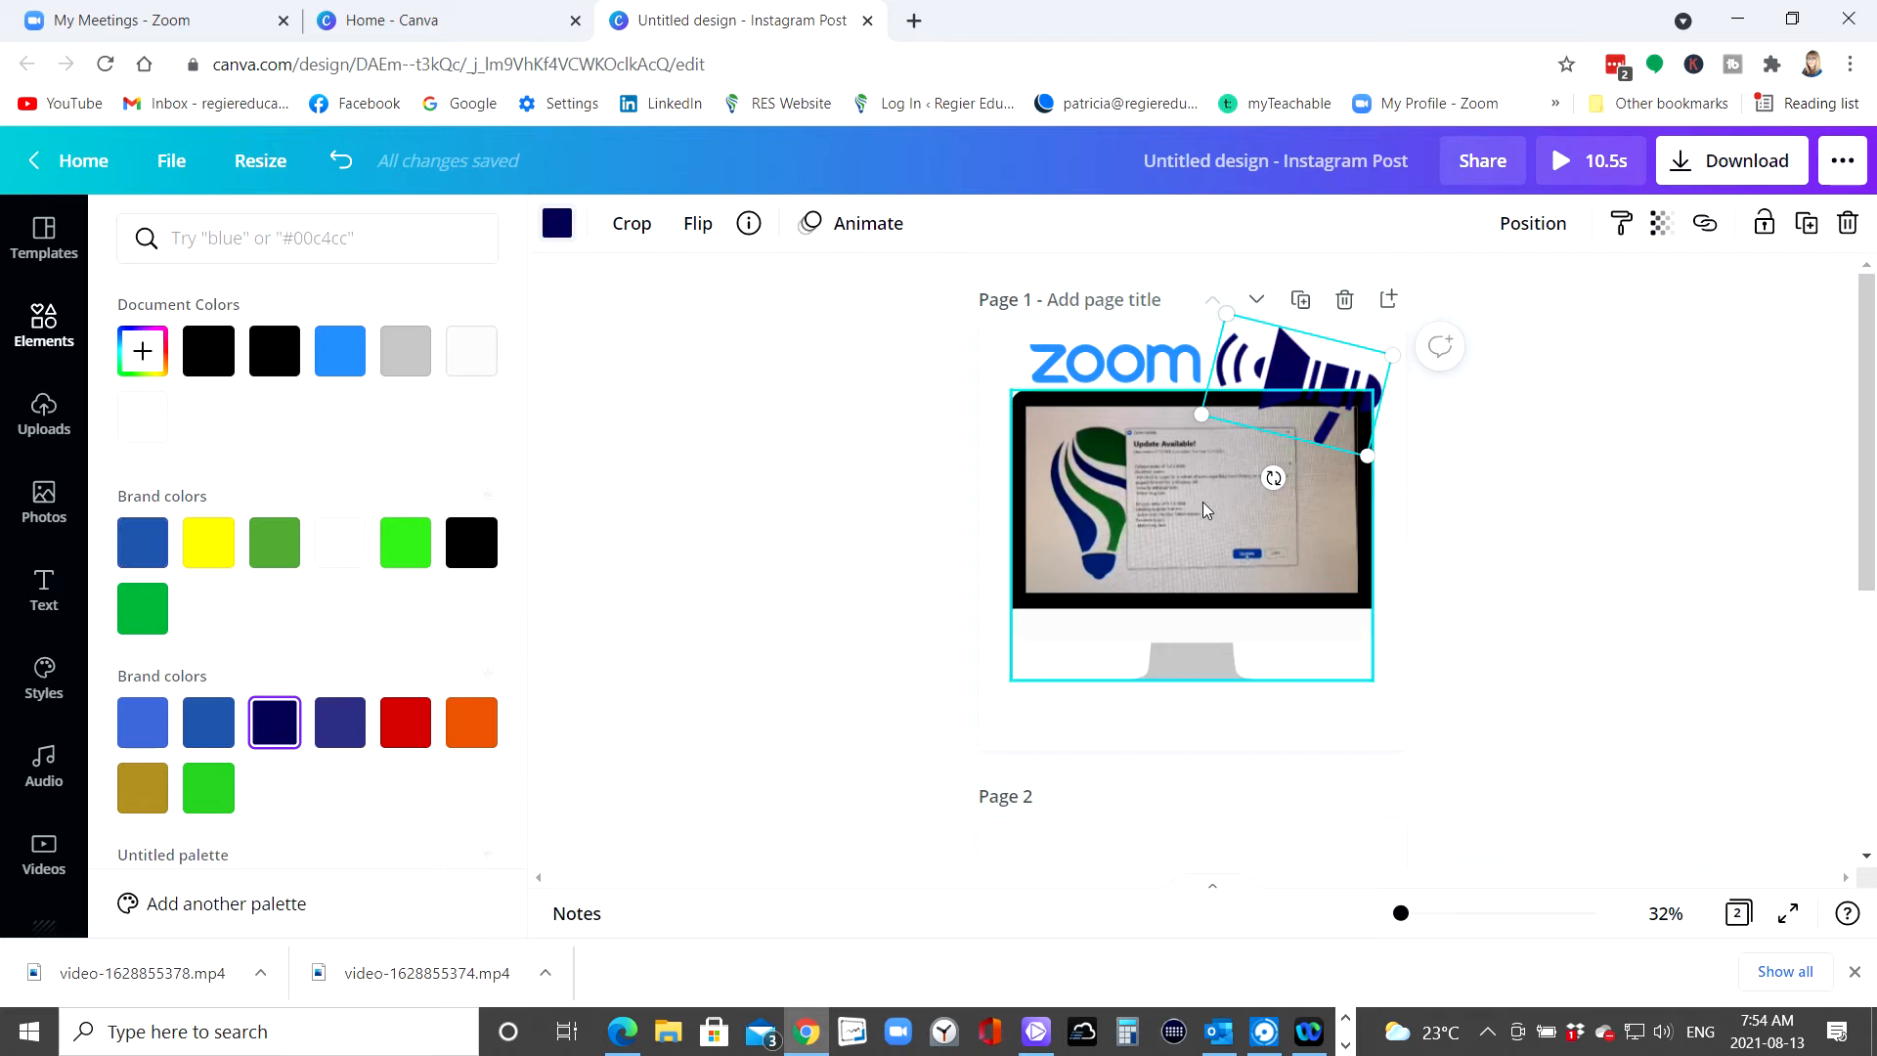
- Shrink the megaphone on page 1 slightly so it fits beside the Zoom logo above the monitor
left_click_drag(1370, 464, 1335, 387)
left_click(1429, 591)
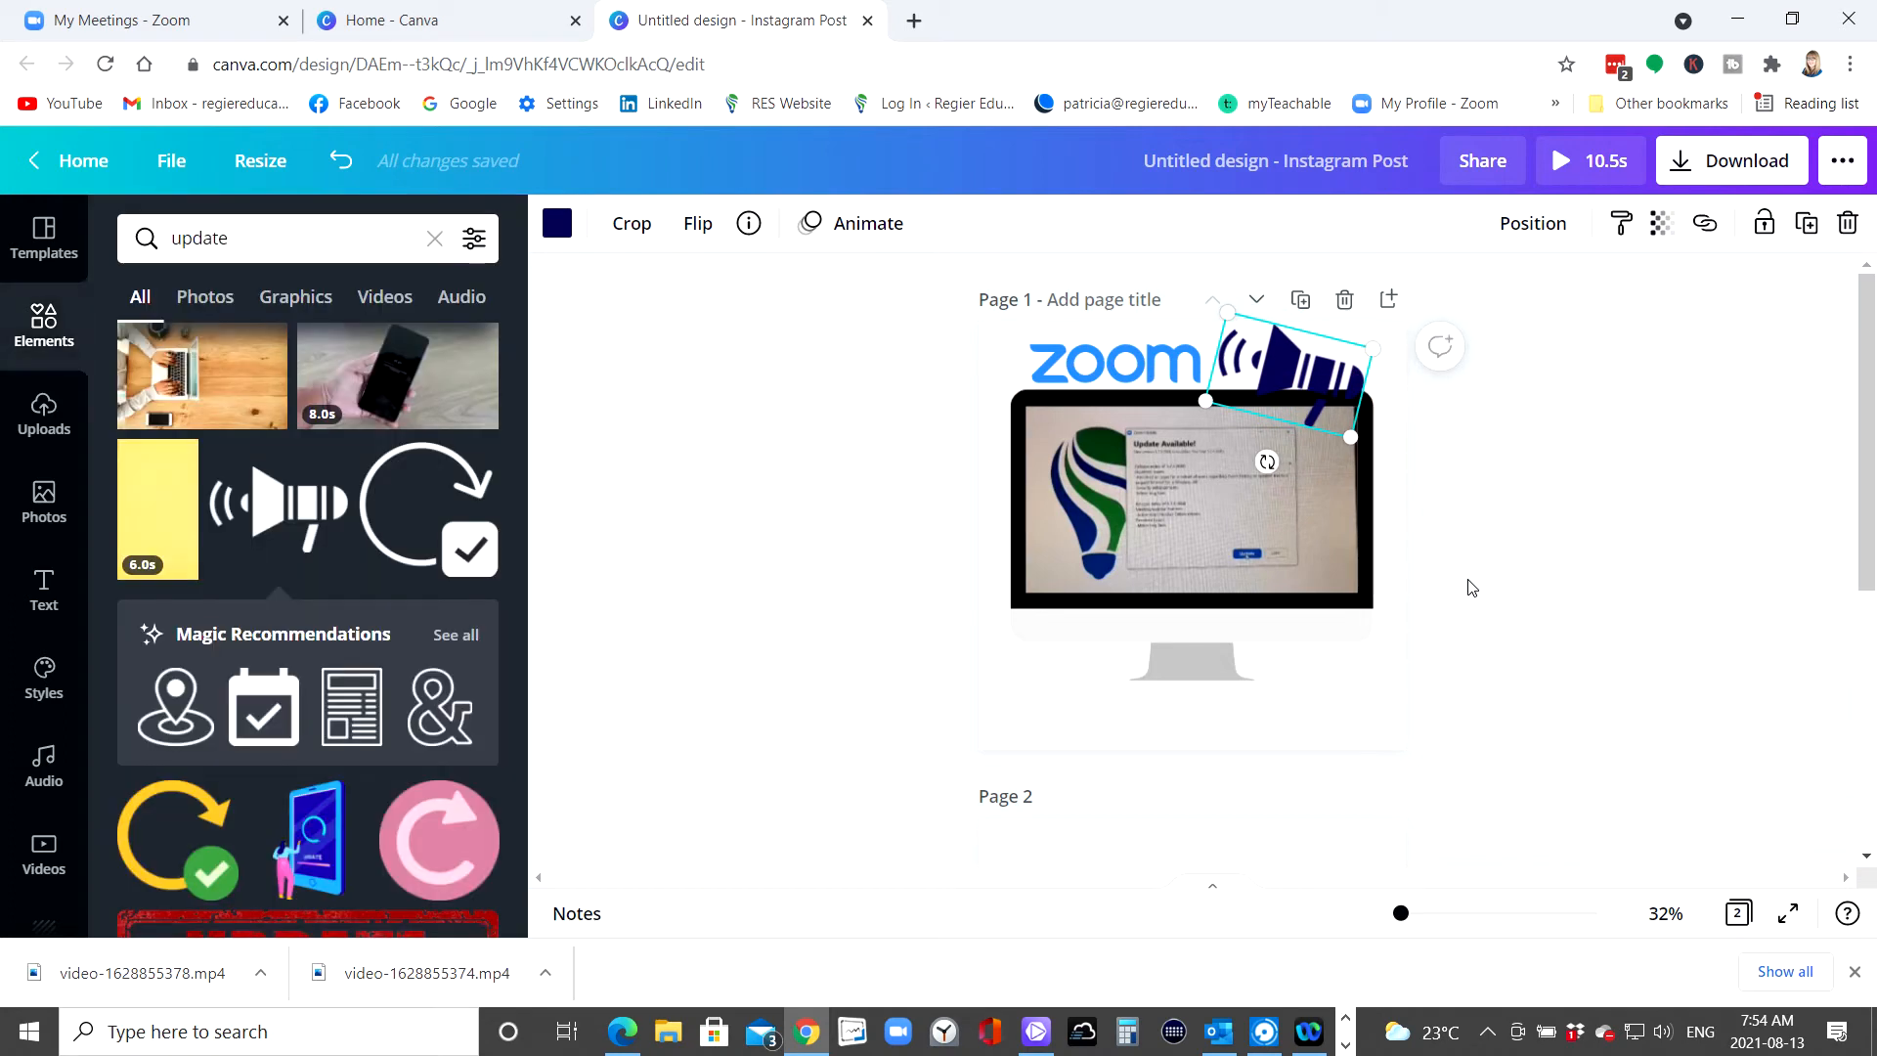
left_click(1392, 633)
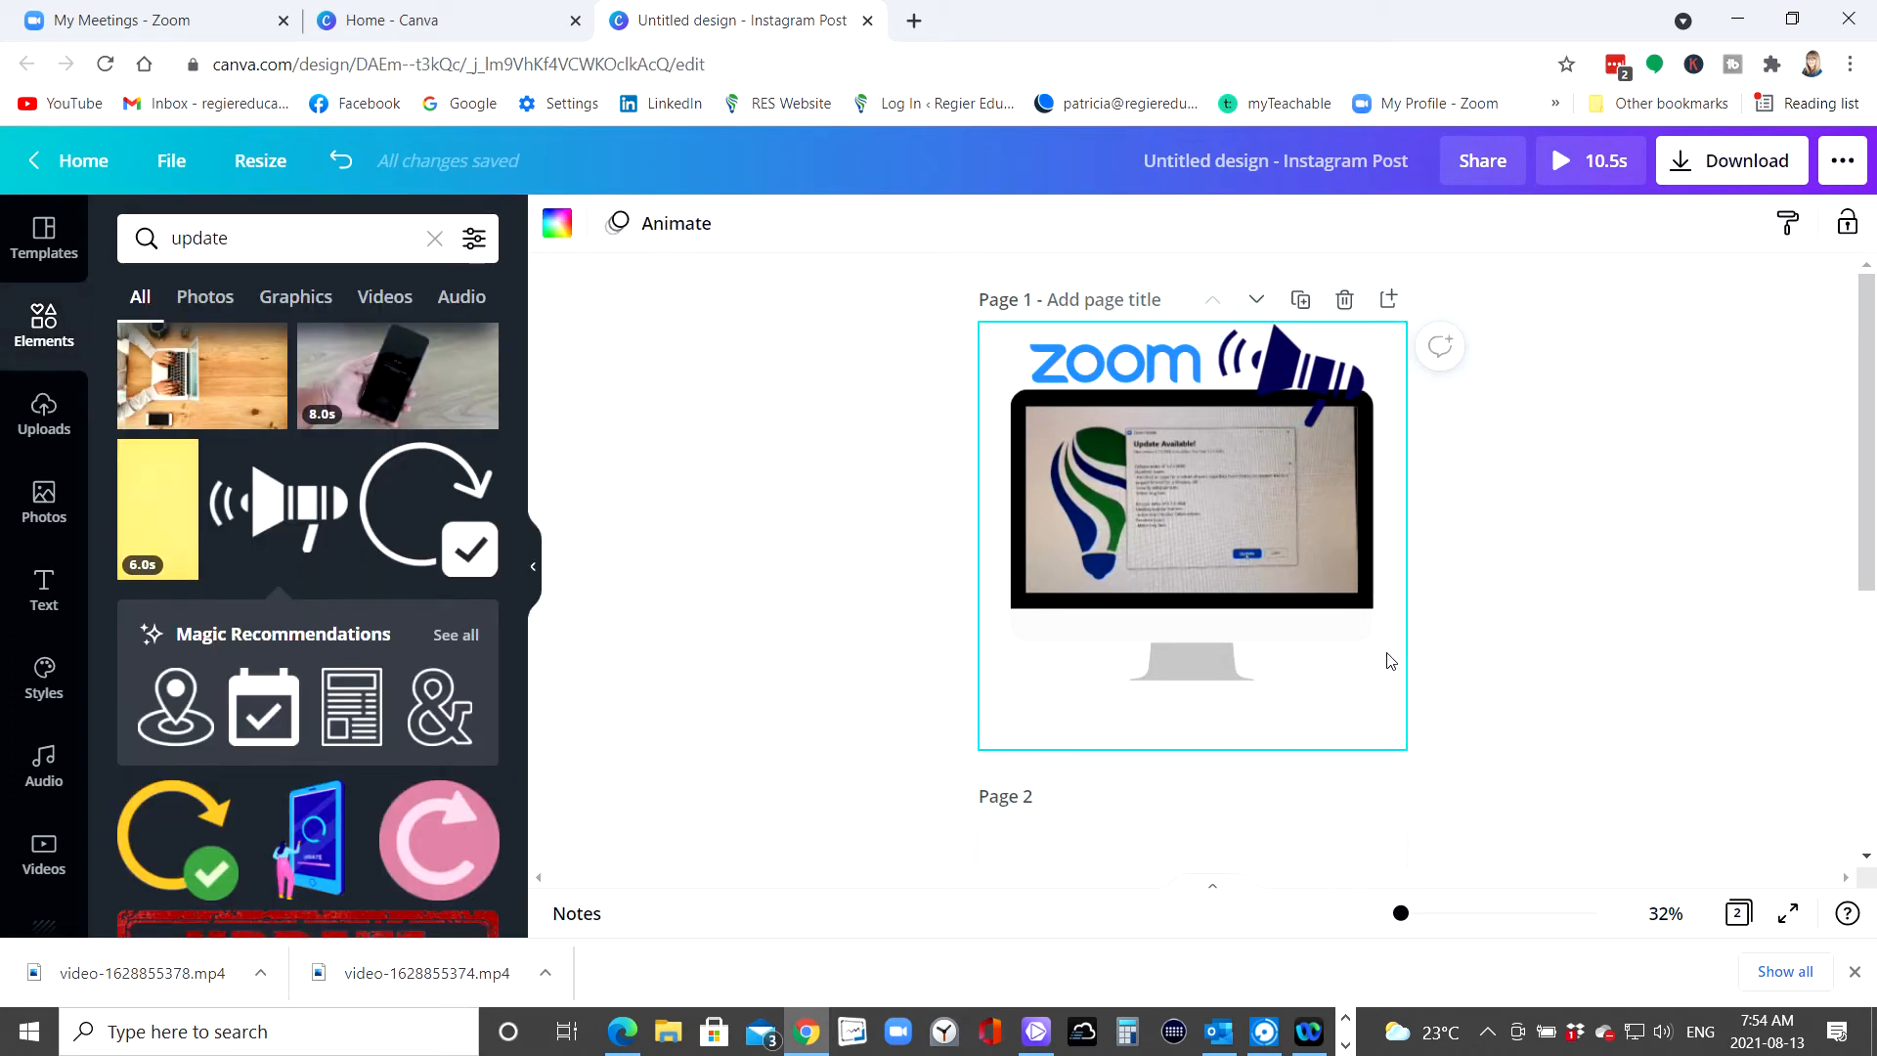
- Lower the monitor frame, the Zoom logo and the megaphone on page 1 to center the arrangement vertically
left_click_drag(1167, 585, 1164, 616)
left_click_drag(1147, 368, 1138, 386)
left_click_drag(1294, 384, 1291, 397)
left_click(1410, 552)
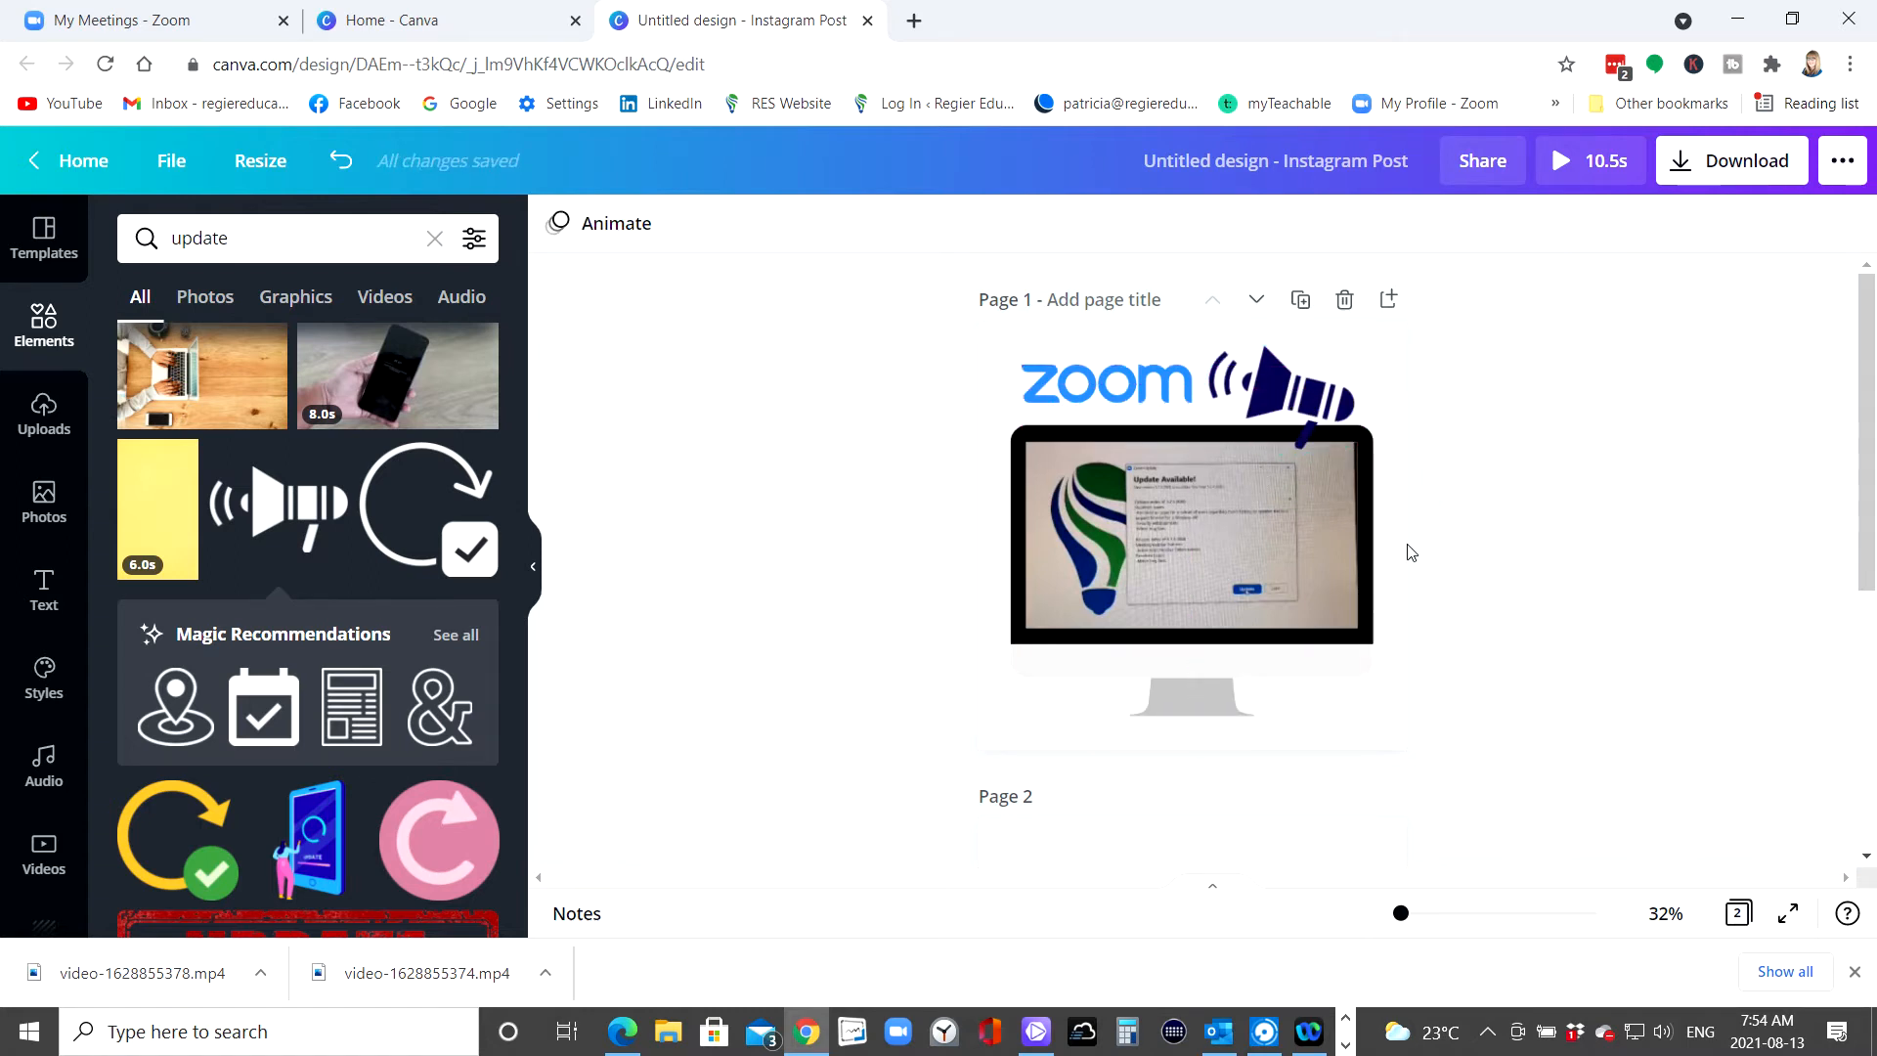
- Recolor the Zoom wordmark on page 1 with the darker blue from the first brand palette
left_click(1088, 402)
left_click(557, 225)
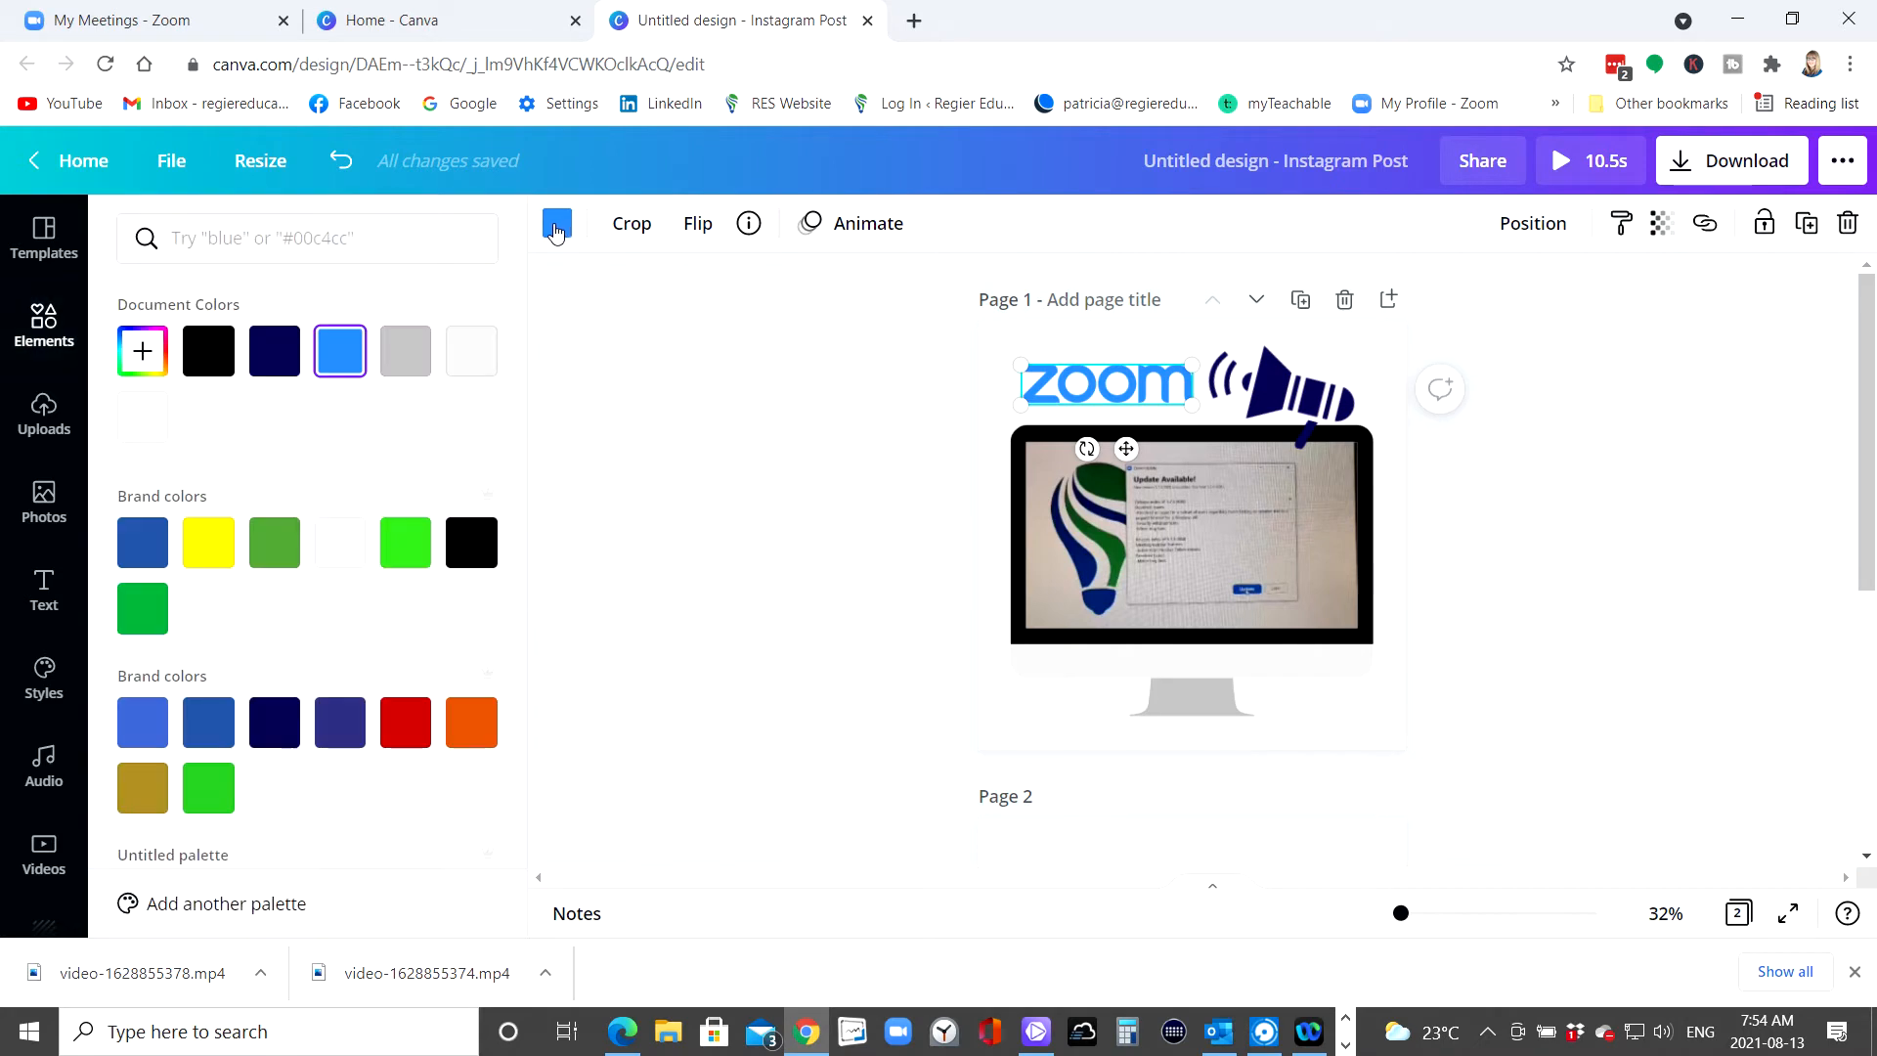
left_click(153, 553)
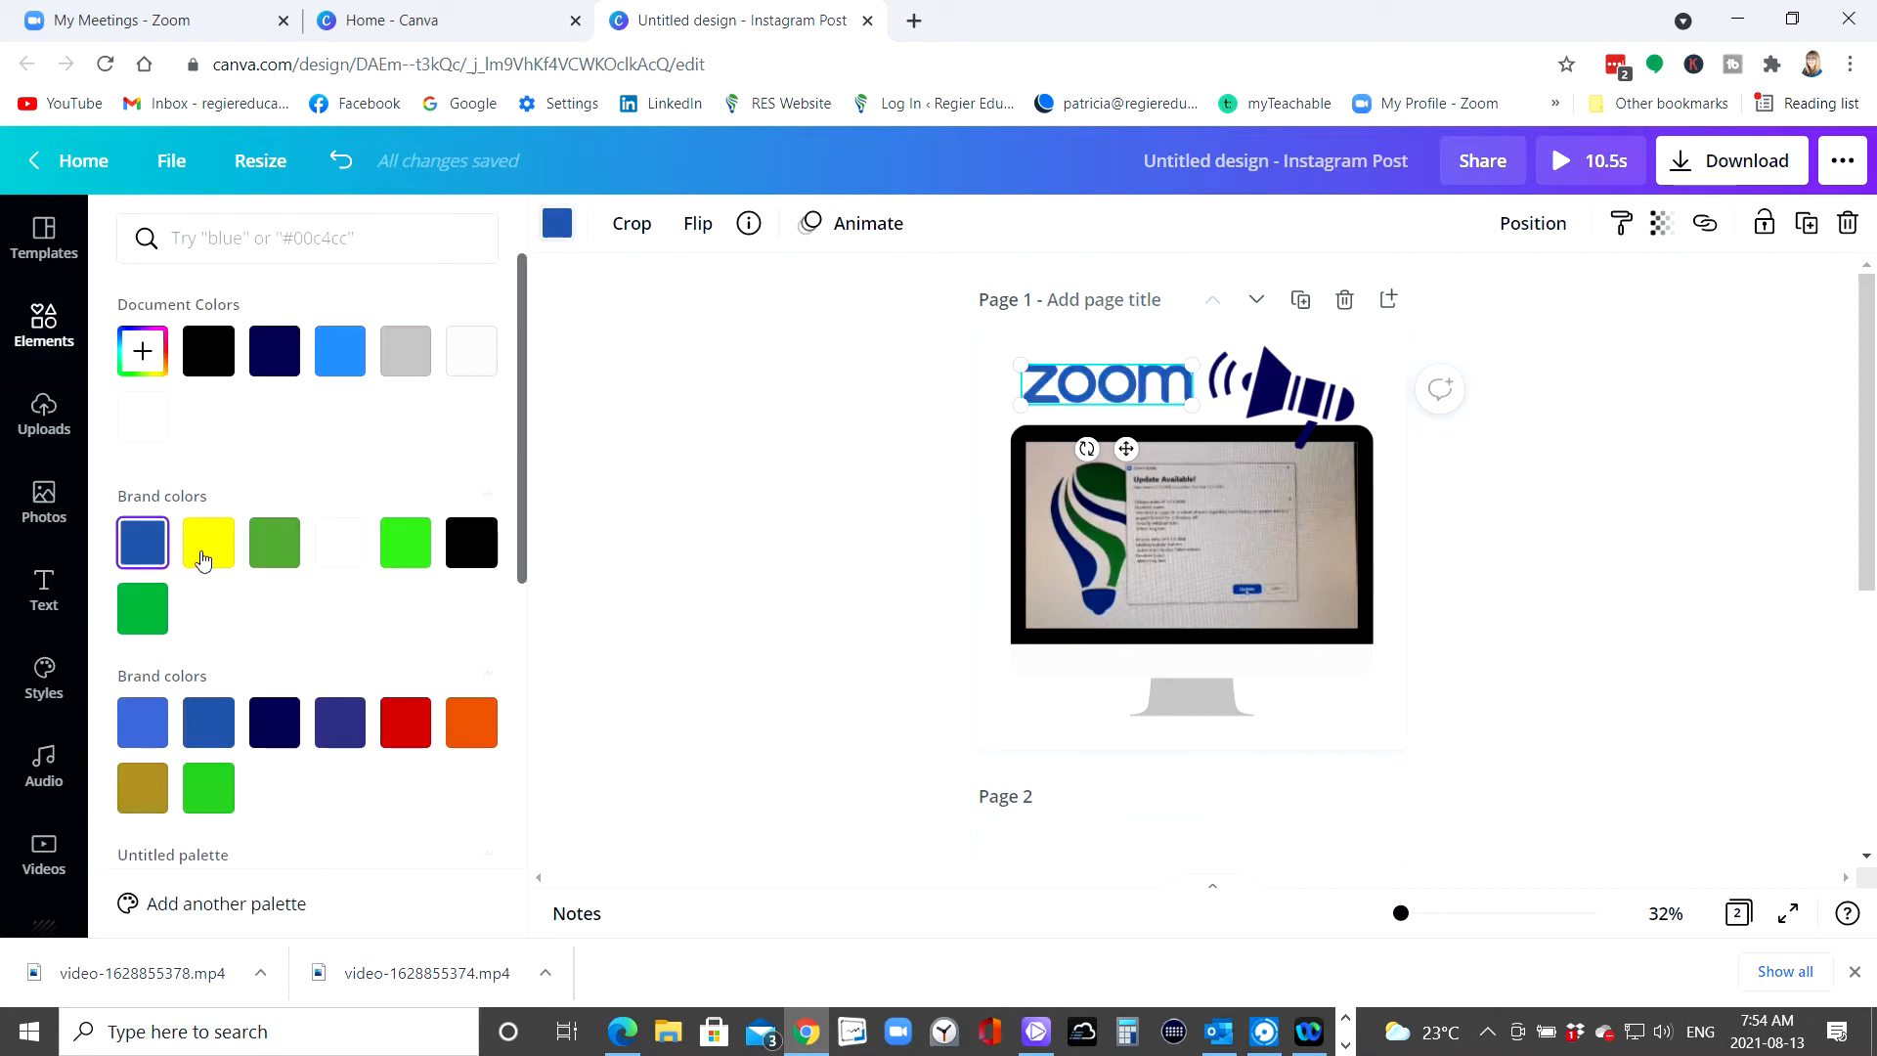
left_click(772, 497)
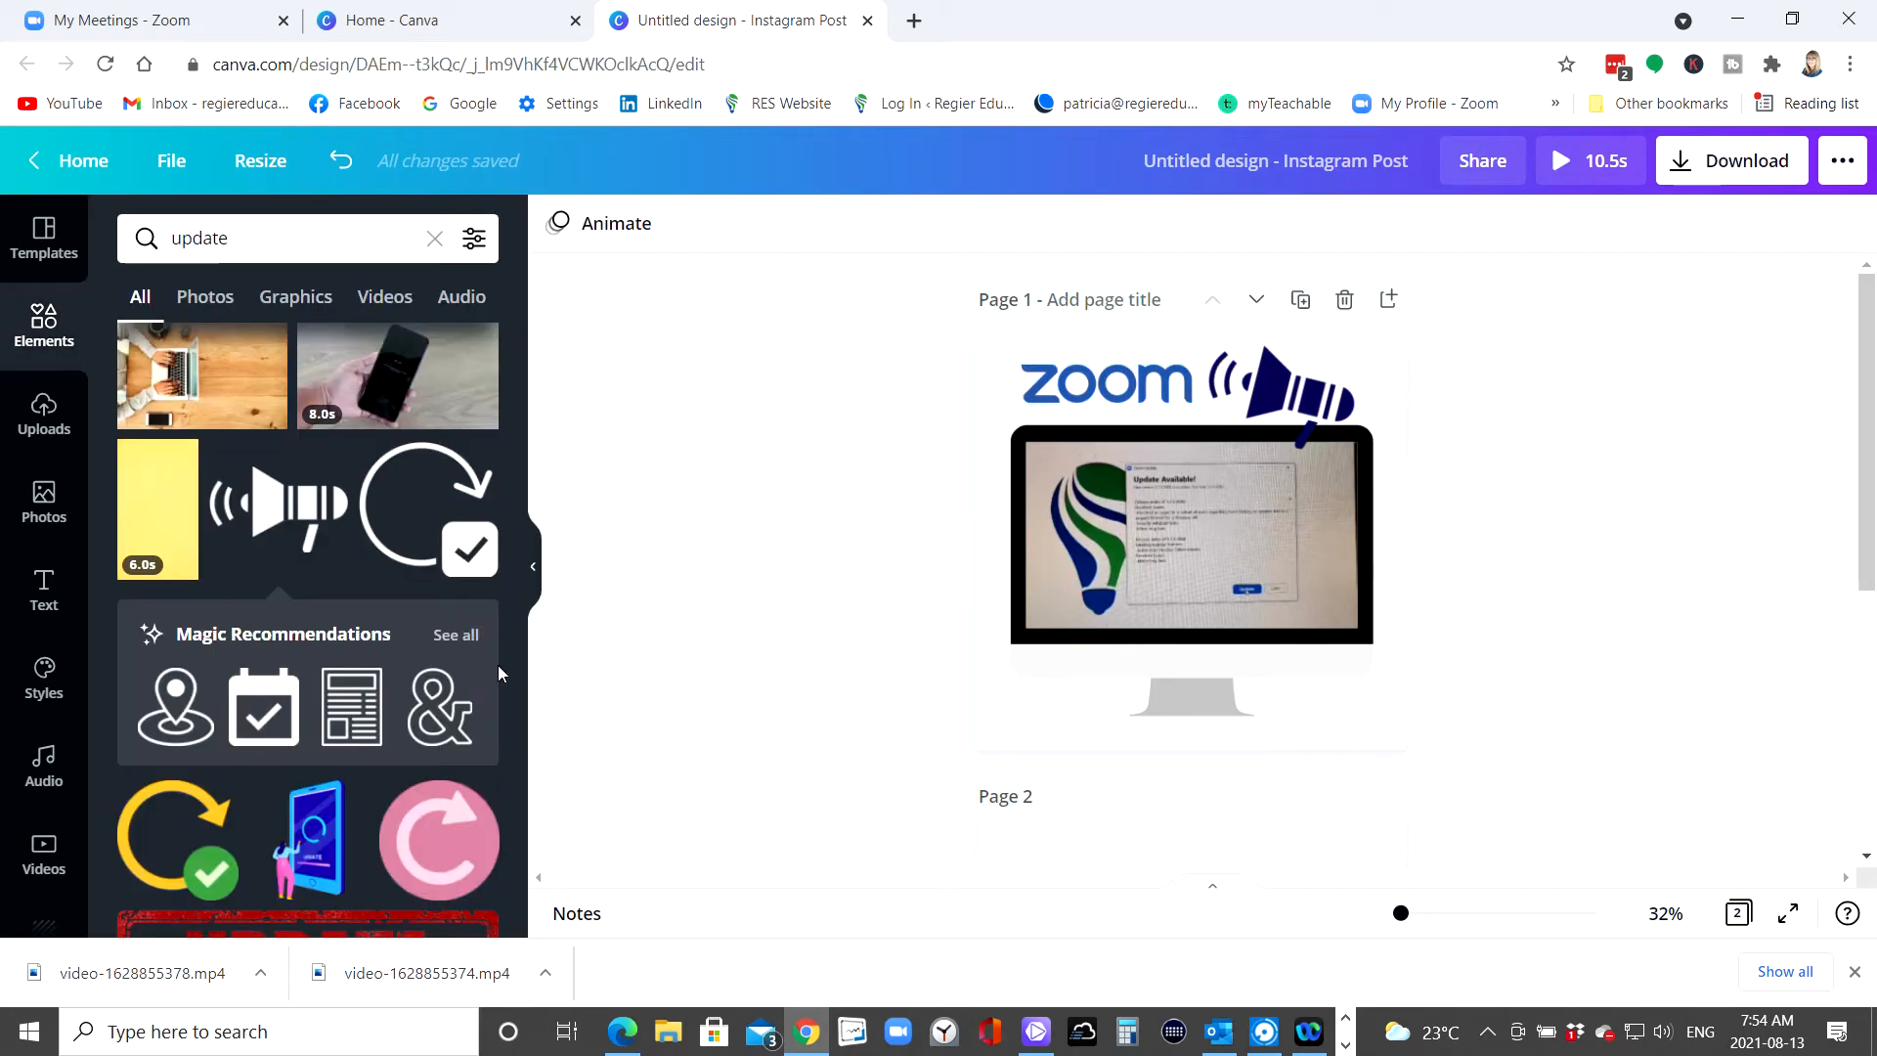
- Add the Regier Educational Services text logo to page 1 and place it at the monitor's lower right corner
scroll(44, 742, "down", 5)
left_click(44, 752)
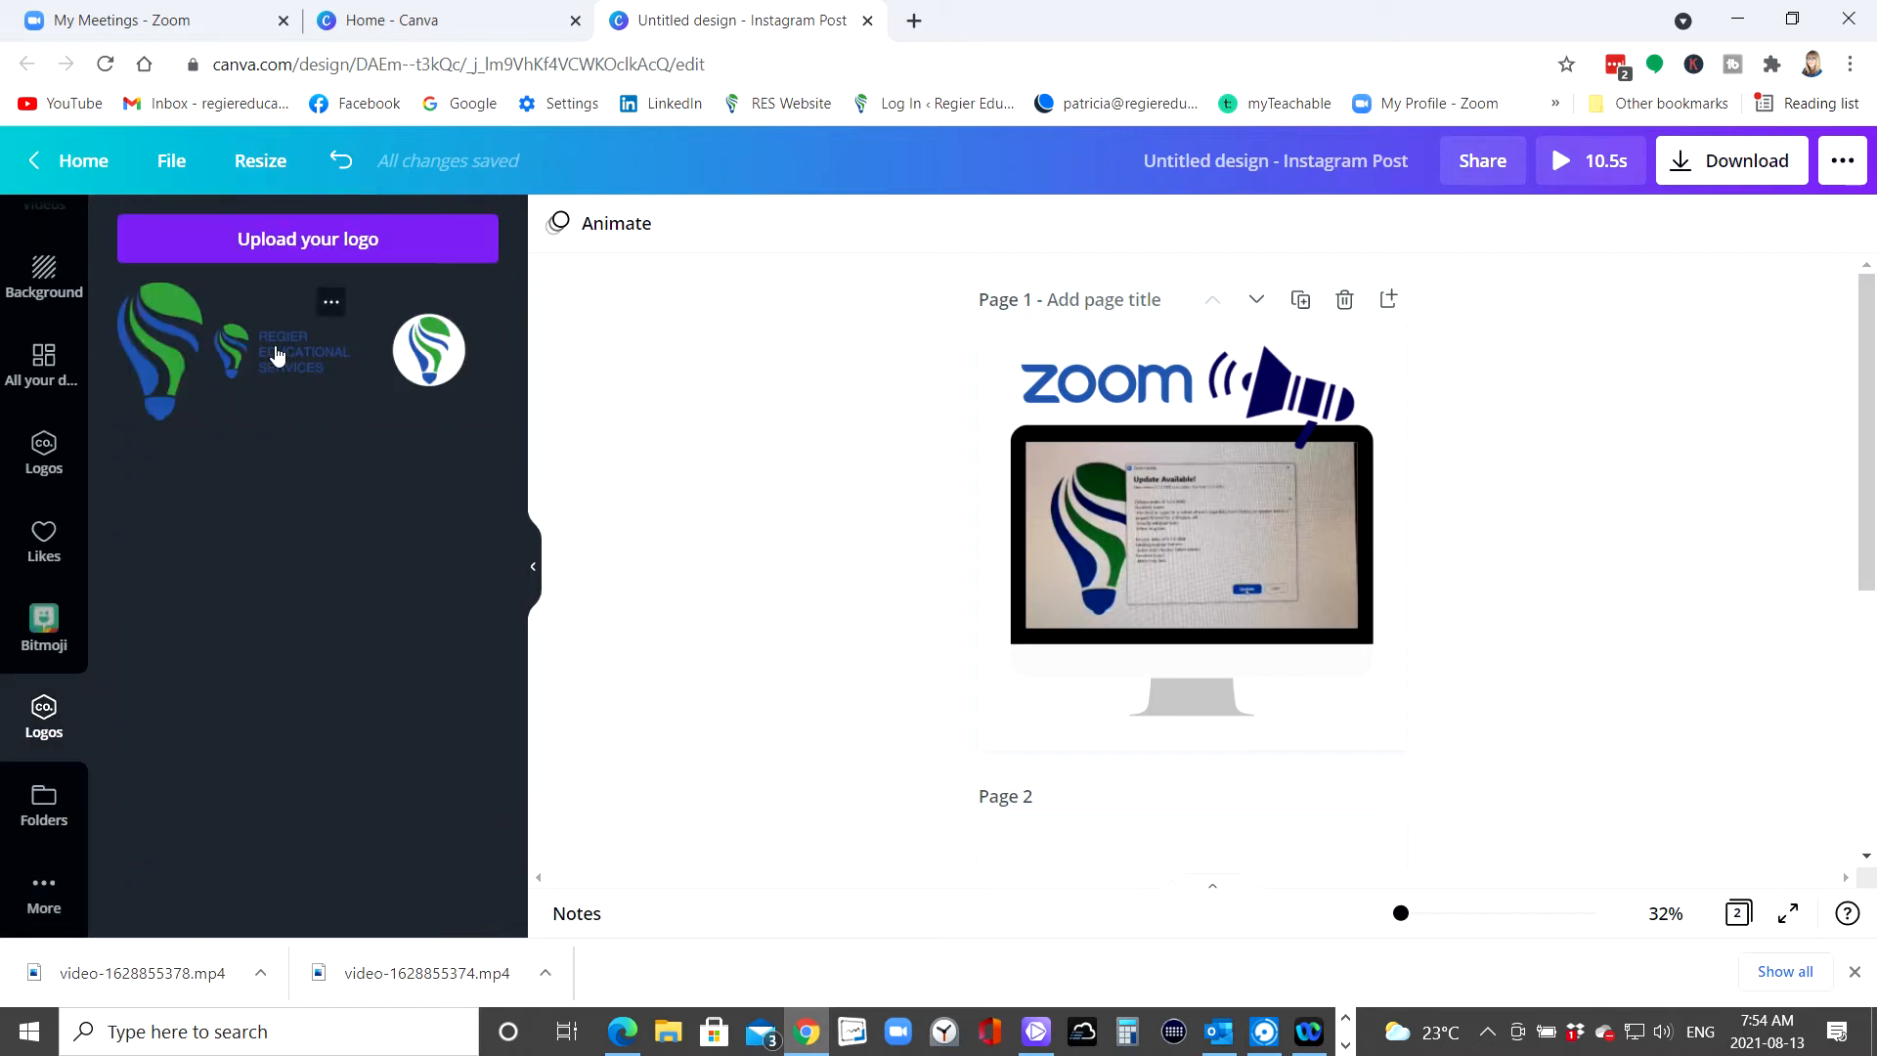
left_click(276, 354)
left_click_drag(1076, 414, 1307, 690)
- Try brand black and slate gray on the page 1 monitor stand, and settle on the default black
left_click(1195, 704)
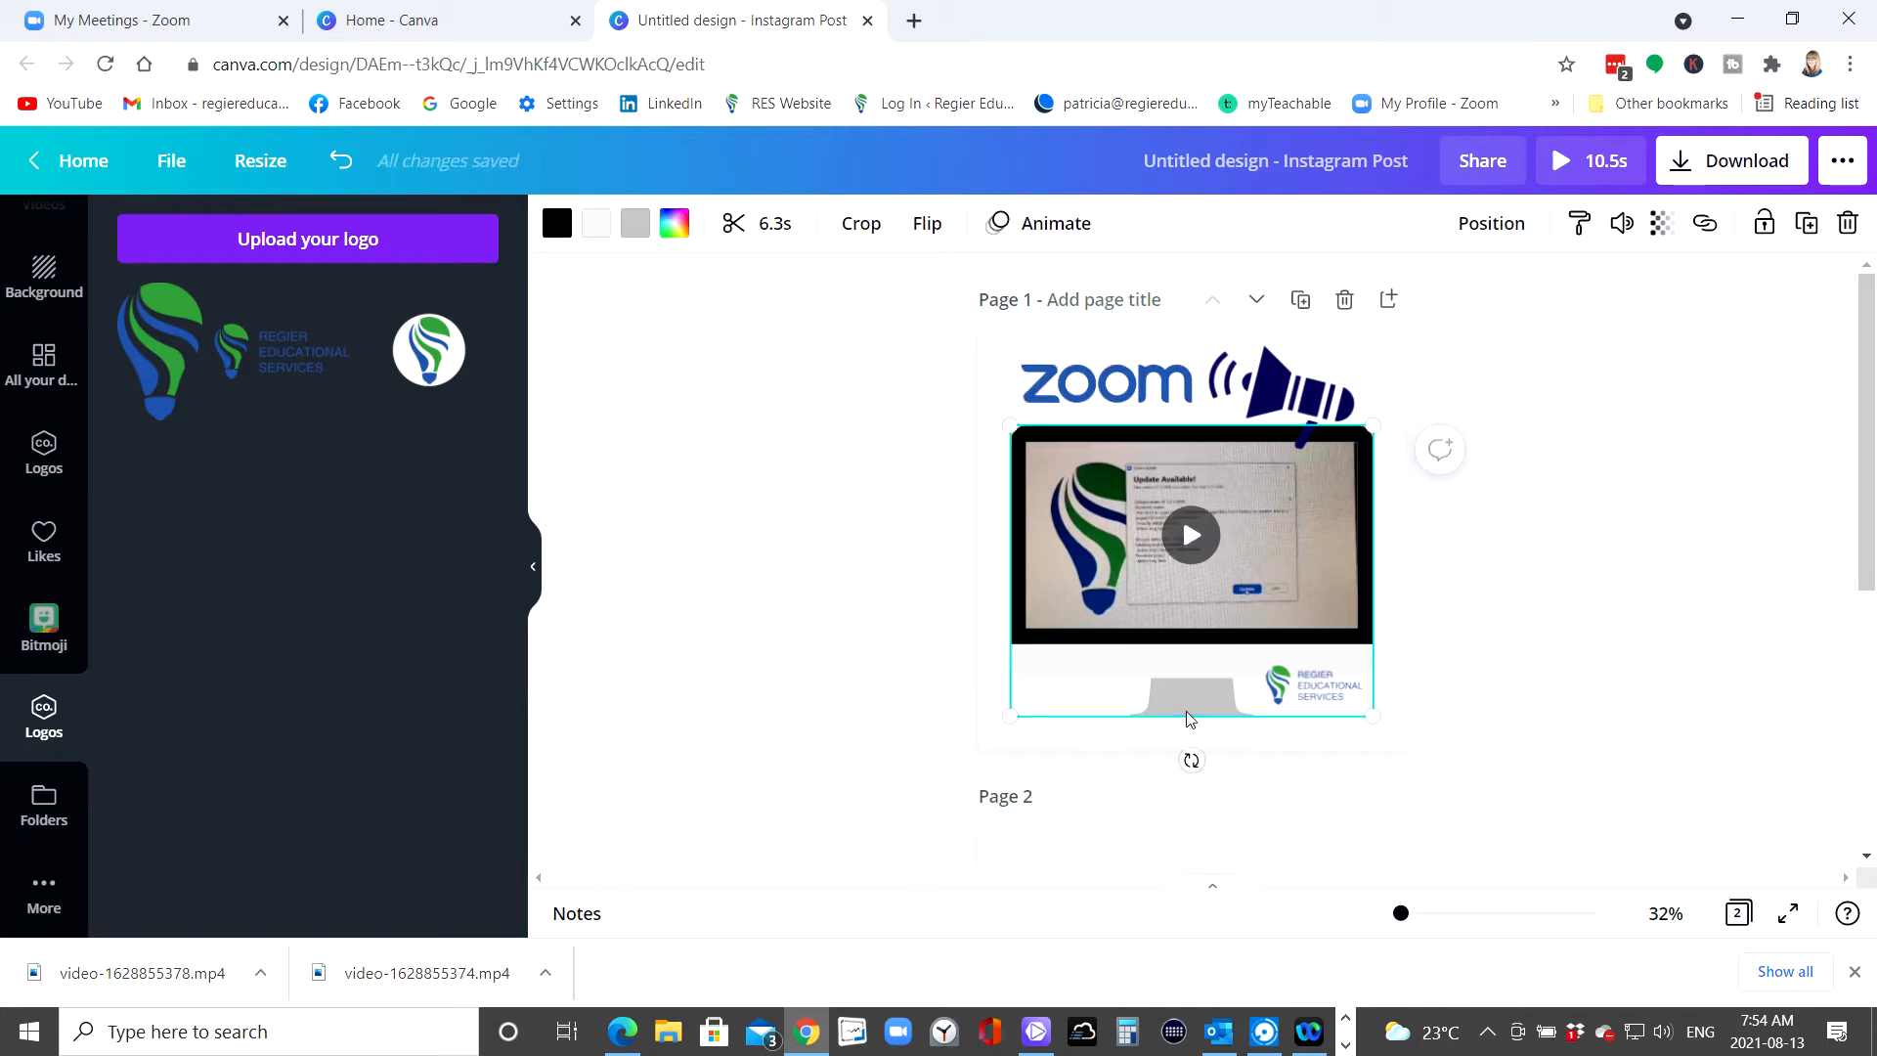
left_click(643, 226)
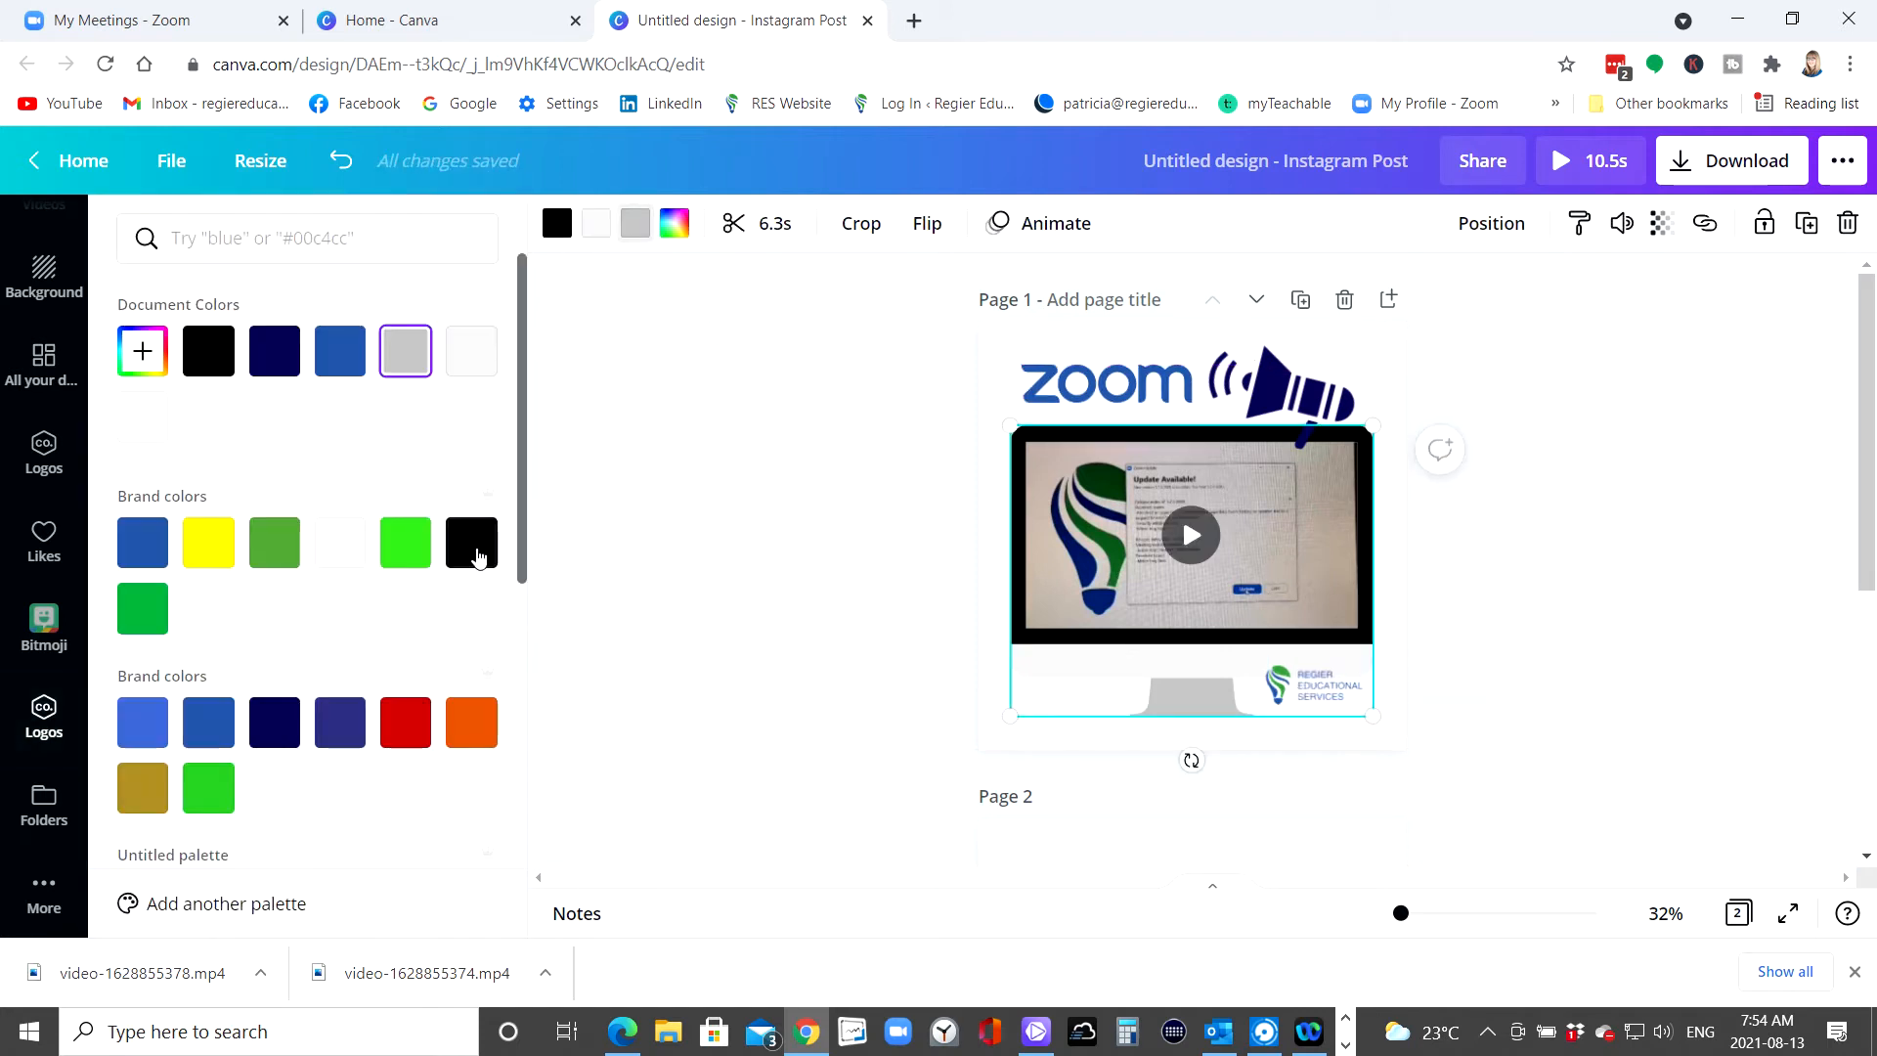
left_click(473, 545)
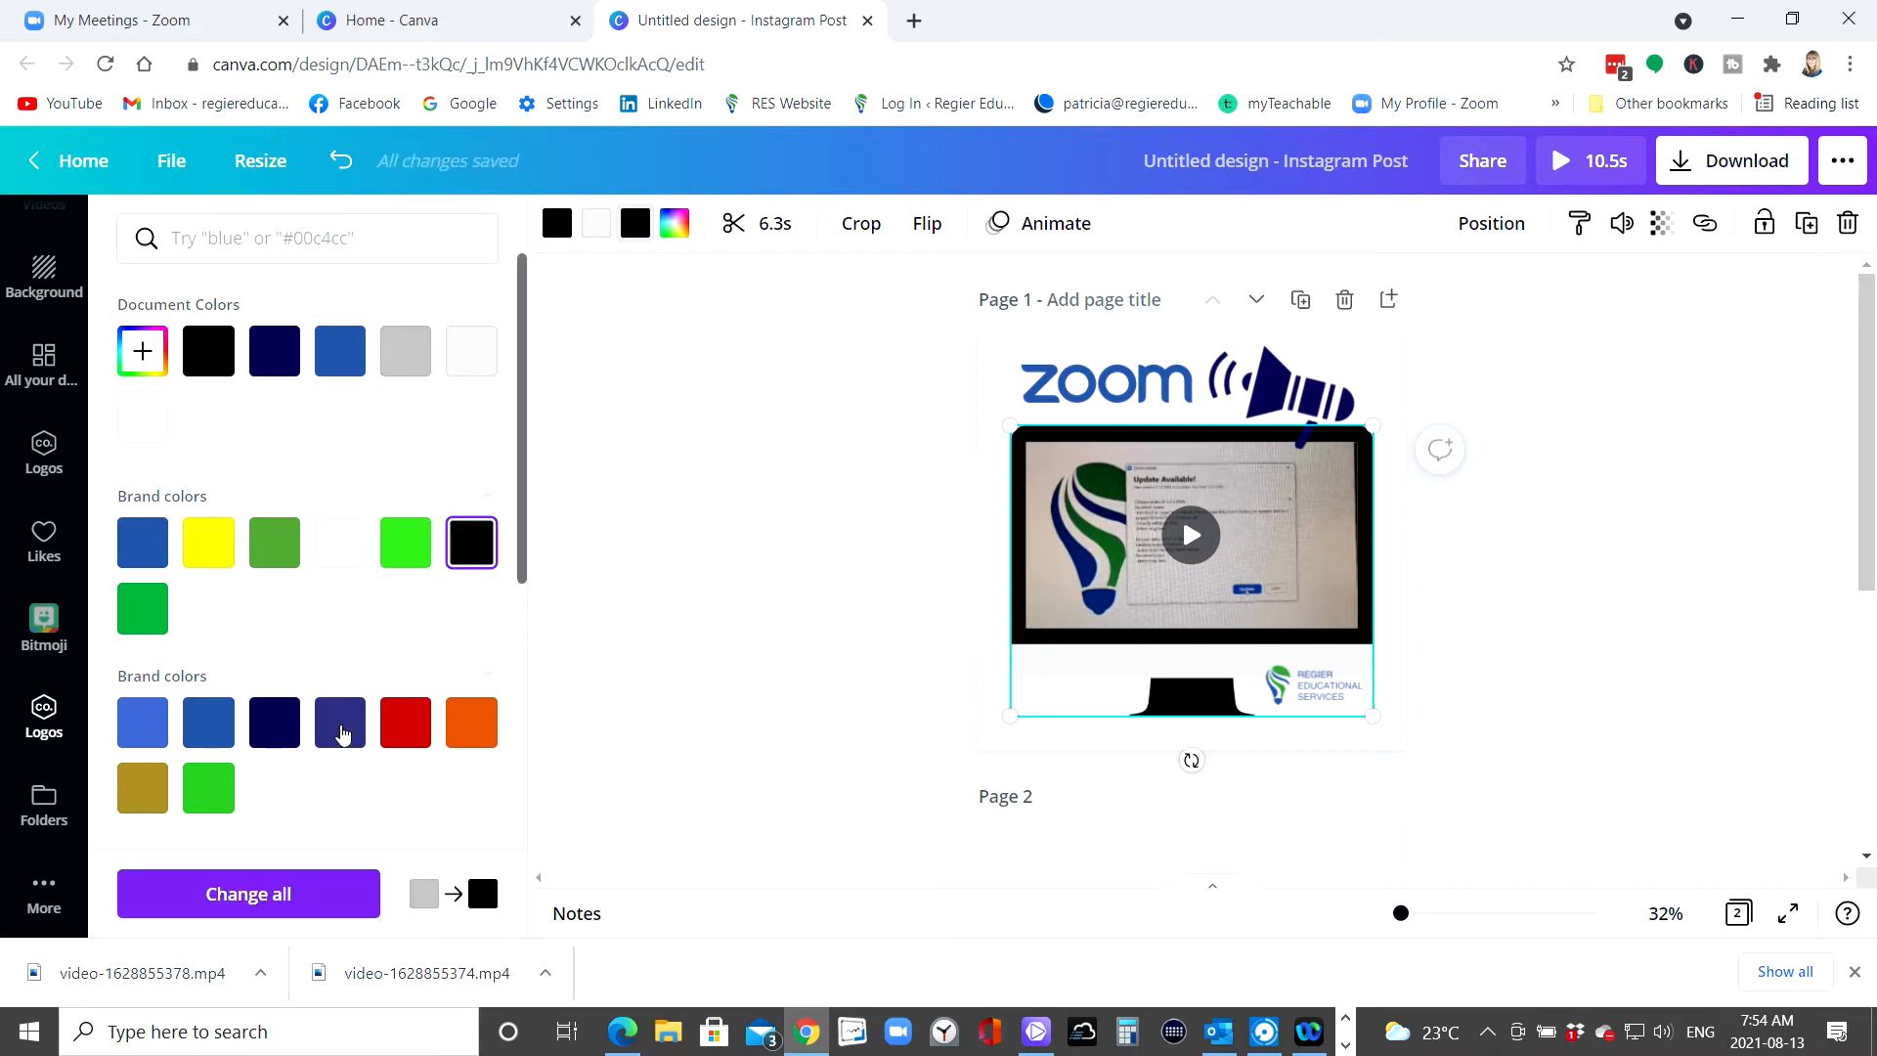
scroll(352, 754, "down", 3)
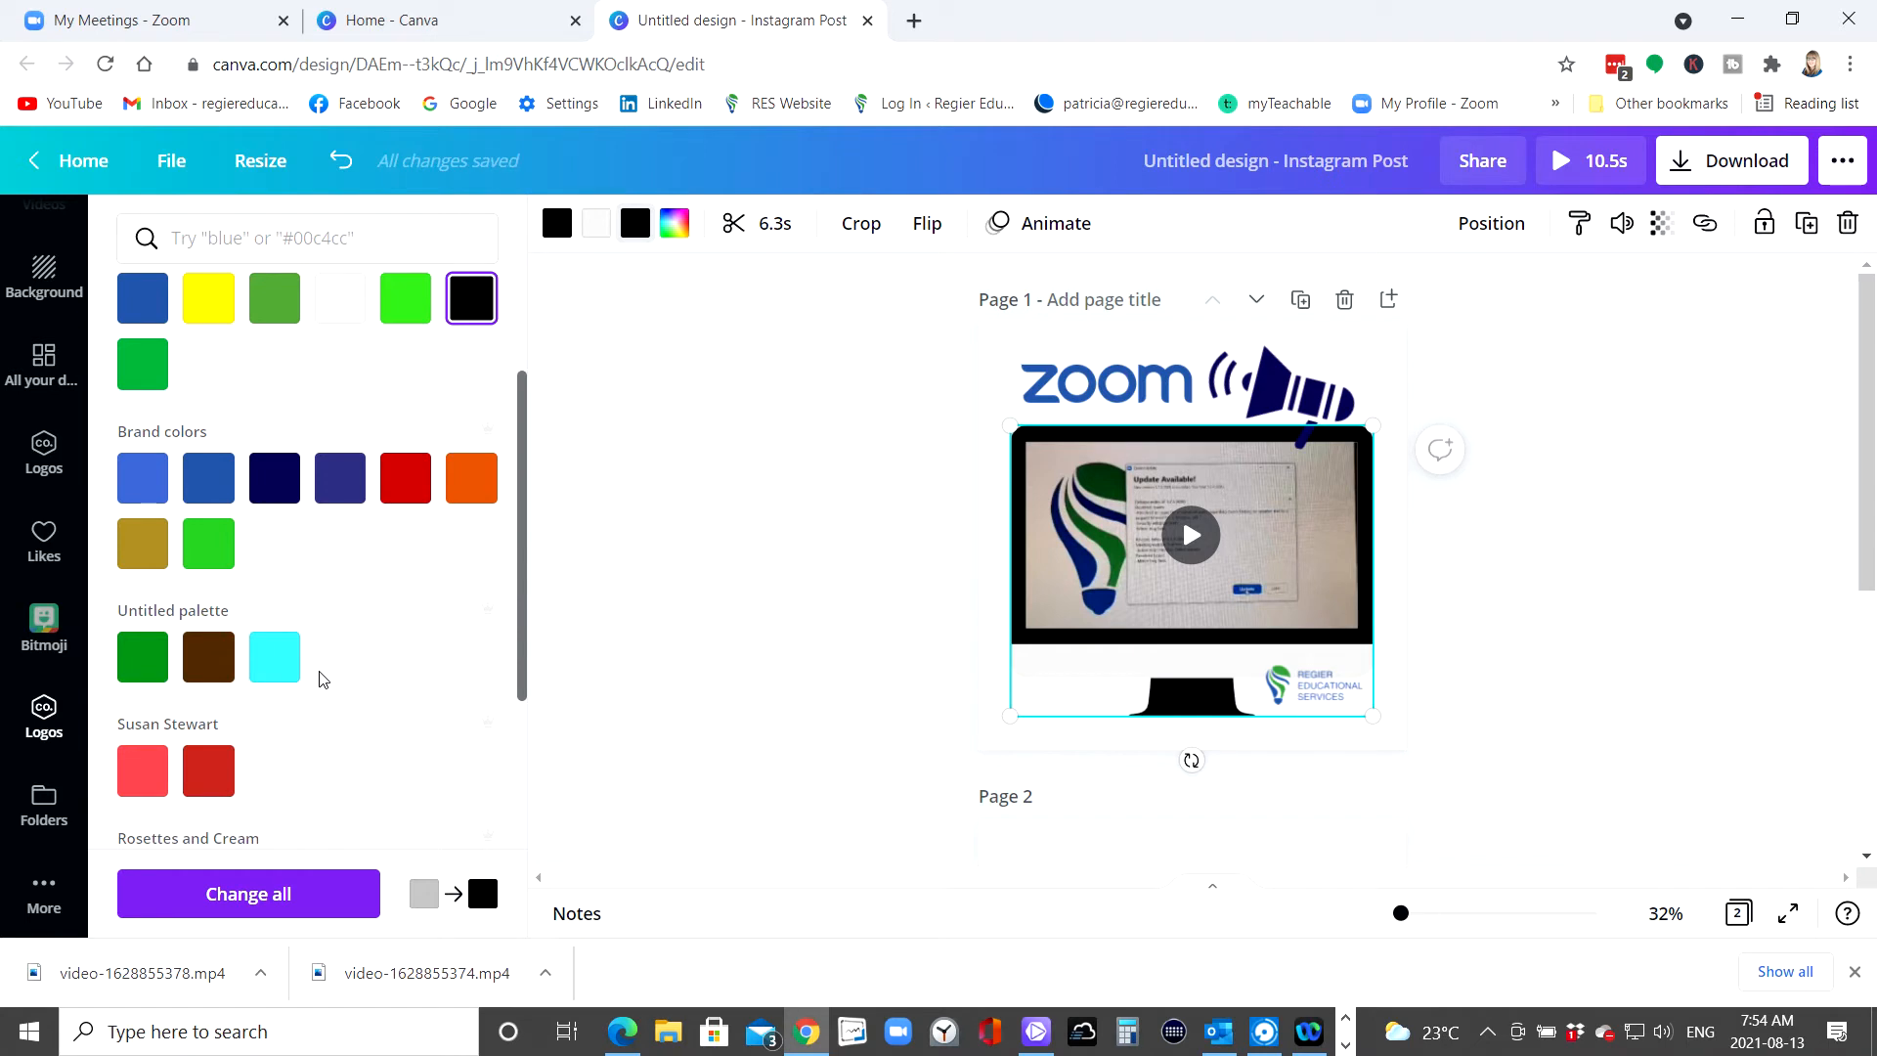
scroll(323, 679, "down", 3)
left_click(471, 642)
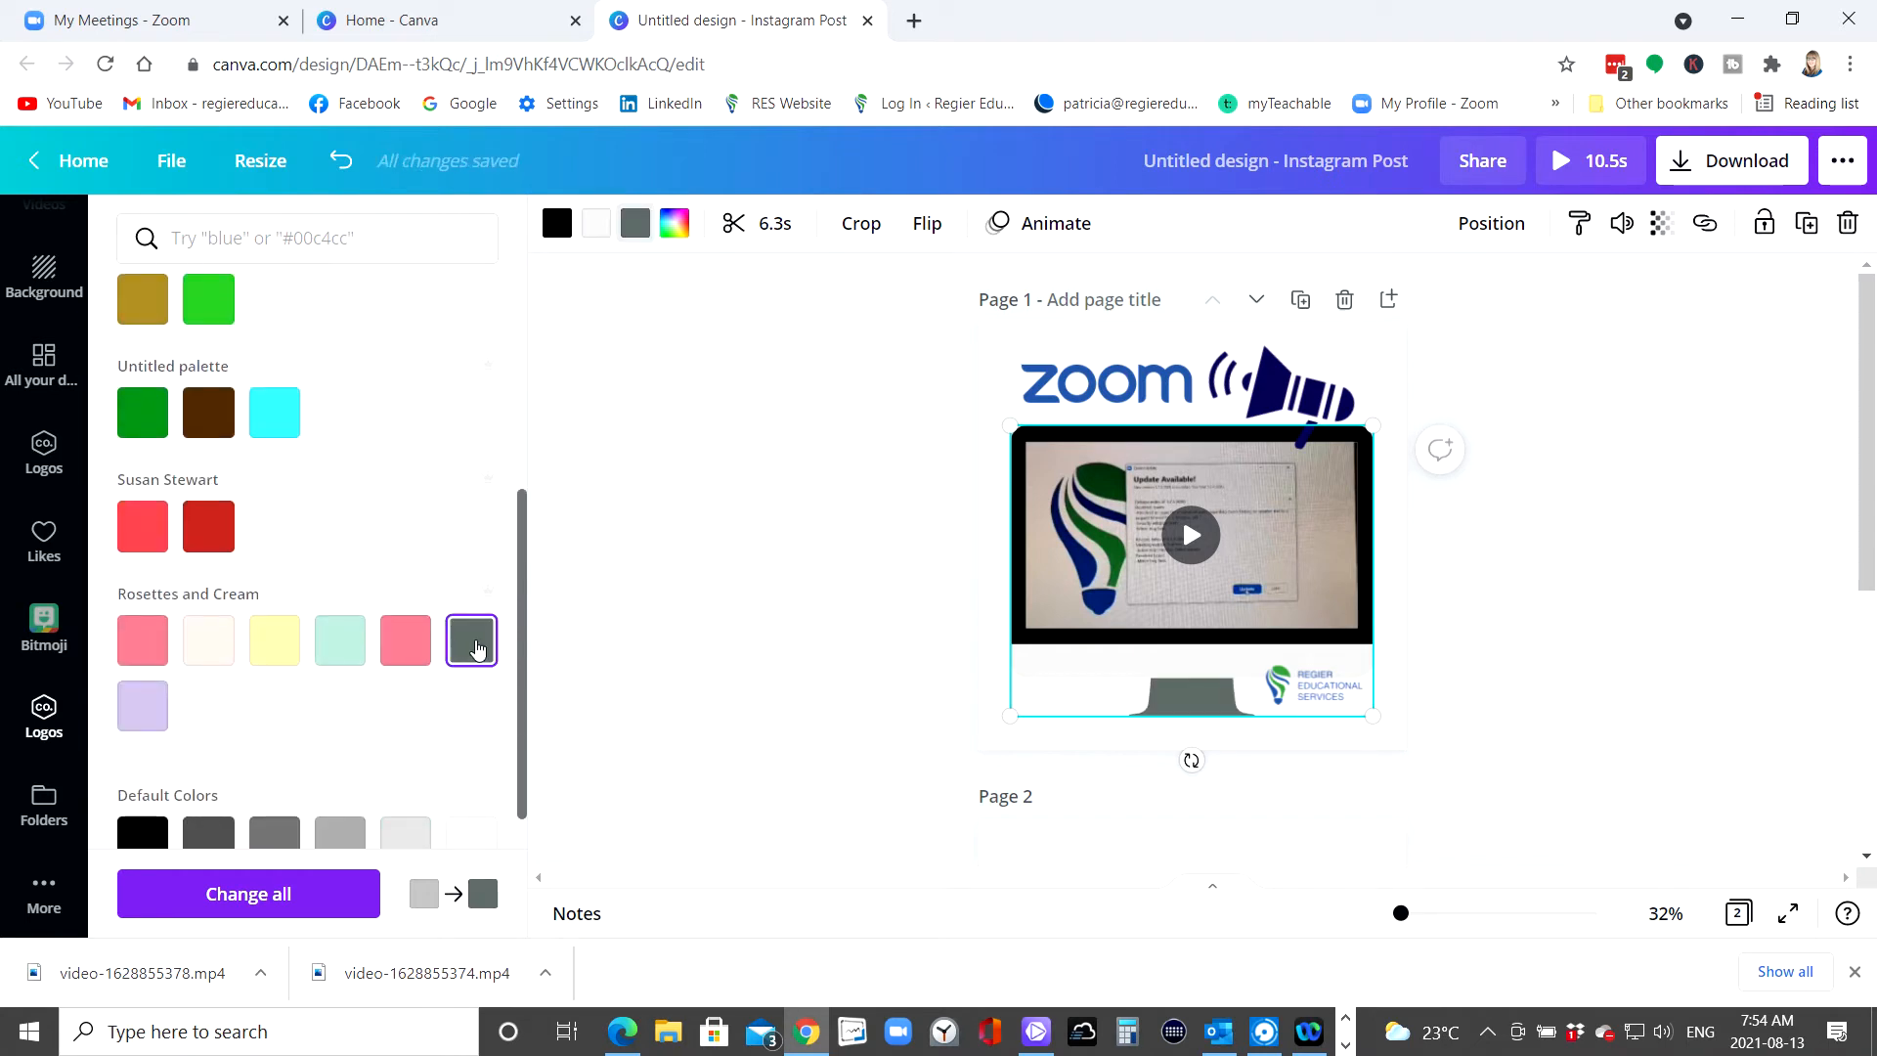
left_click(144, 832)
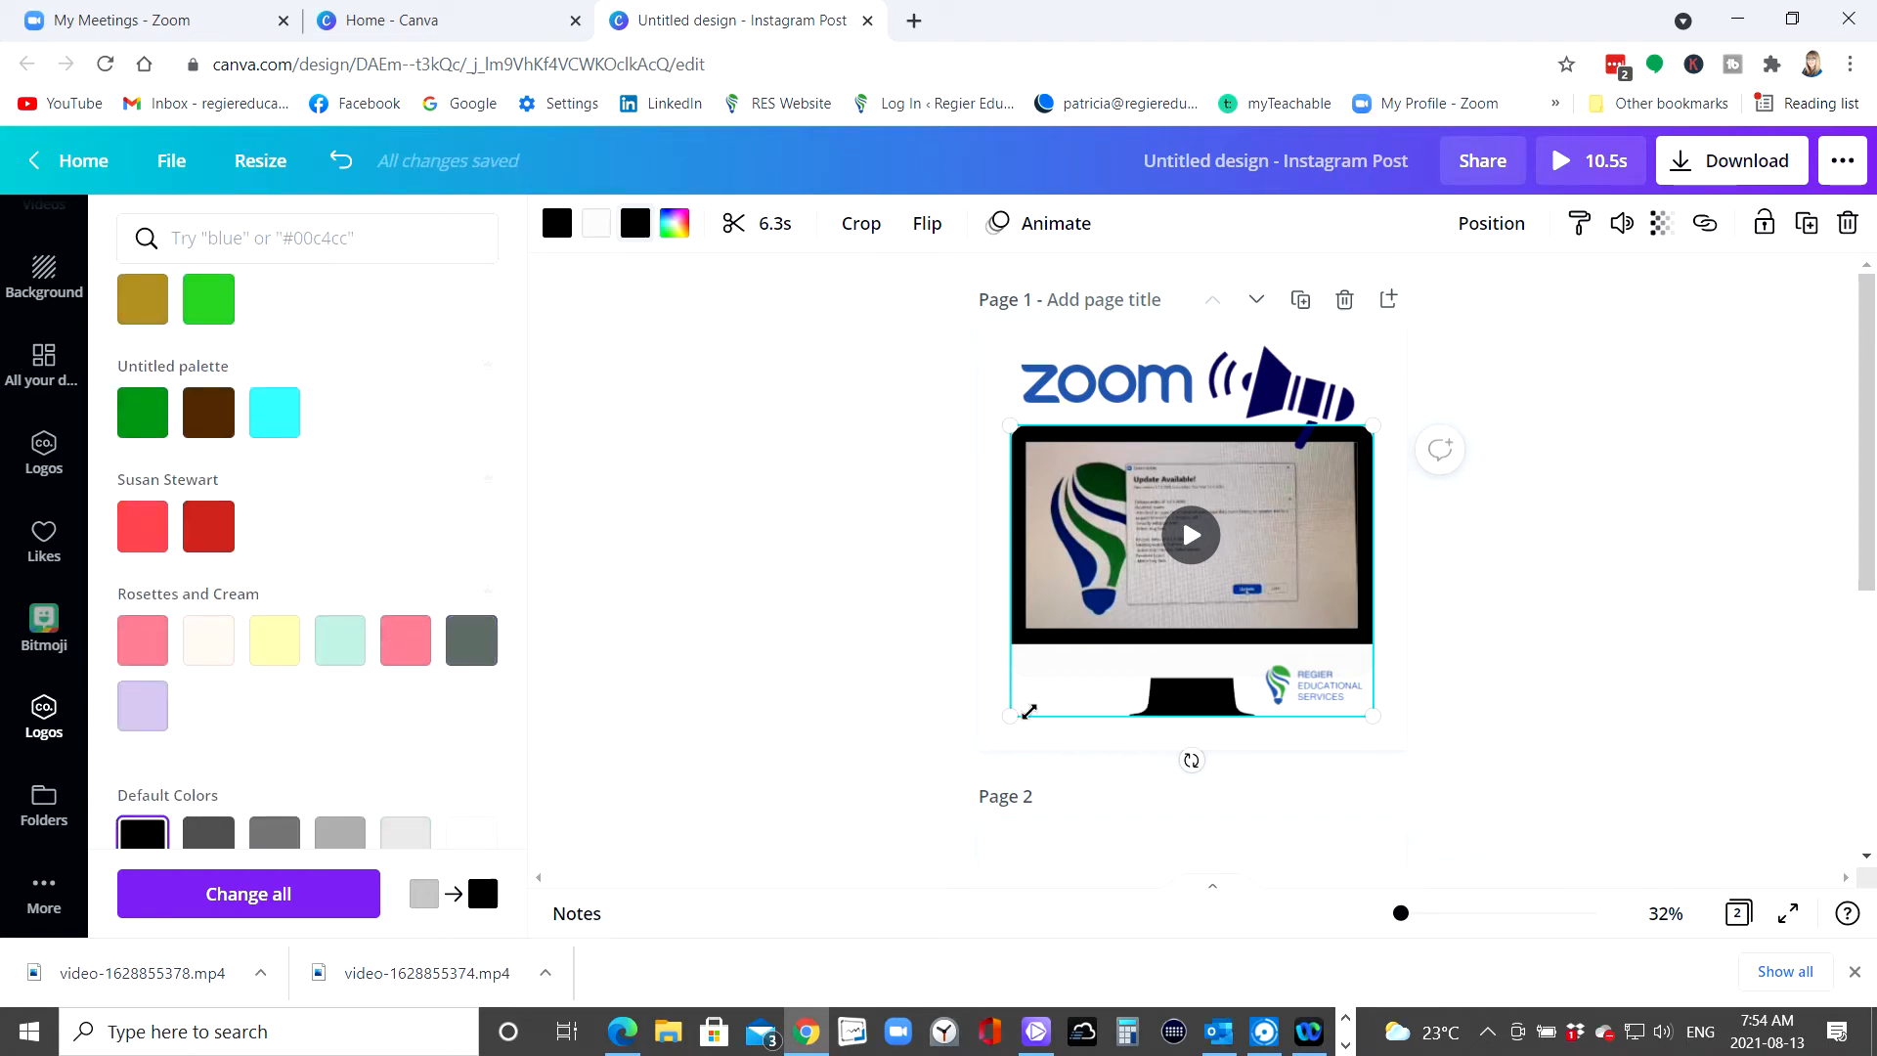
- Recolor the strip below the monitor's screen on page 1 with the default dark gray
left_click(208, 832)
left_click(819, 666)
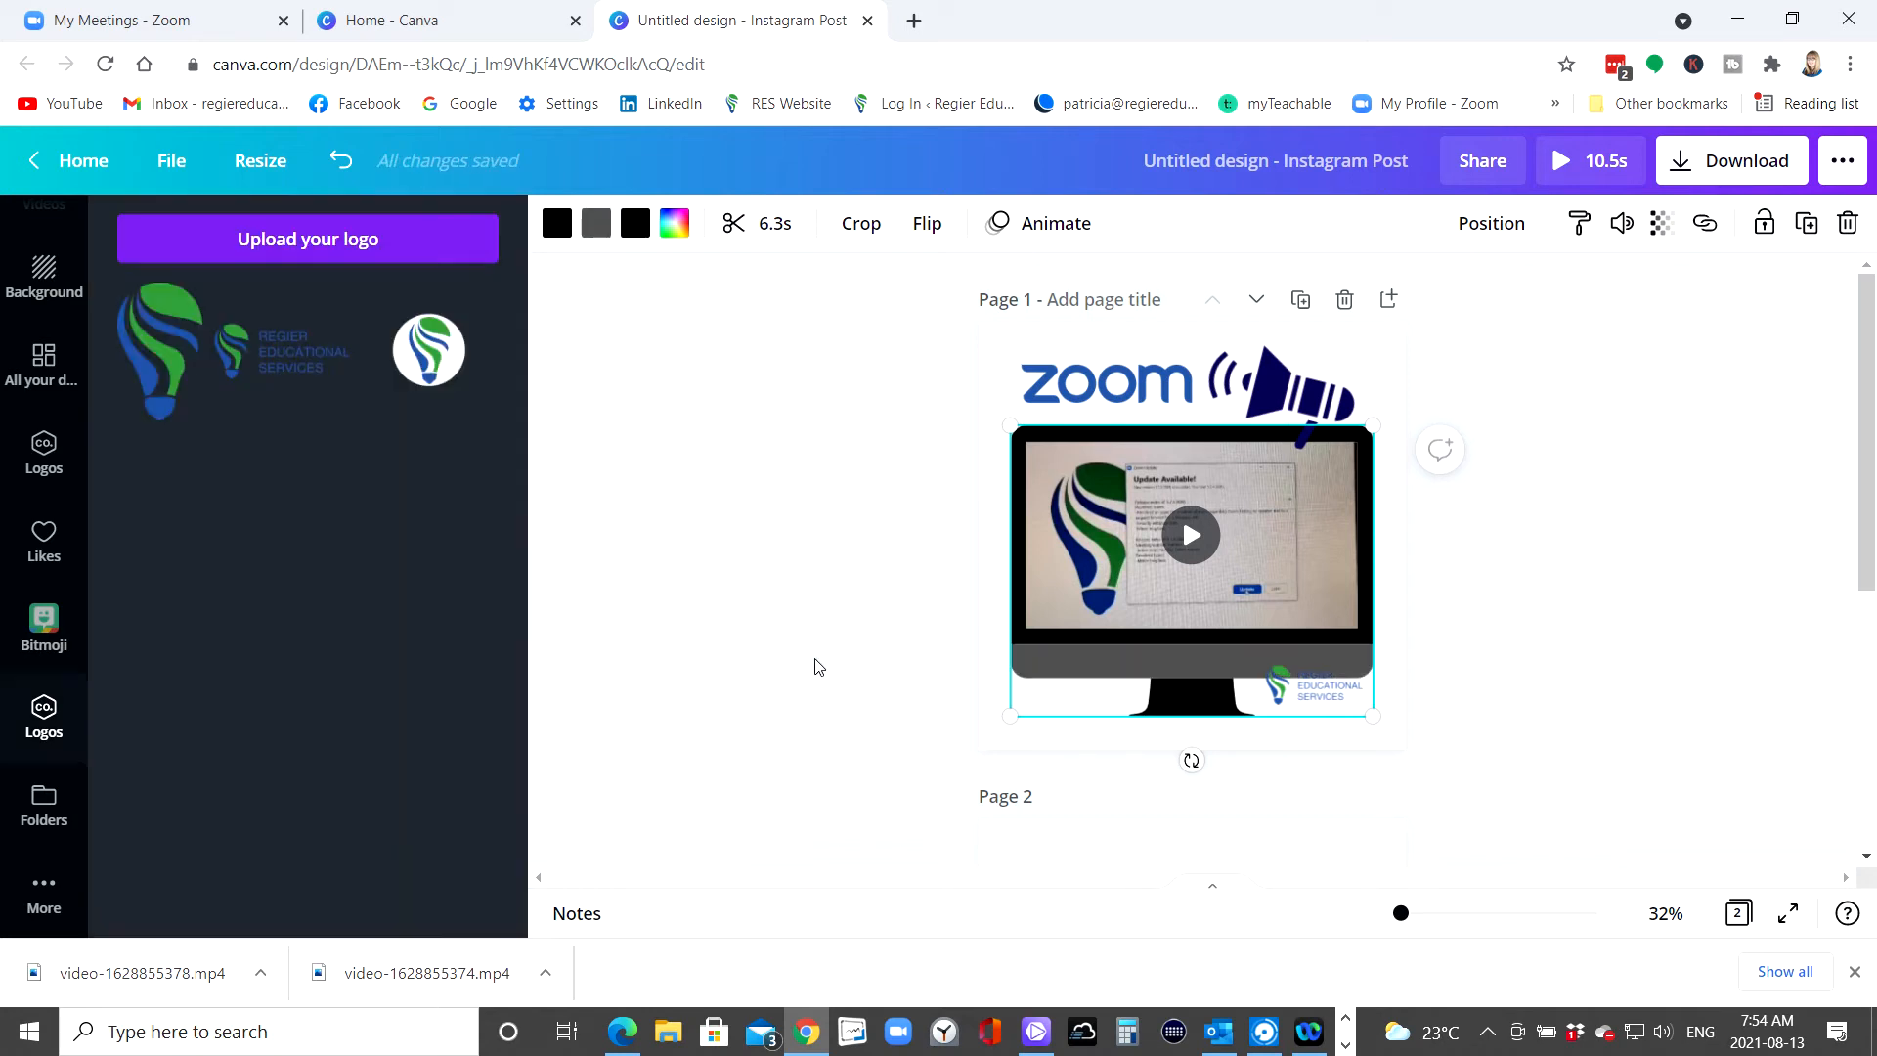
left_click(890, 731)
- Move the Regier logo just below the page 1 monitor's right corner and recolor the strip below the screen brand blue
left_click_drag(1303, 704, 1320, 726)
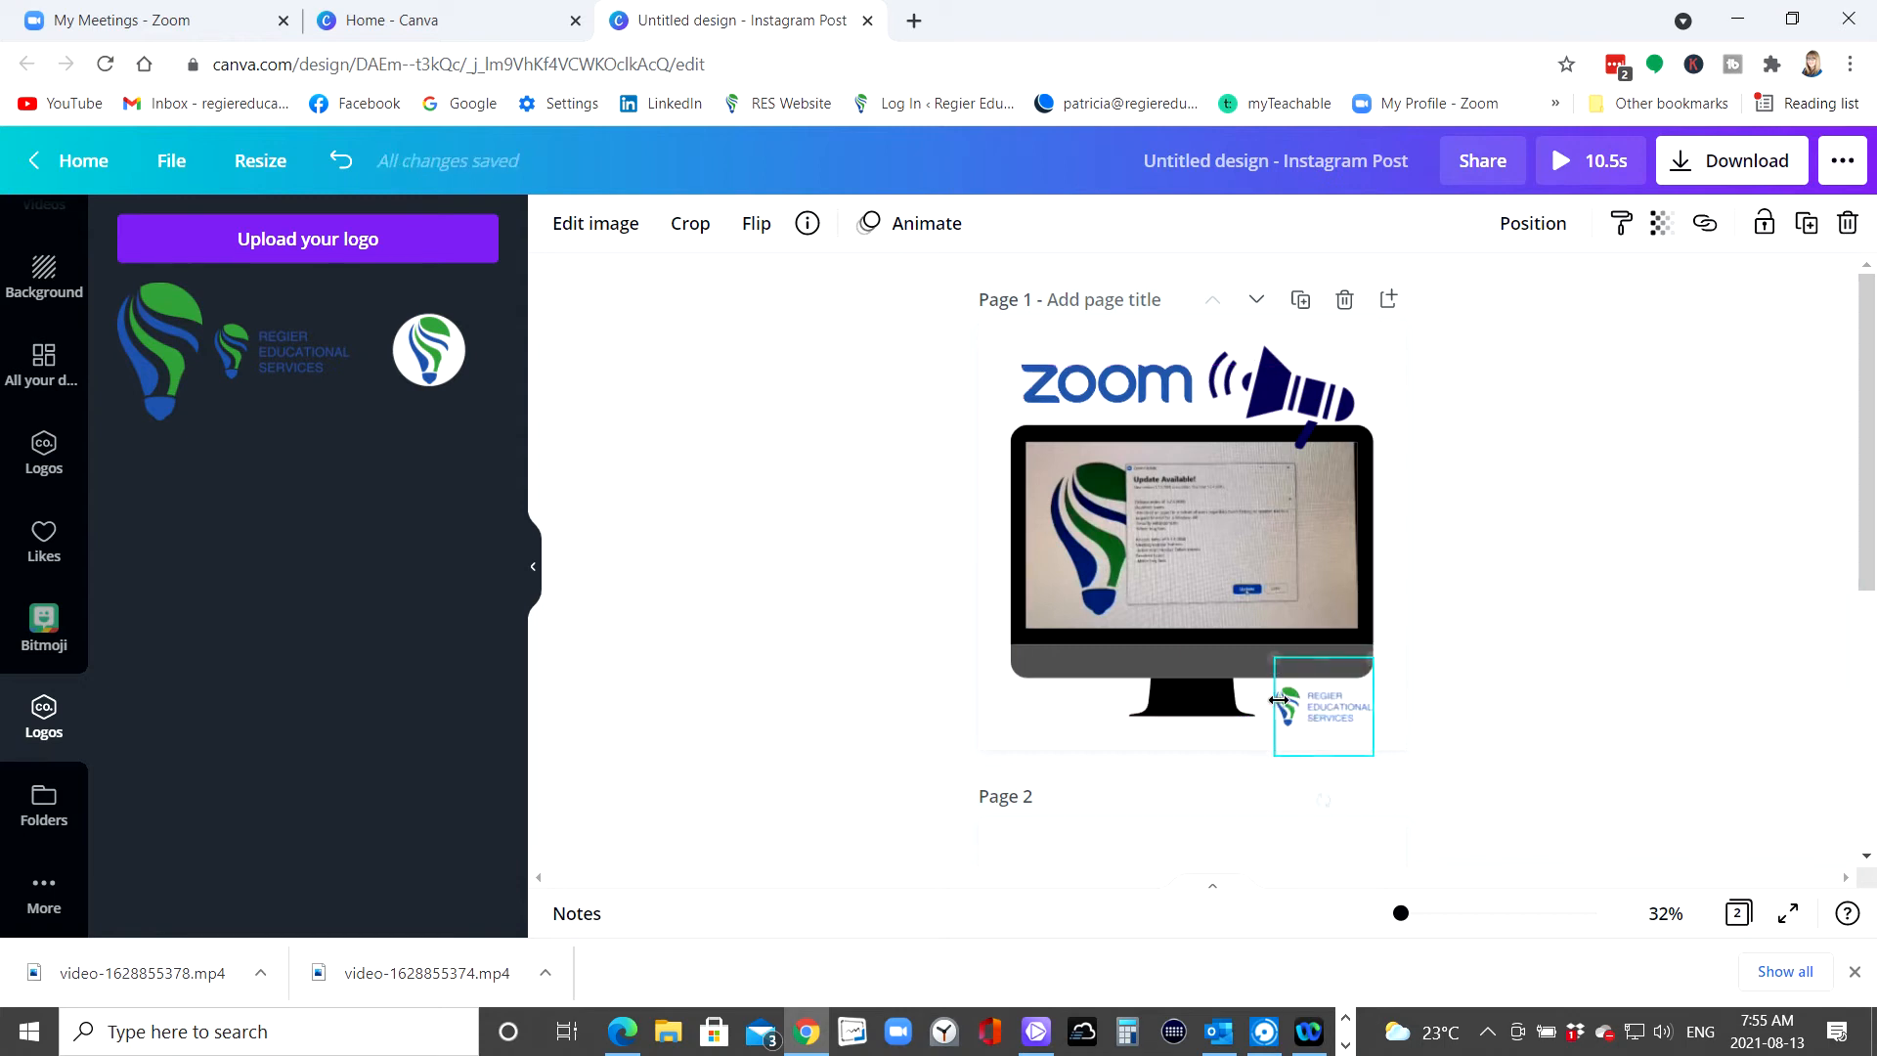
left_click(1197, 673)
left_click(593, 233)
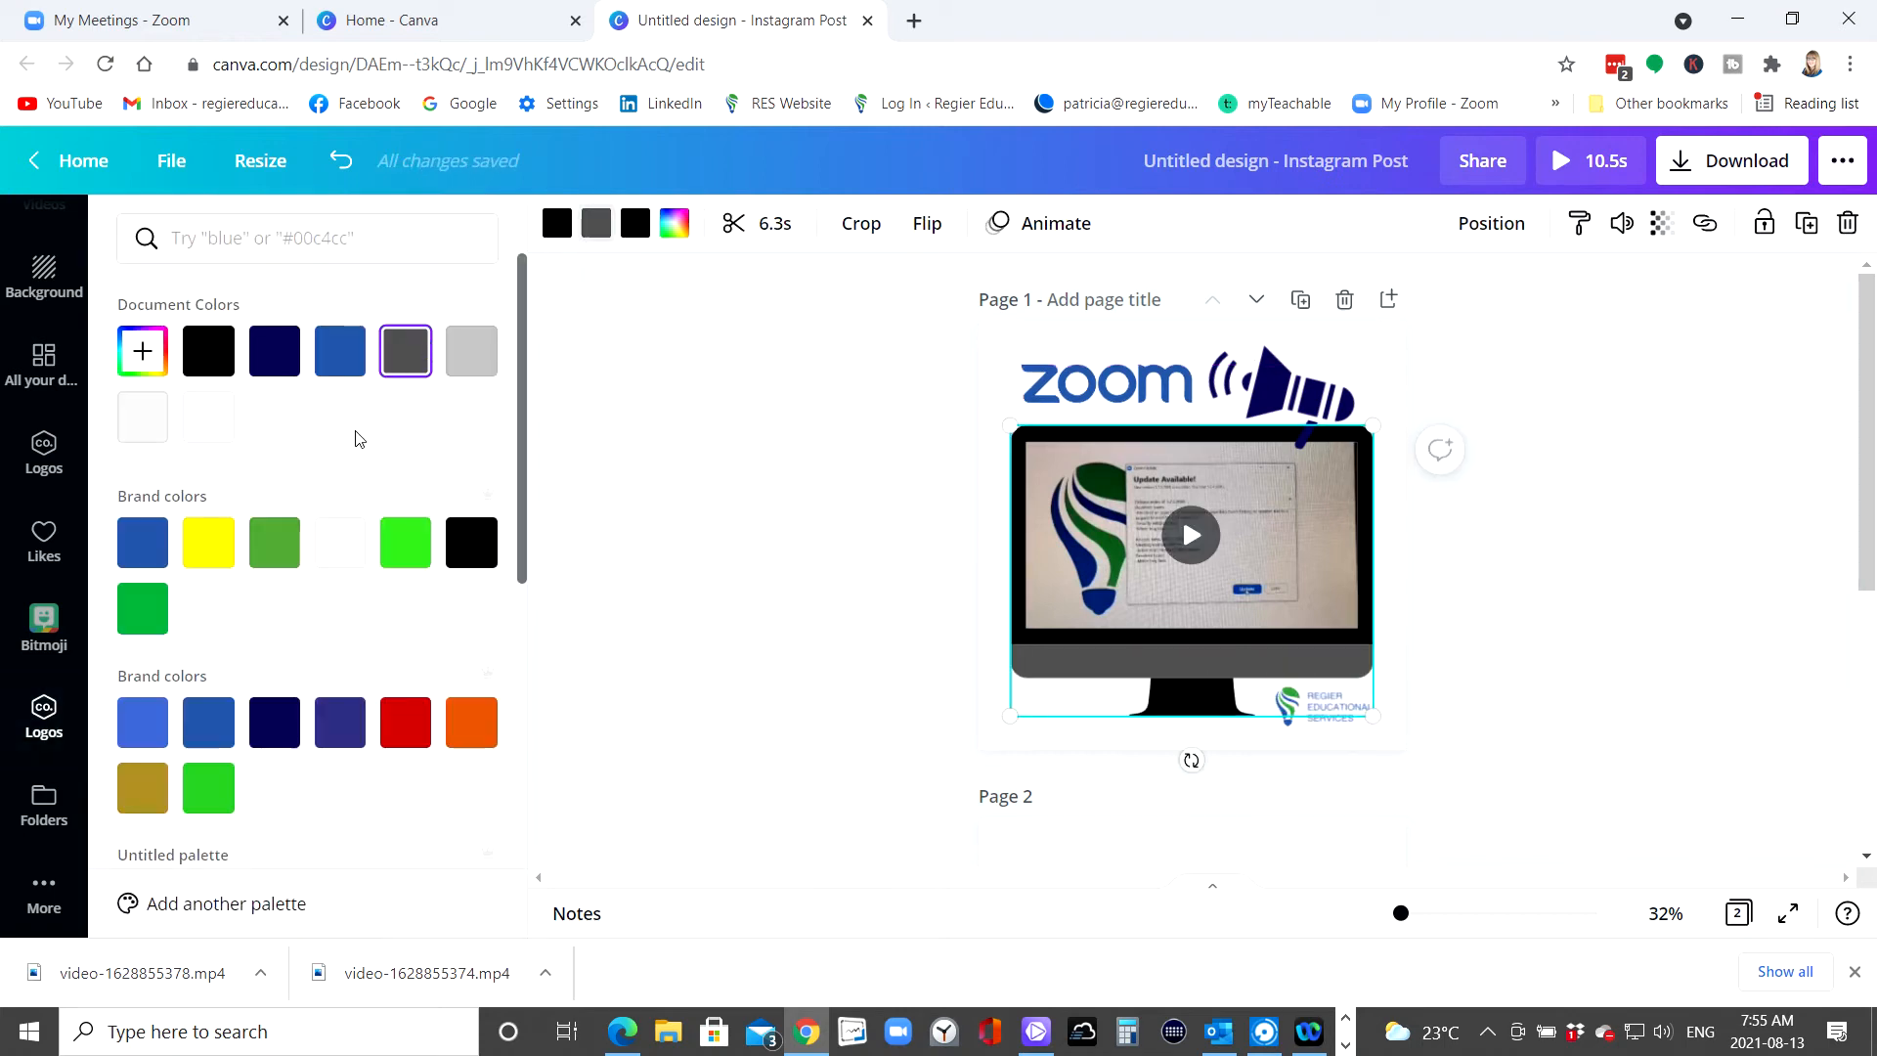
left_click(125, 536)
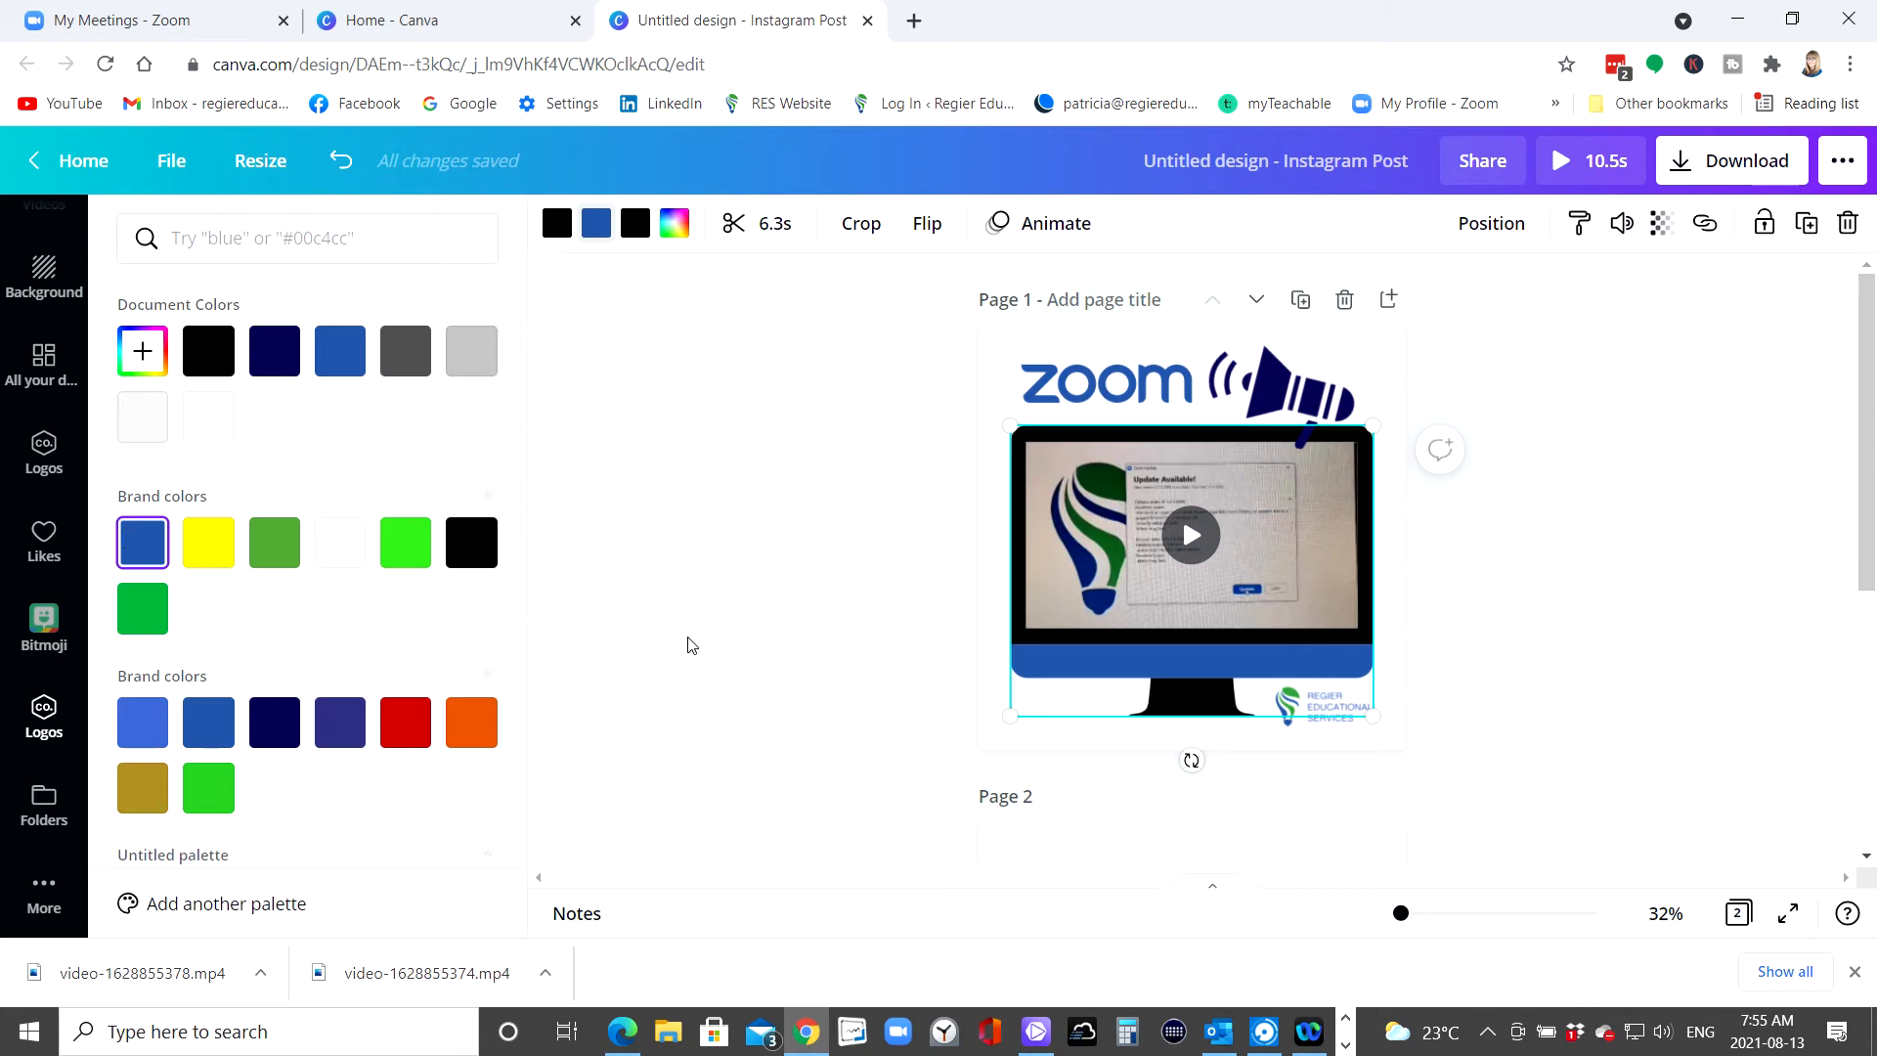
left_click(709, 665)
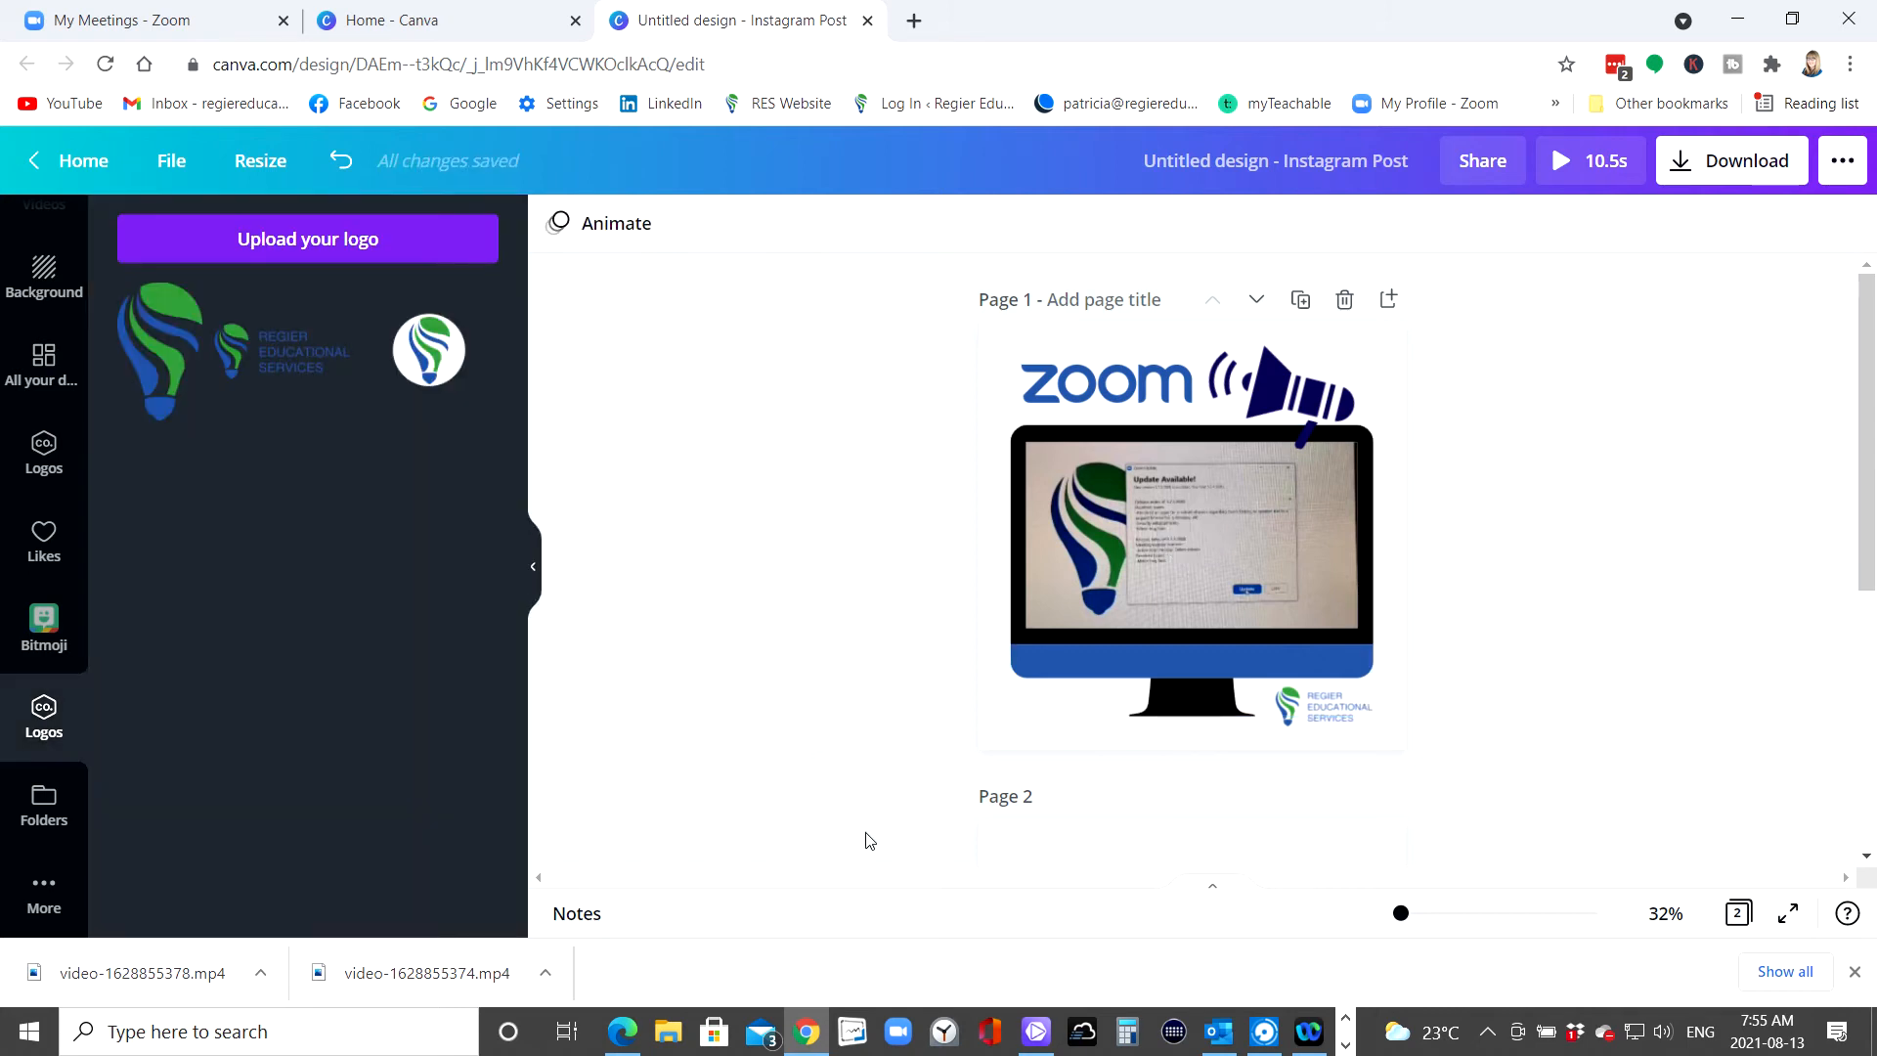
- Recolor the page 2 monitor with a black stand and a brand blue strip below the screen
left_click(1027, 837)
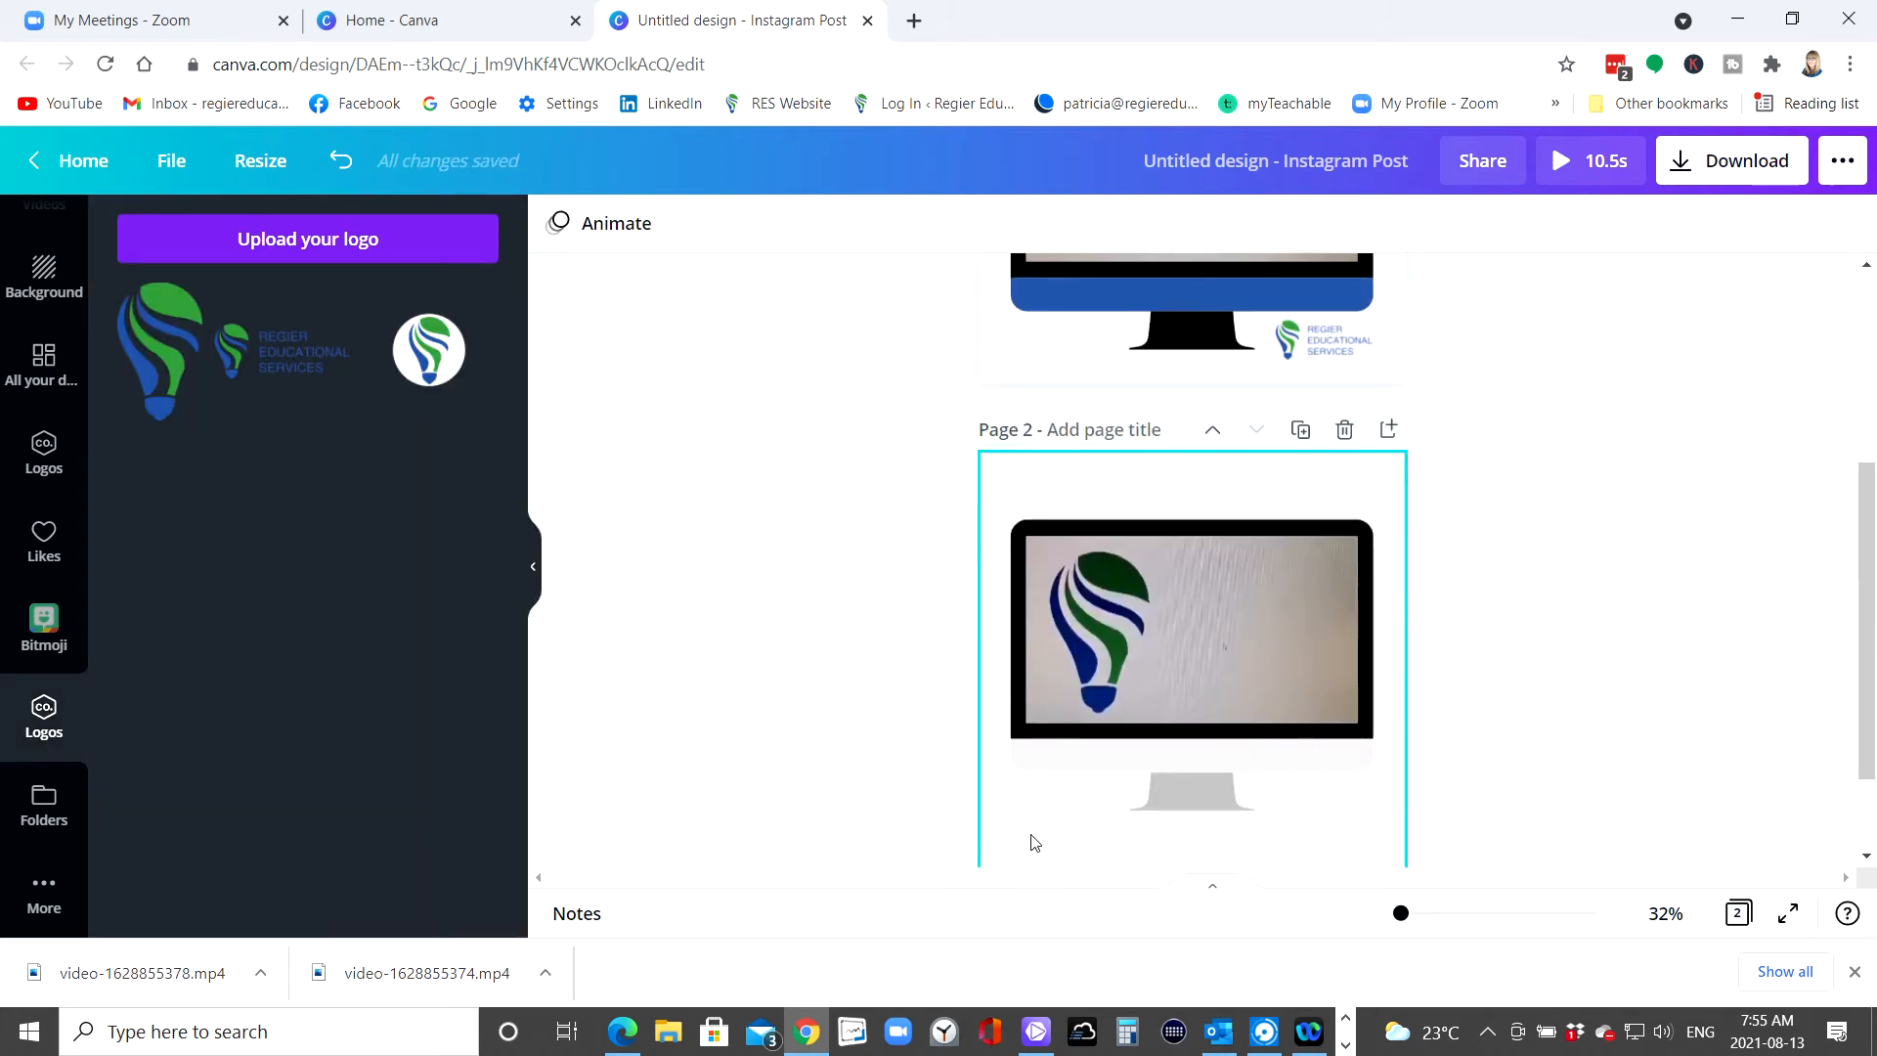
left_click(1253, 758)
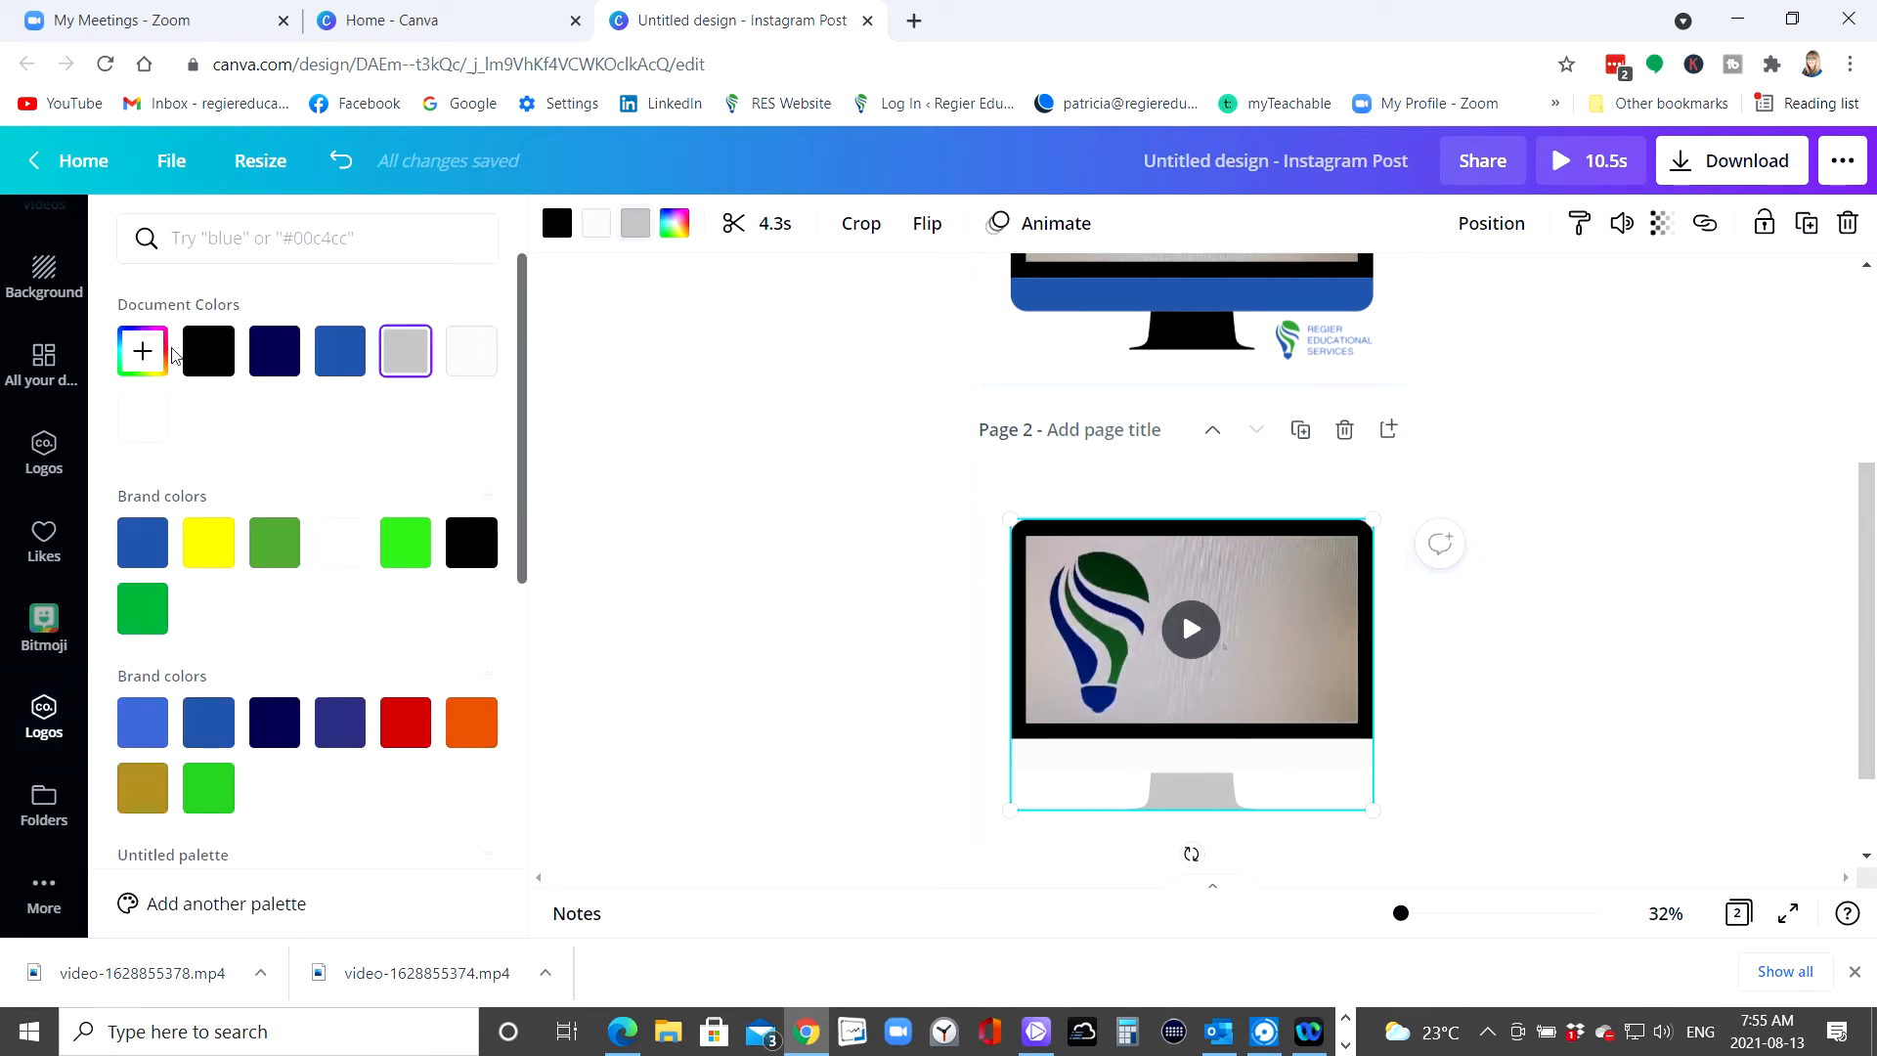
left_click(208, 350)
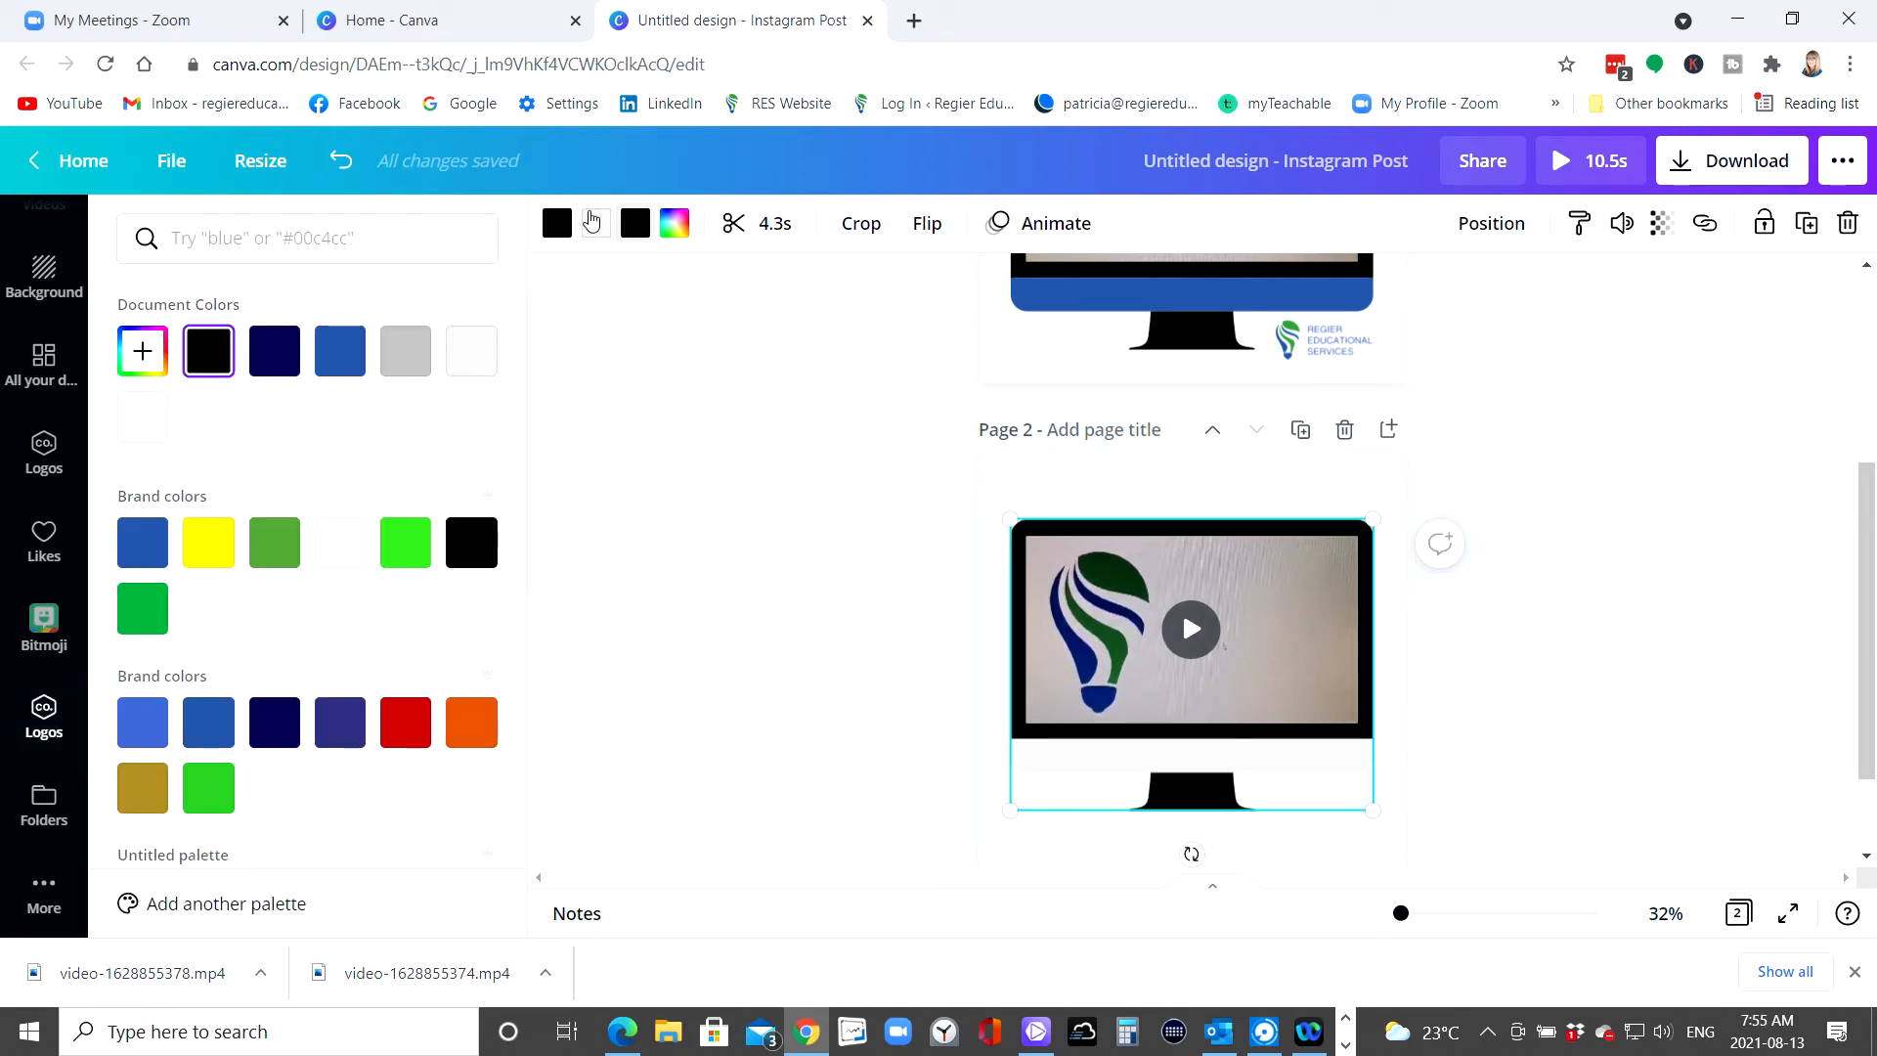
left_click(143, 541)
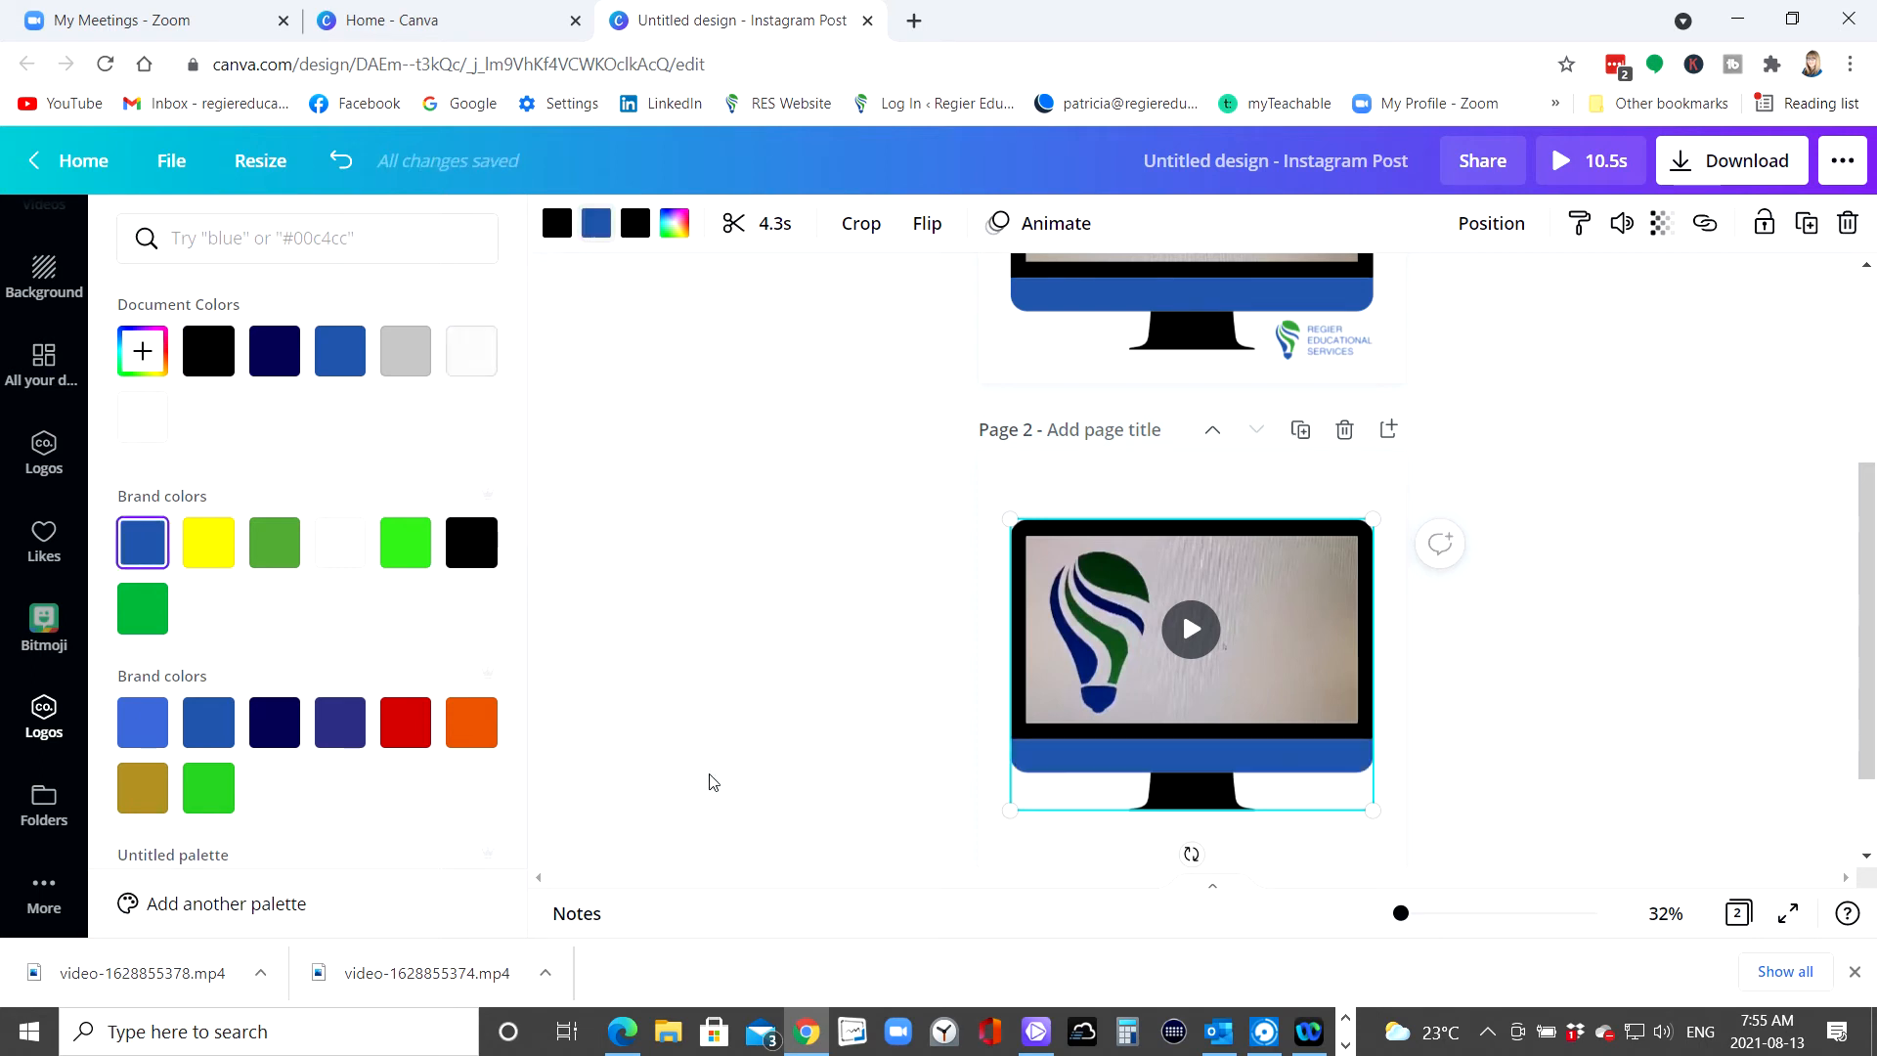
left_click(930, 705)
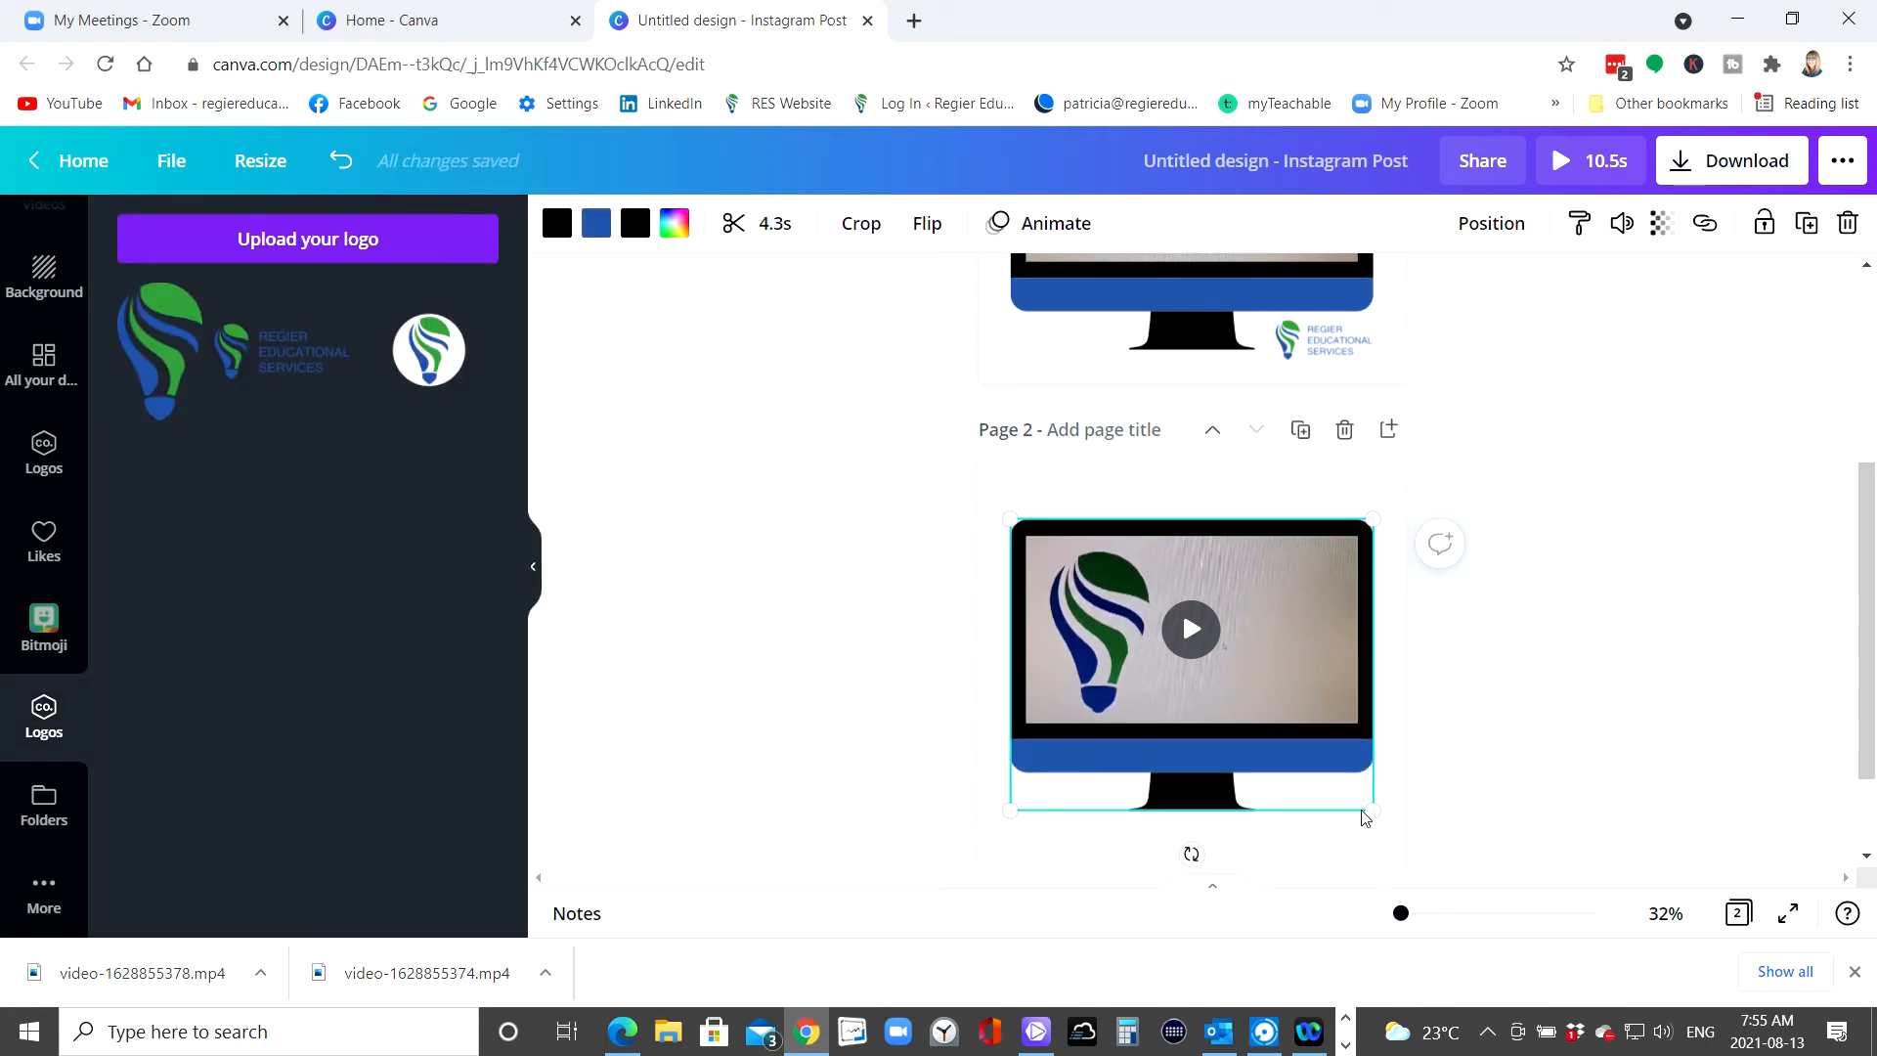
- Move the page 2 monitor down to make room for graphics above it
left_click_drag(1369, 811, 1361, 818)
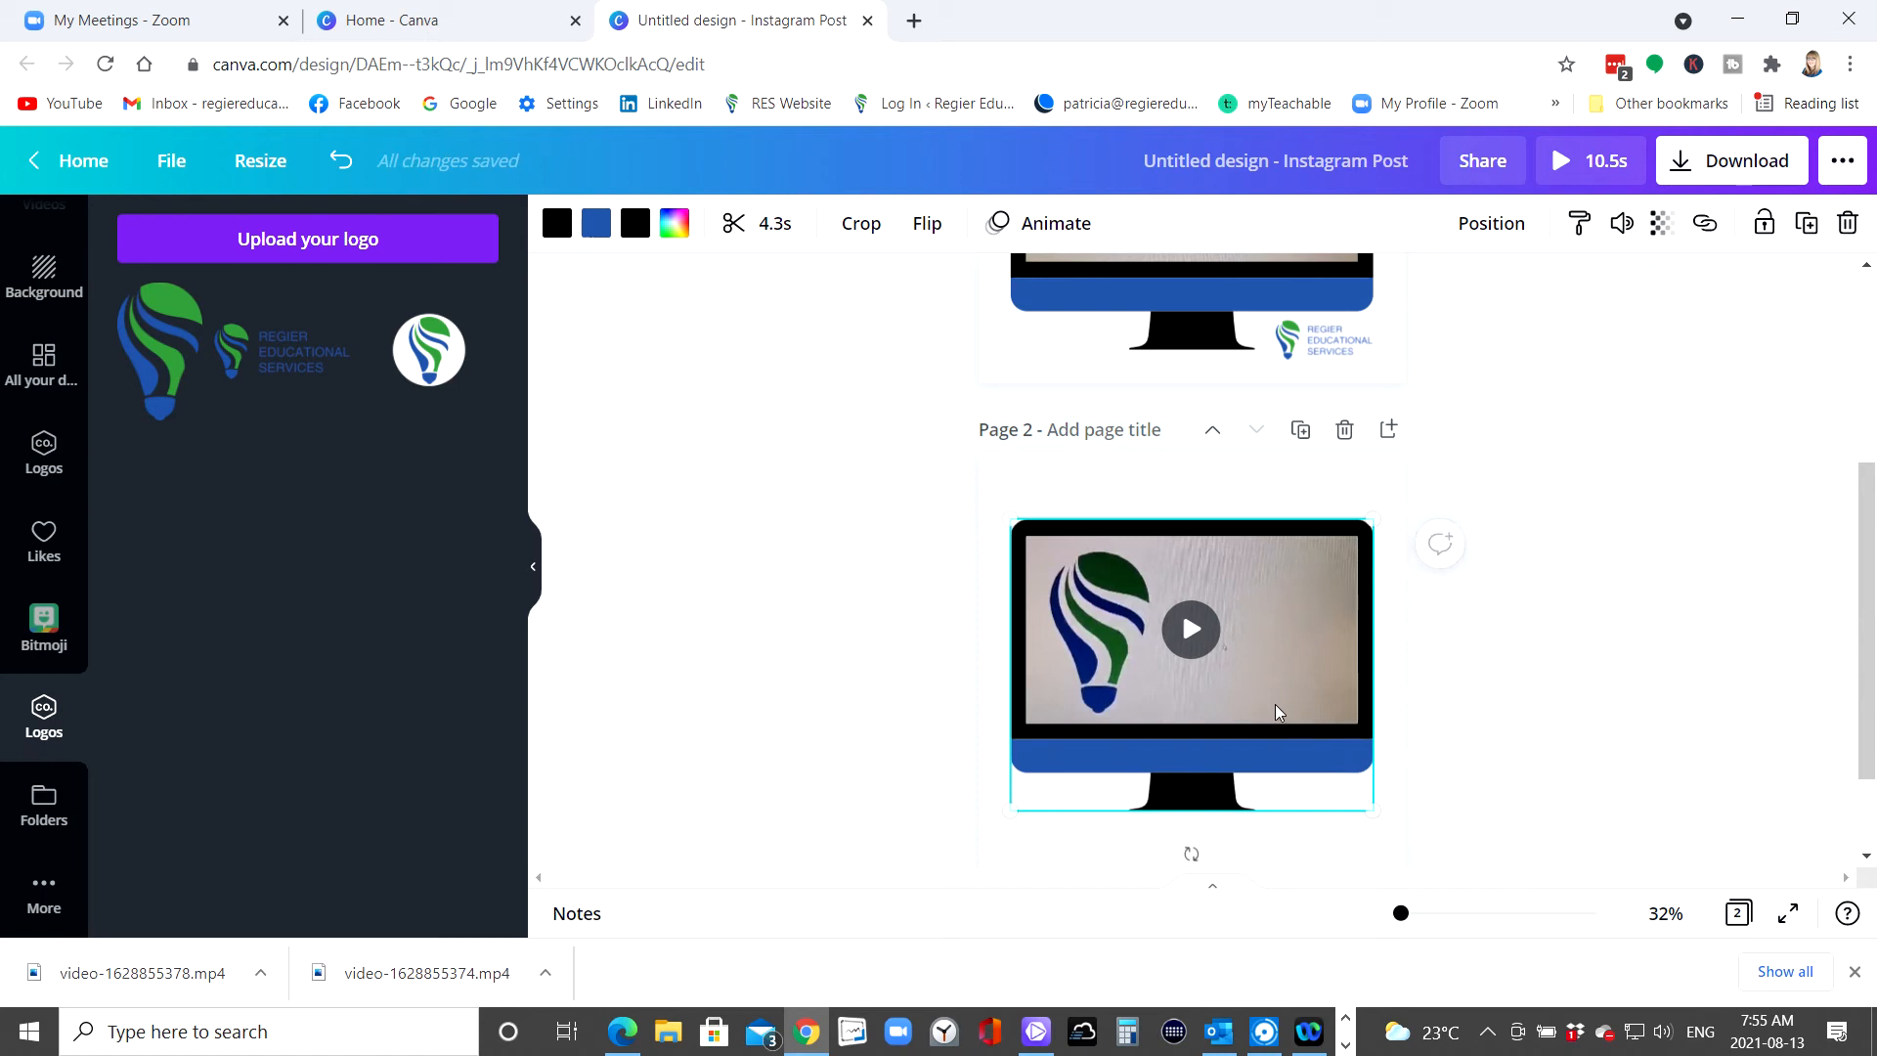
left_click_drag(1275, 706, 1273, 745)
left_click(1475, 699)
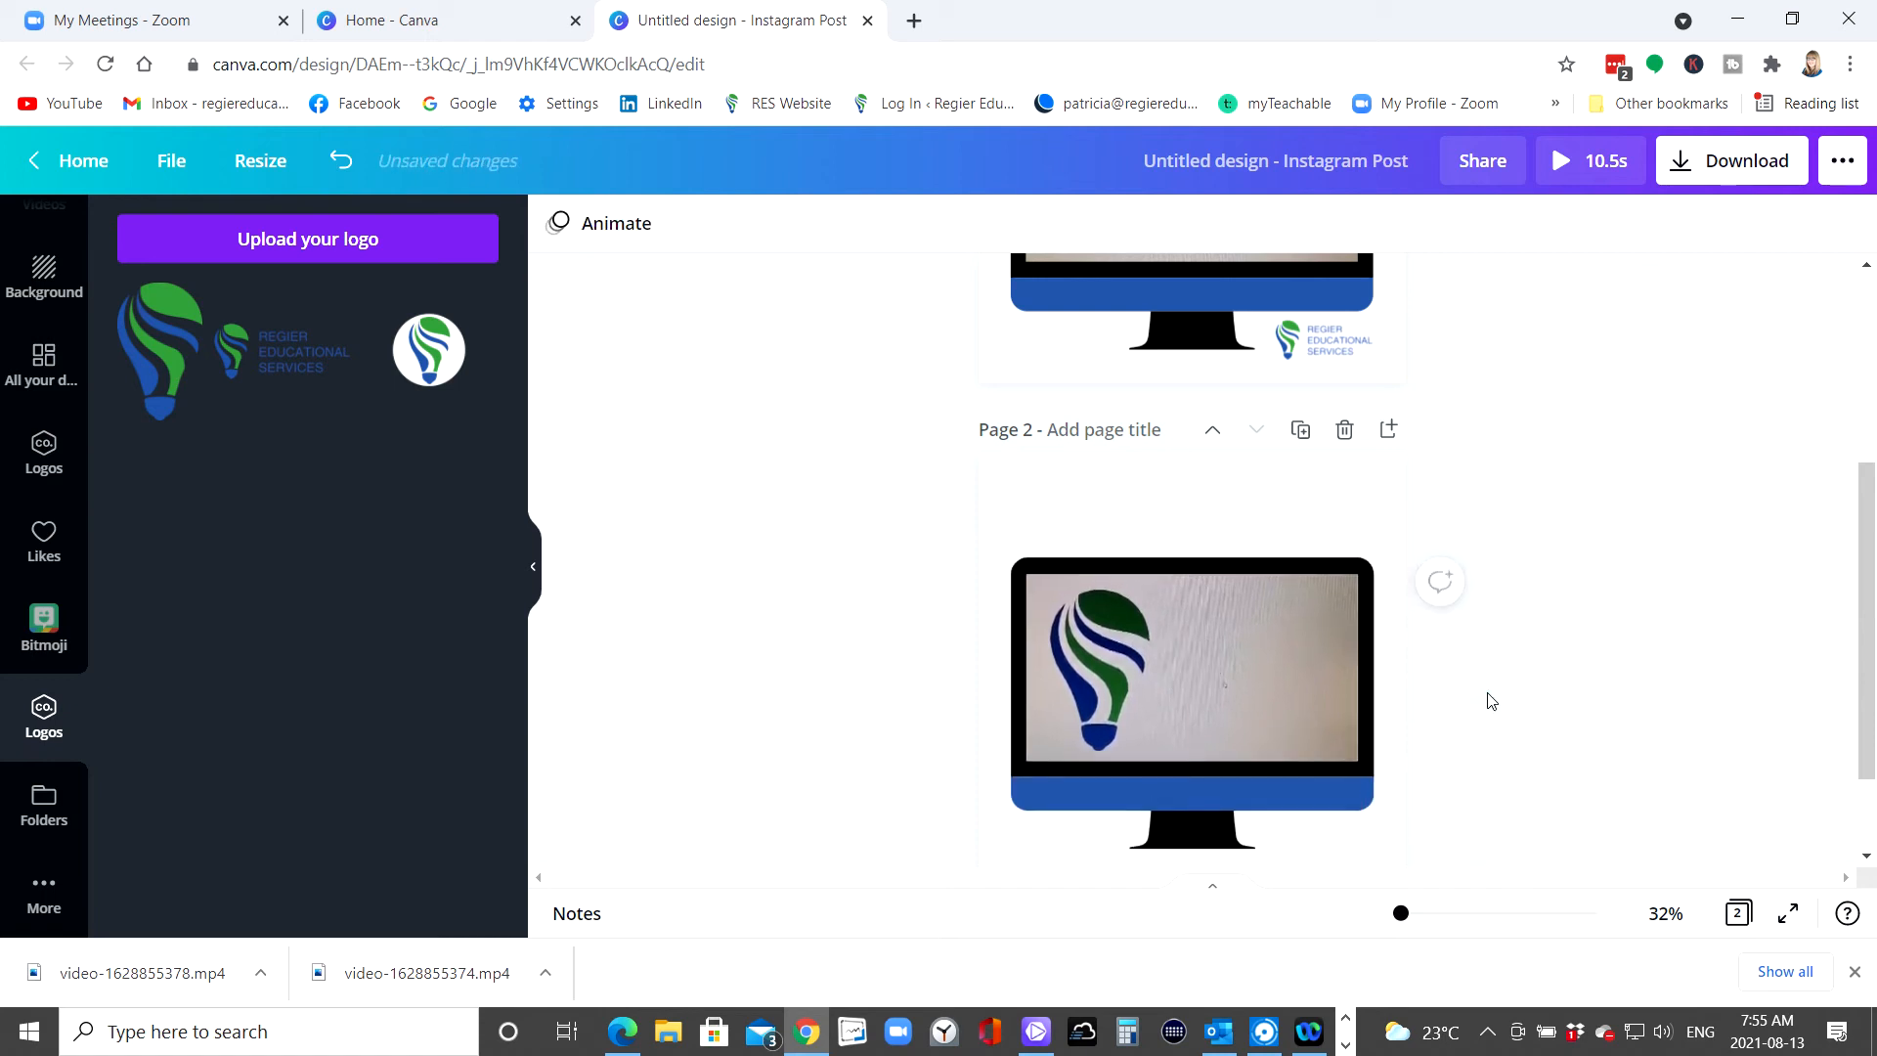
- Duplicate the Zoom wordmark from page 1 and place the copy above the monitor's left half on page 2
scroll(1582, 391, "up", 4)
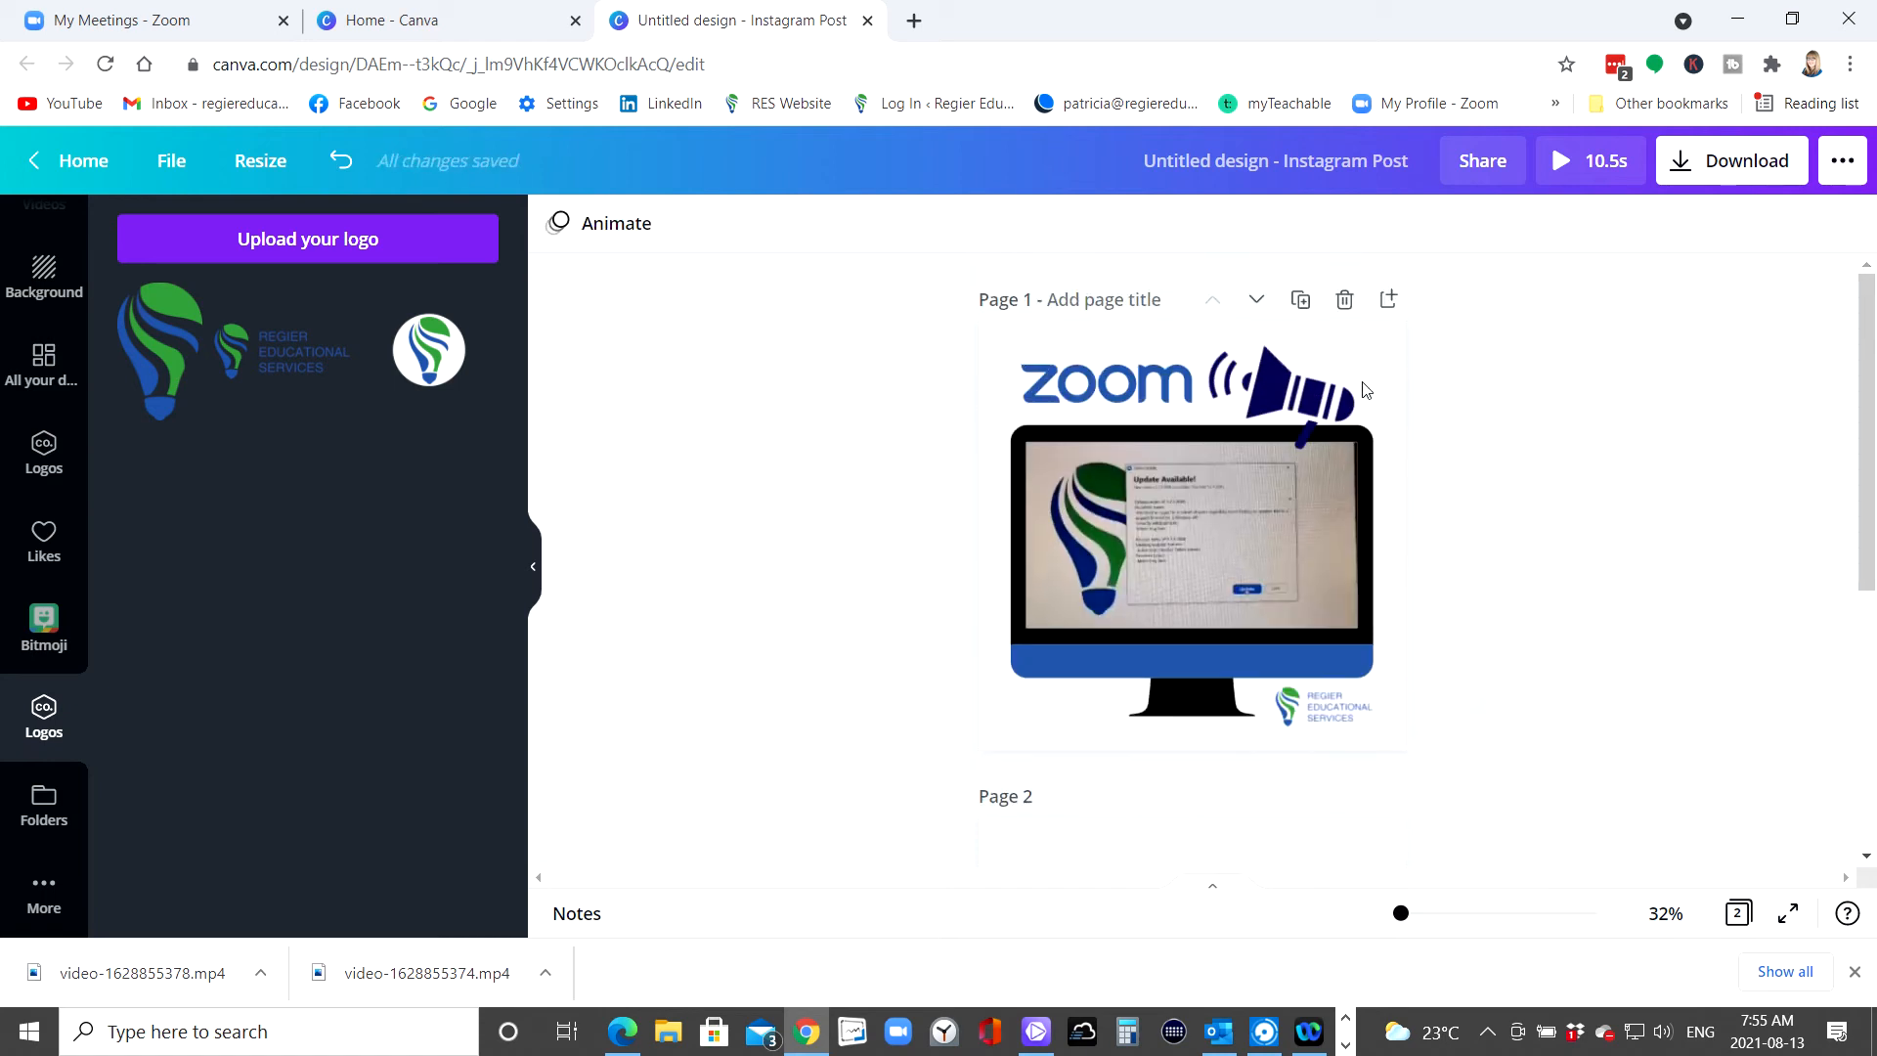
left_click(1125, 388)
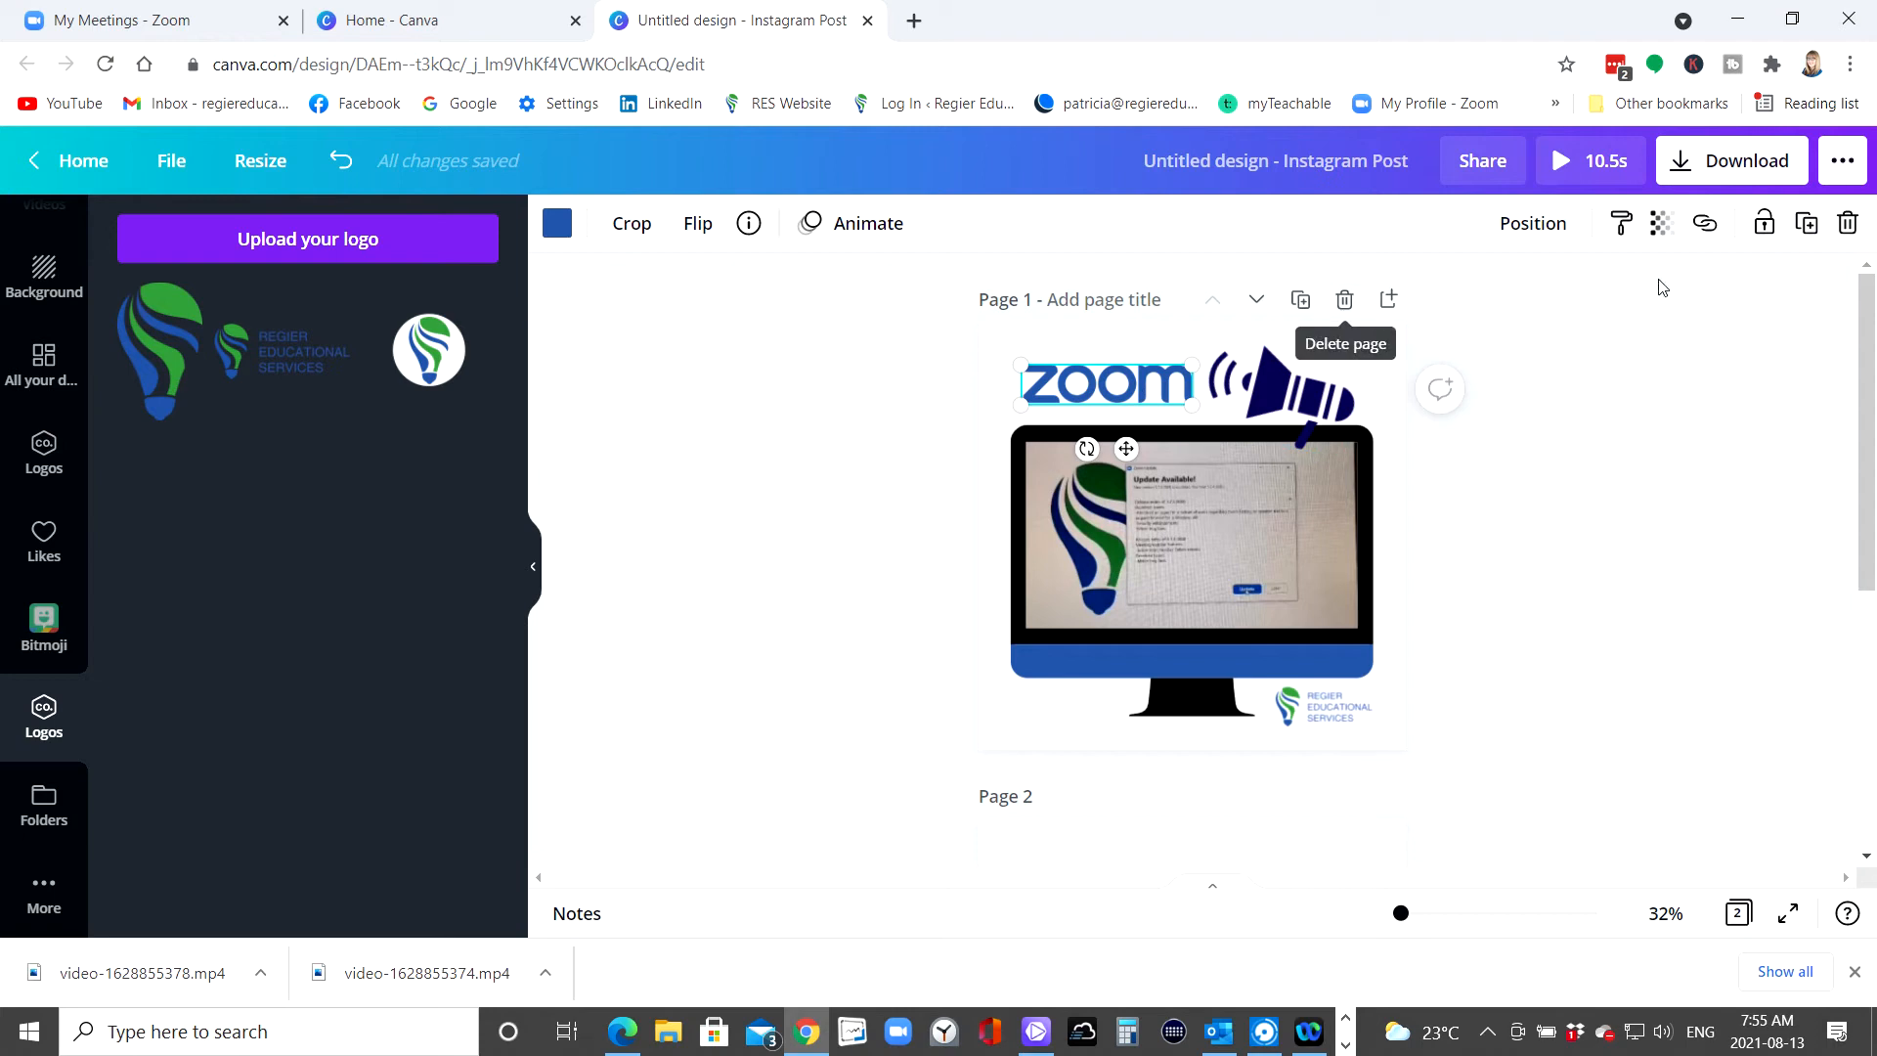
left_click(1806, 223)
scroll(1621, 428, "down", 3)
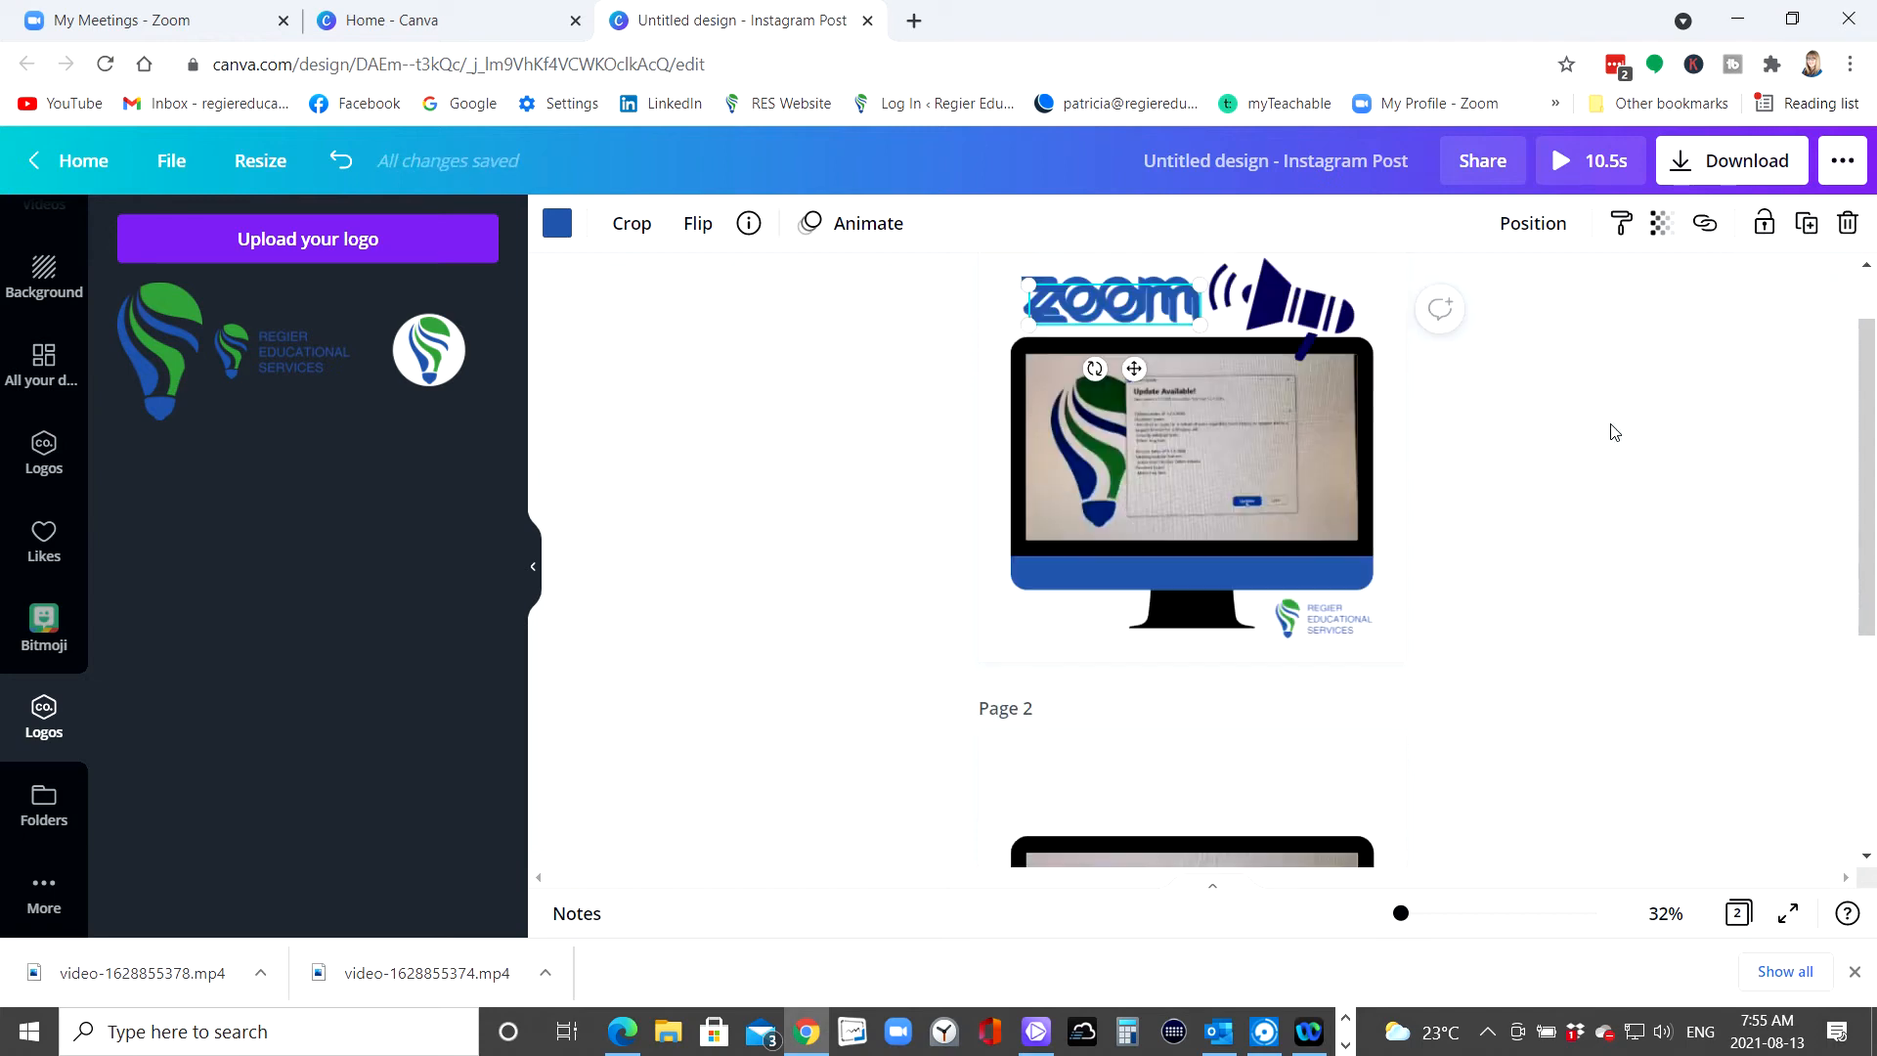
scroll(1193, 442, "up", 1)
left_click_drag(1114, 291, 1108, 774)
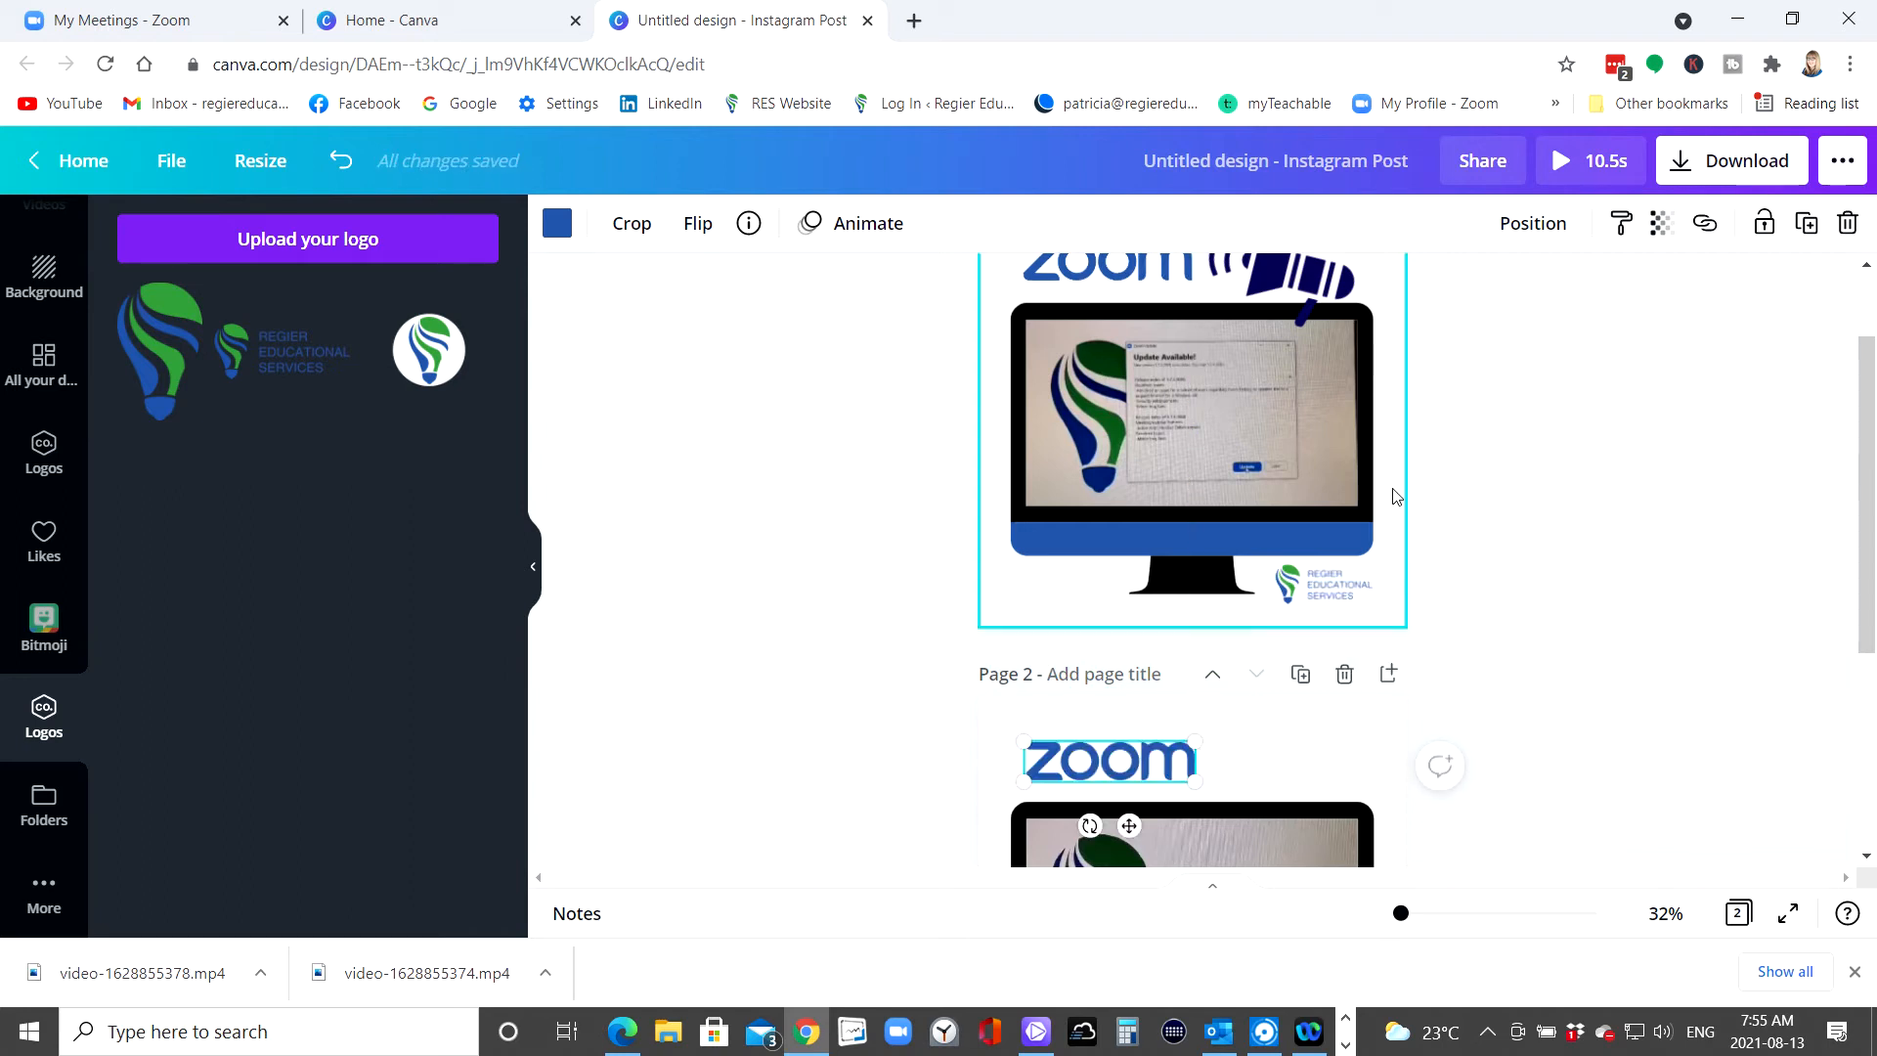
- Duplicate the megaphone from page 1 and place the copy beside the Zoom wordmark on page 2
left_click(1318, 273)
left_click(1807, 224)
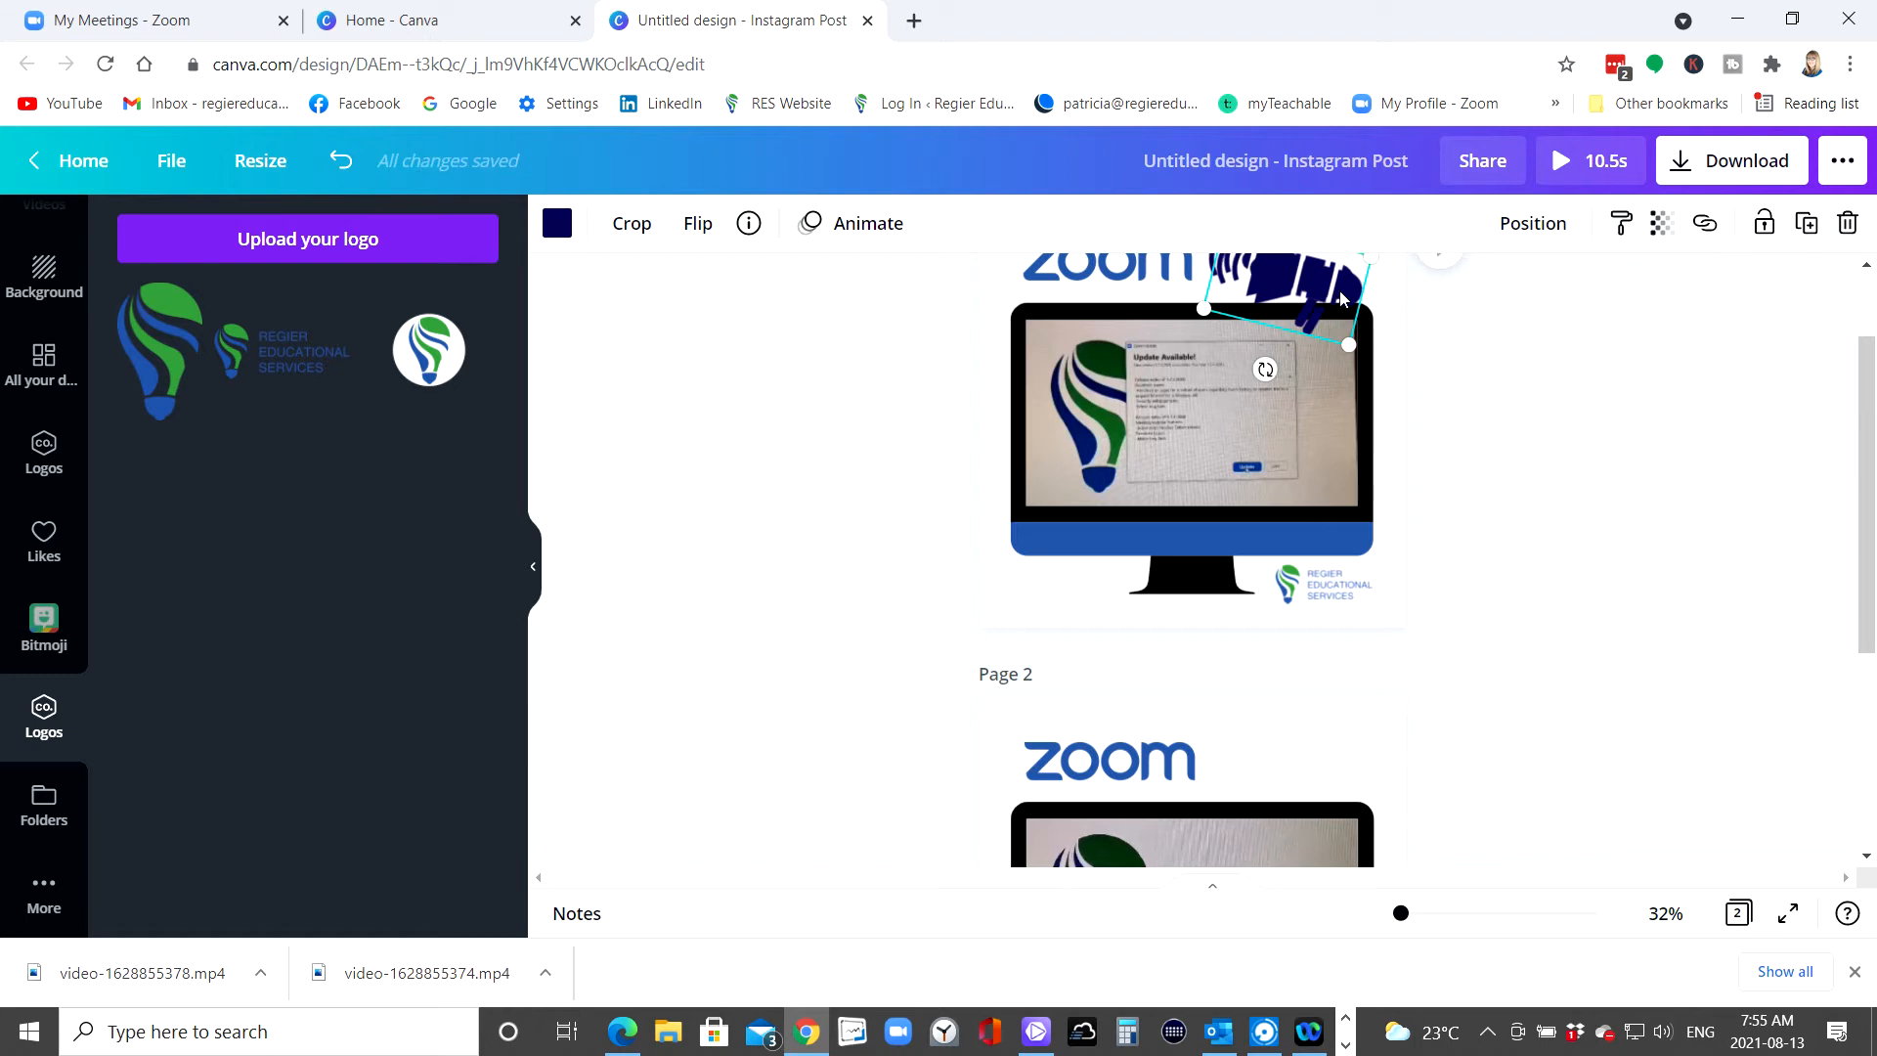
left_click_drag(1332, 296, 1322, 788)
left_click(1532, 778)
- Add the Regier Educational Services text logo to page 2, shrink it and place it below the monitor's right side
scroll(1593, 729, "down", 5)
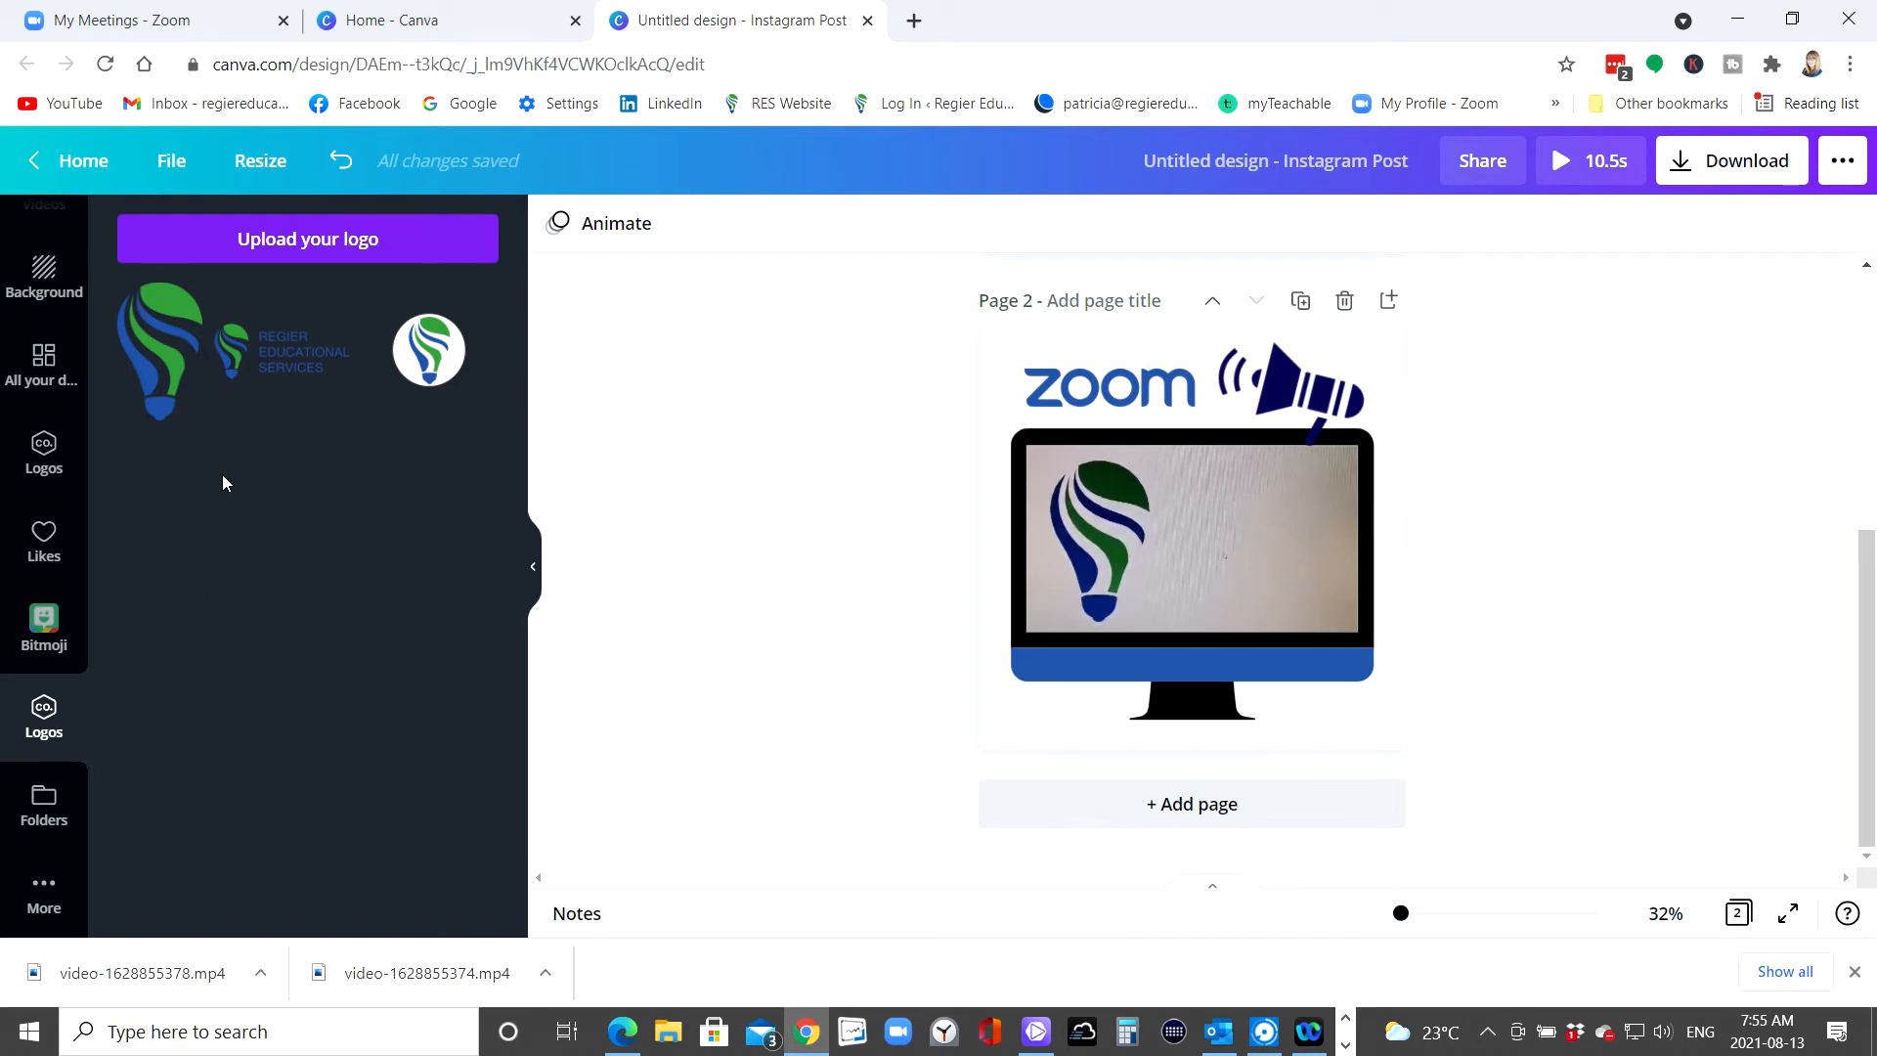
left_click(294, 354)
left_click_drag(1137, 481, 1162, 506)
left_click_drag(1202, 566, 1311, 730)
left_click(1493, 655)
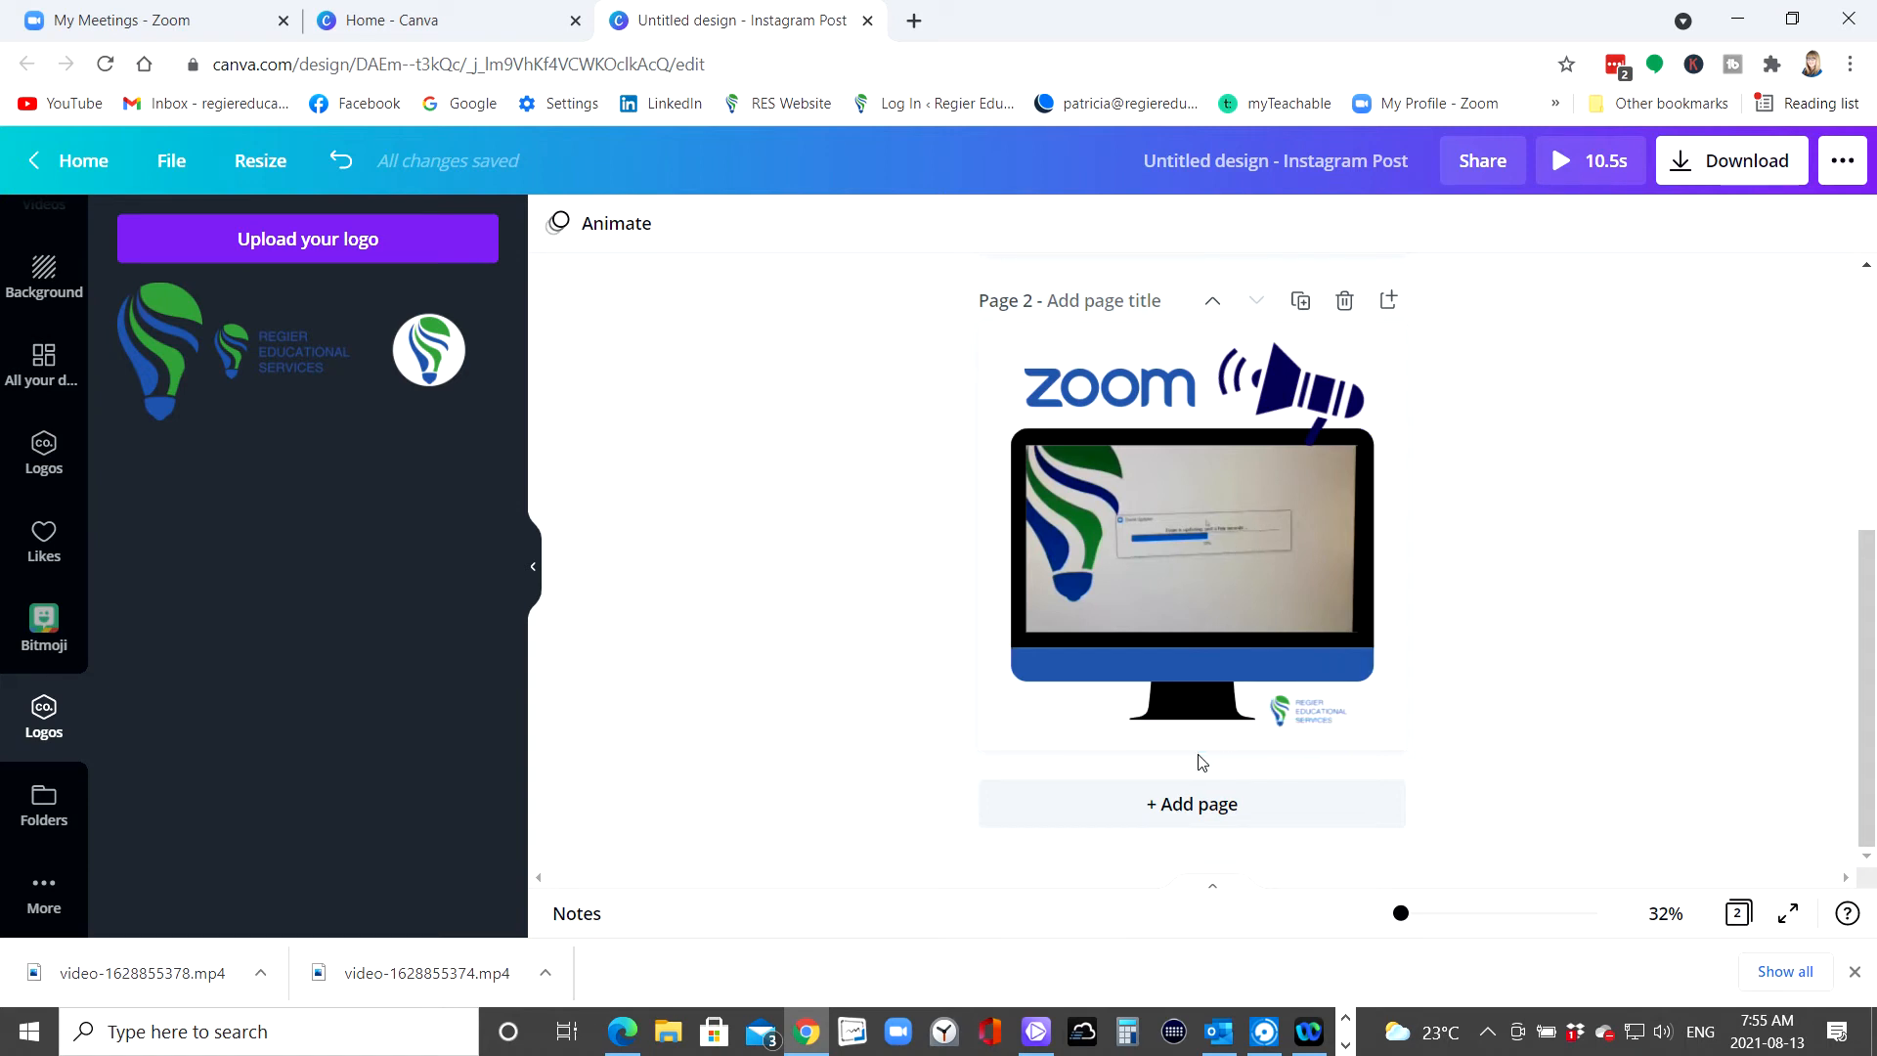
- Start scheduling the design as a social post and set its publishing time to August 13 at 09:10 AM
left_click(1194, 721)
scroll(1622, 515, "up", 5)
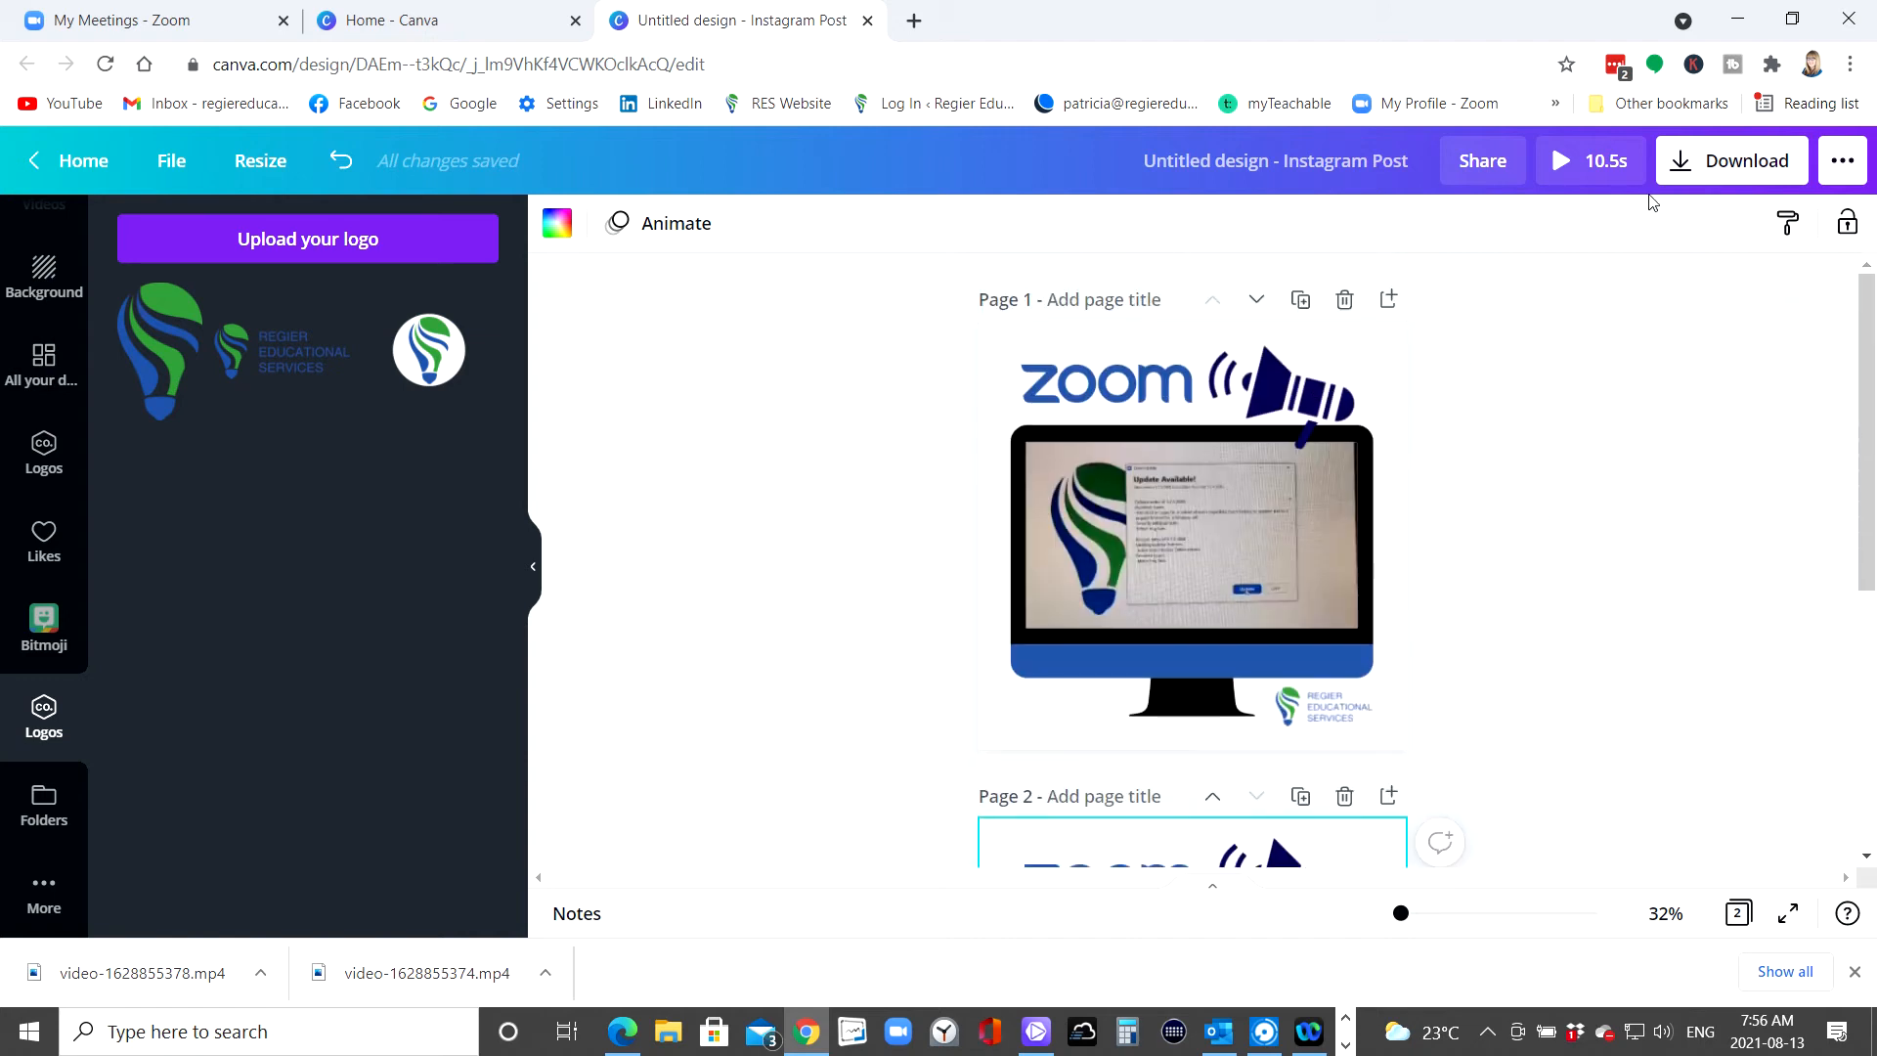
left_click(1679, 166)
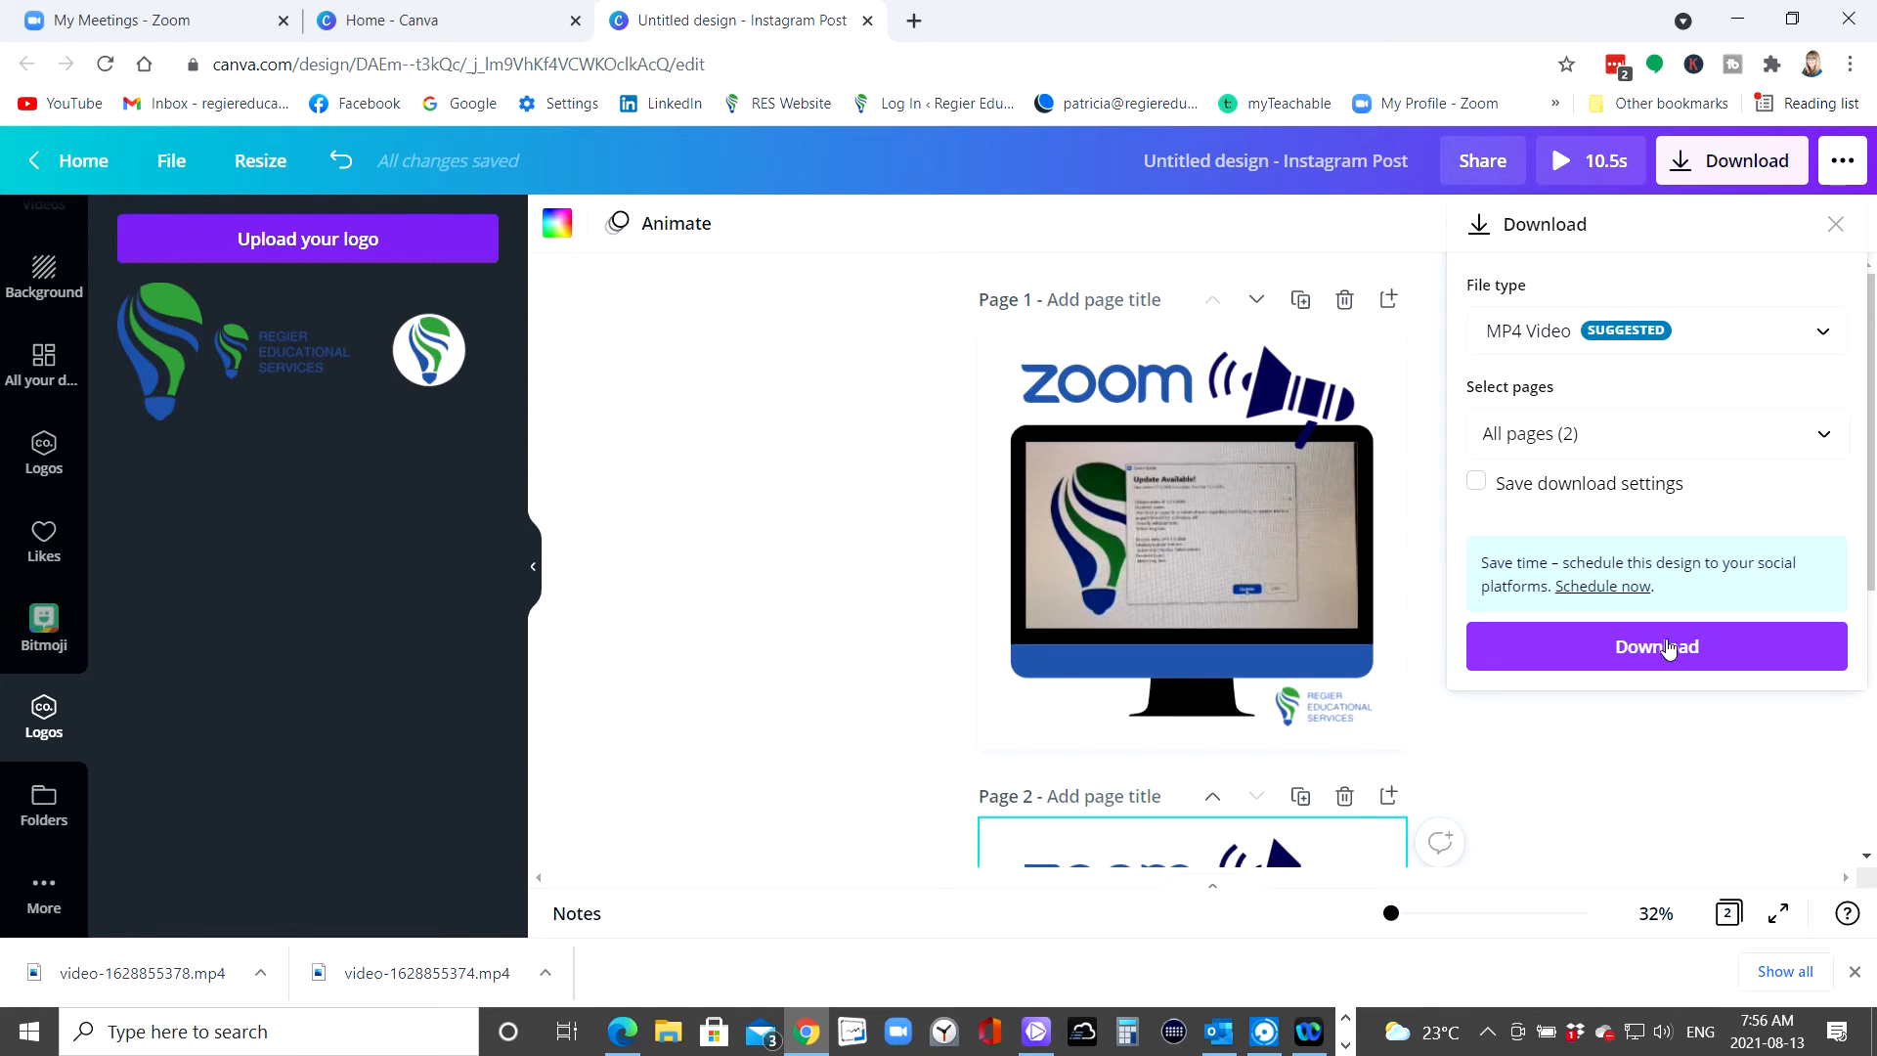
left_click(1605, 586)
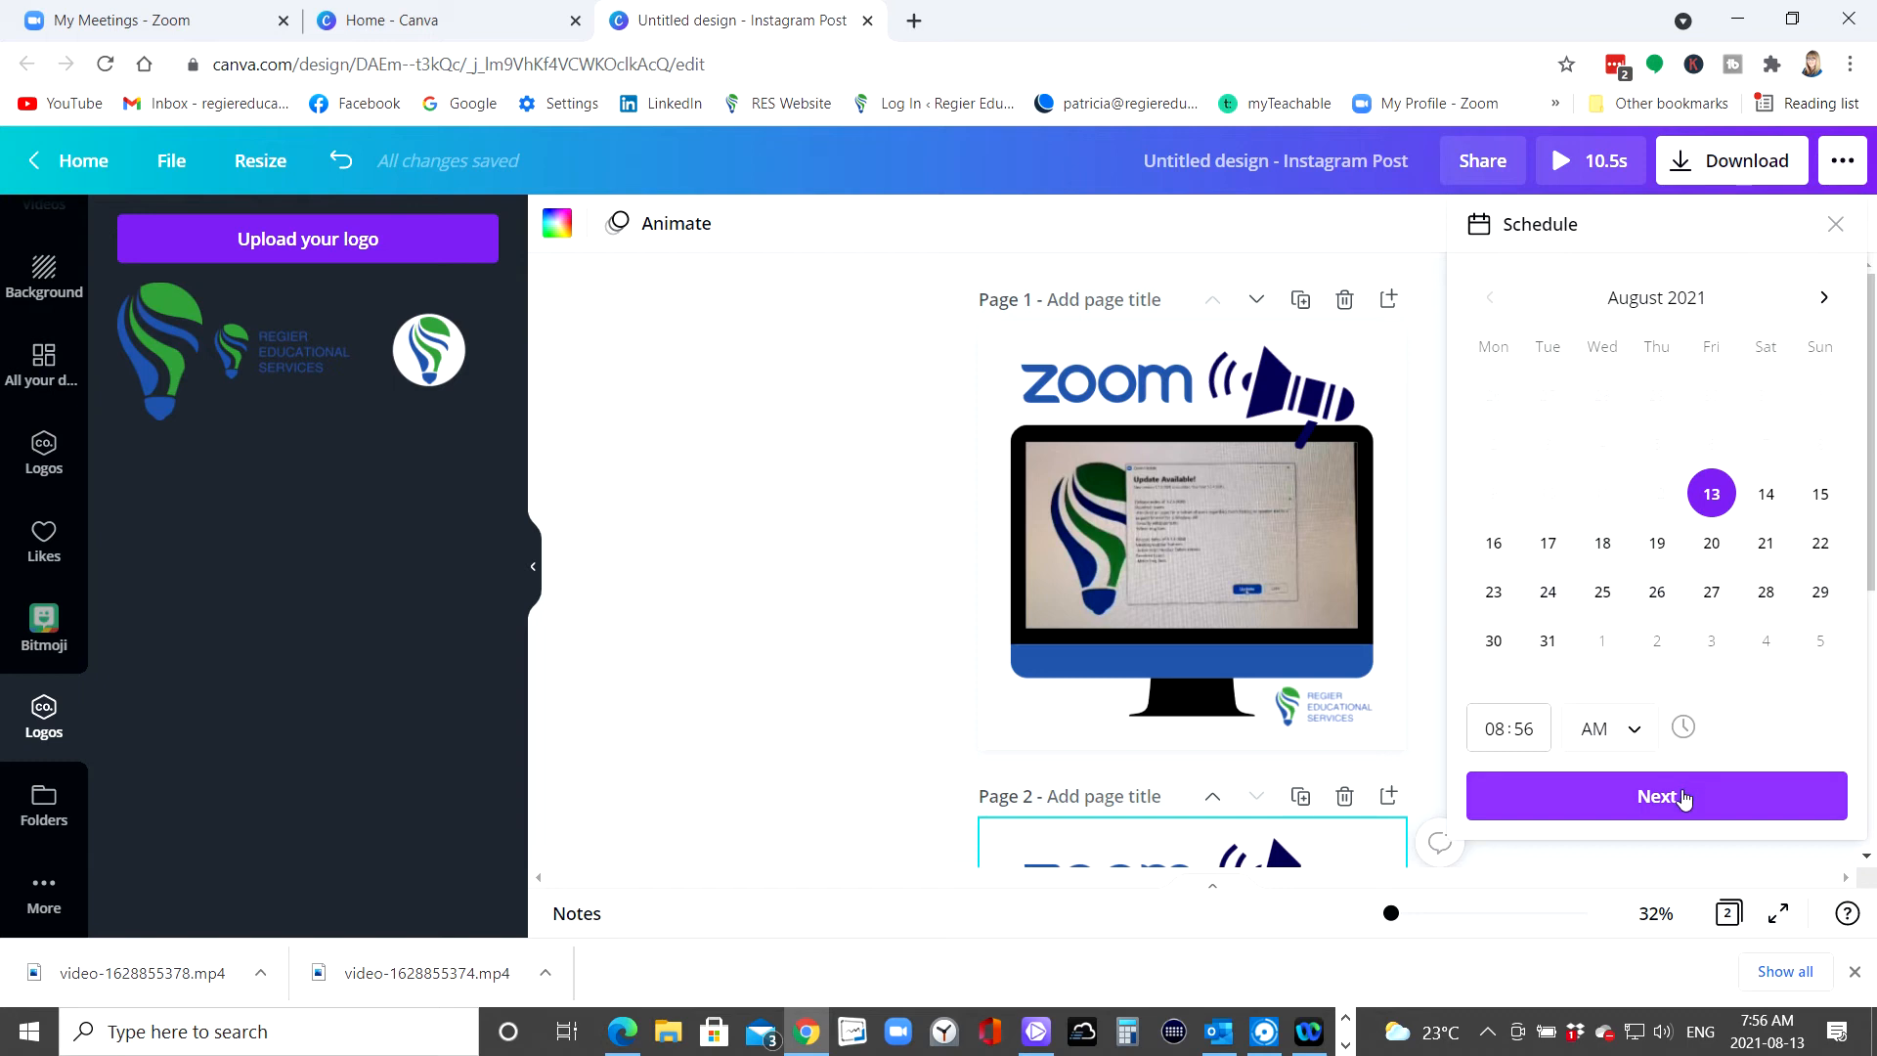
left_click(1518, 731)
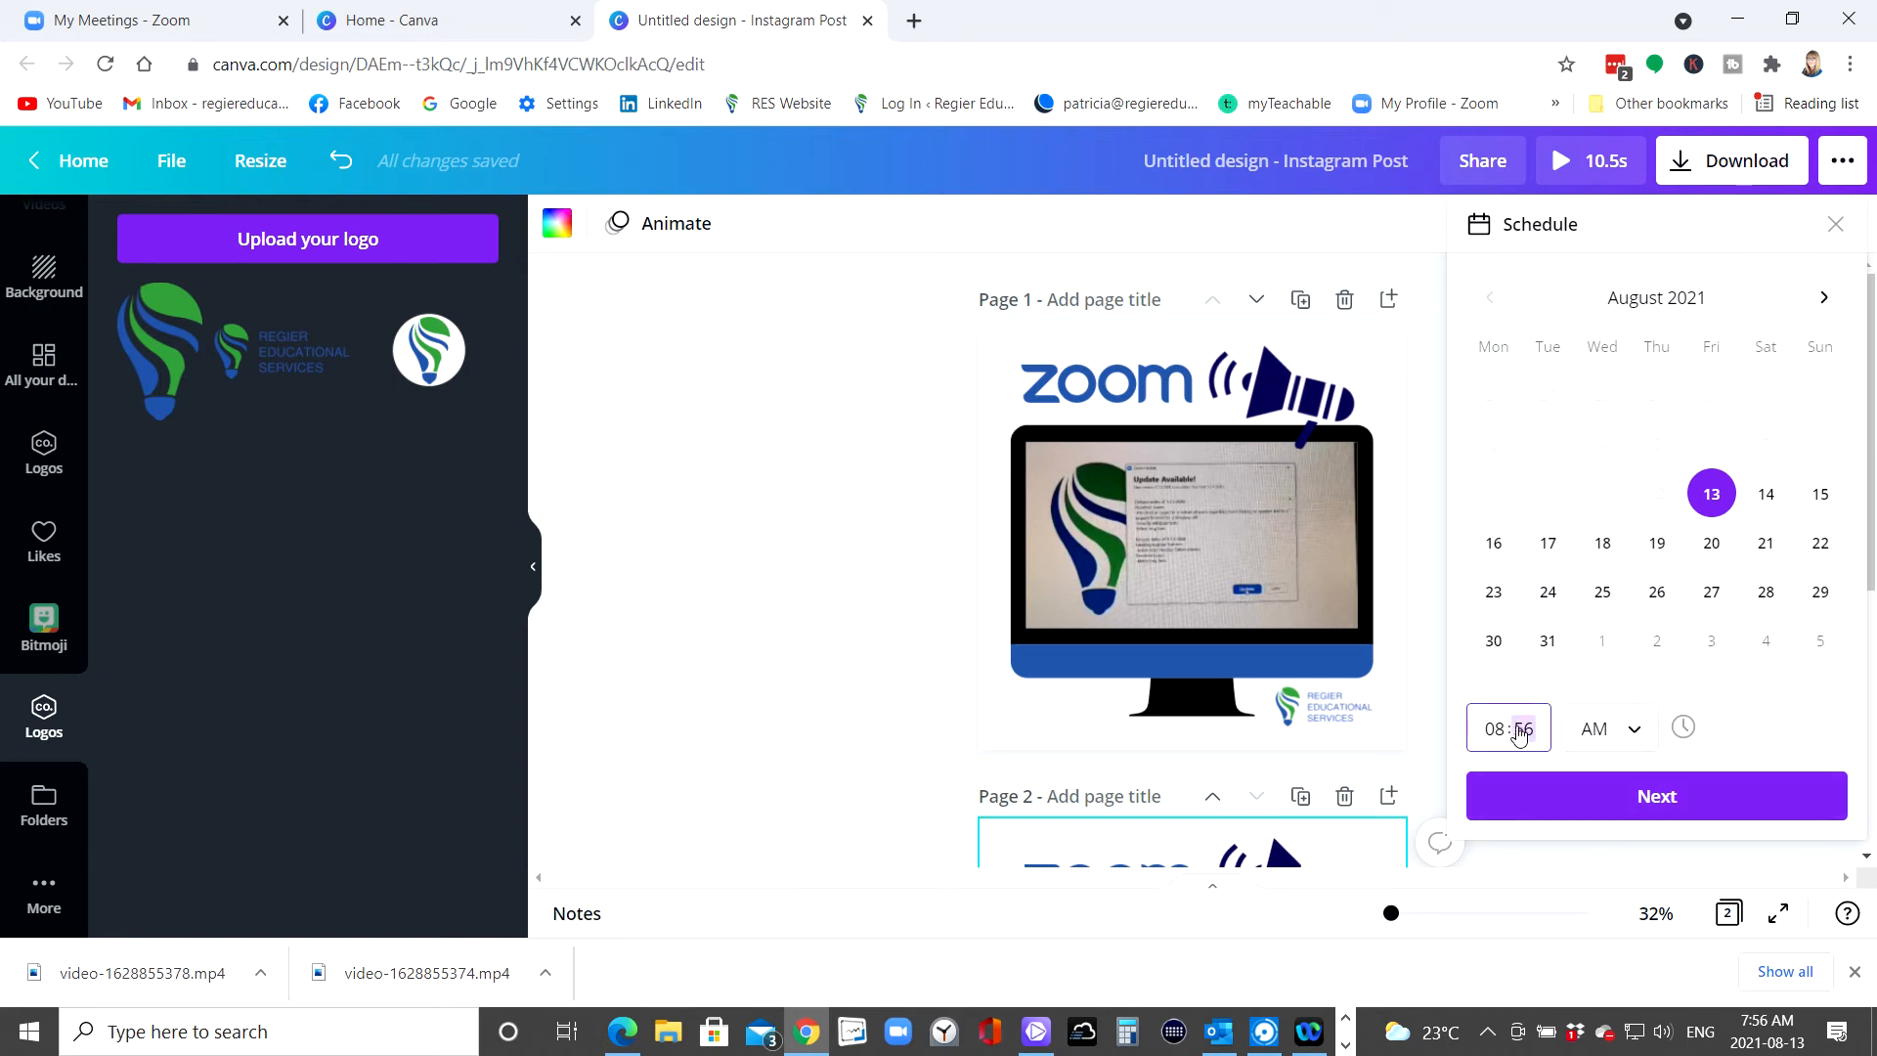
left_click(1493, 731)
type("09")
left_click(1525, 733)
type("10")
left_click(1646, 800)
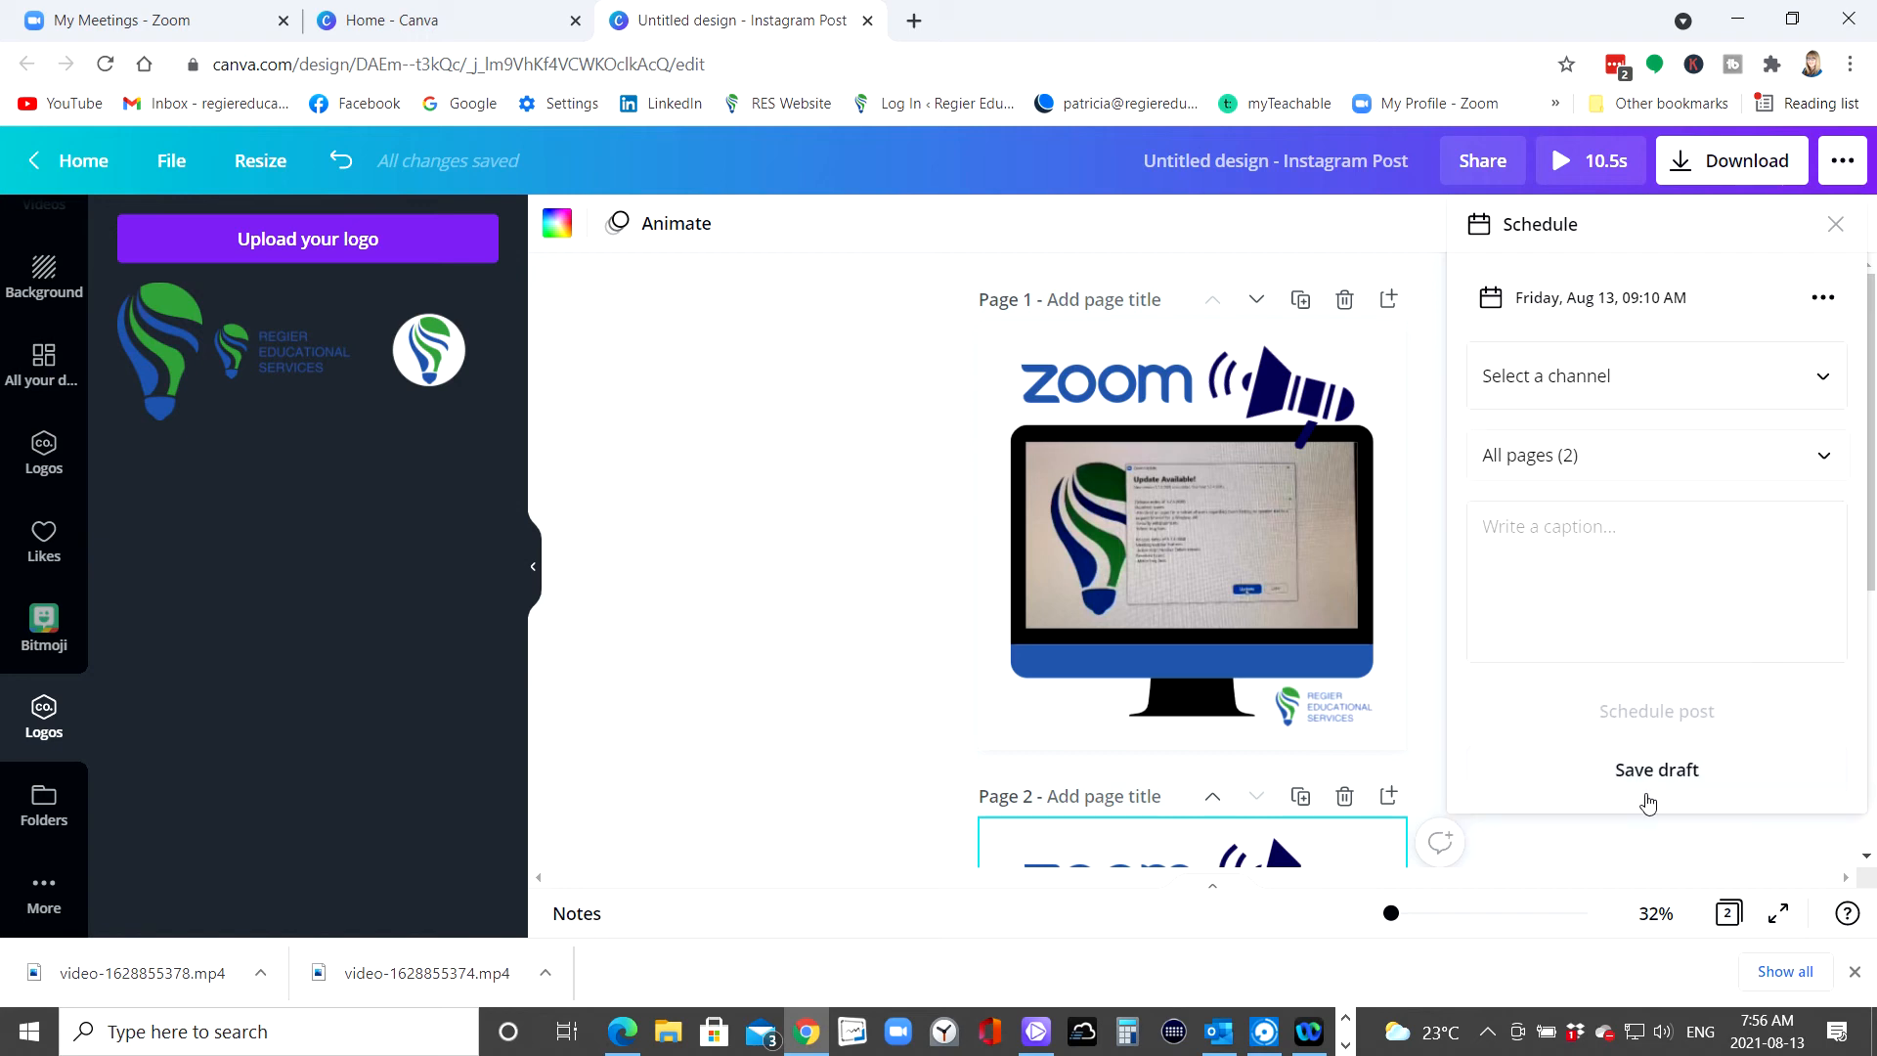
- Choose the Instagram channel for the post and write the caption "Time to update your Zoom again! #update #Zoom"
left_click(1813, 383)
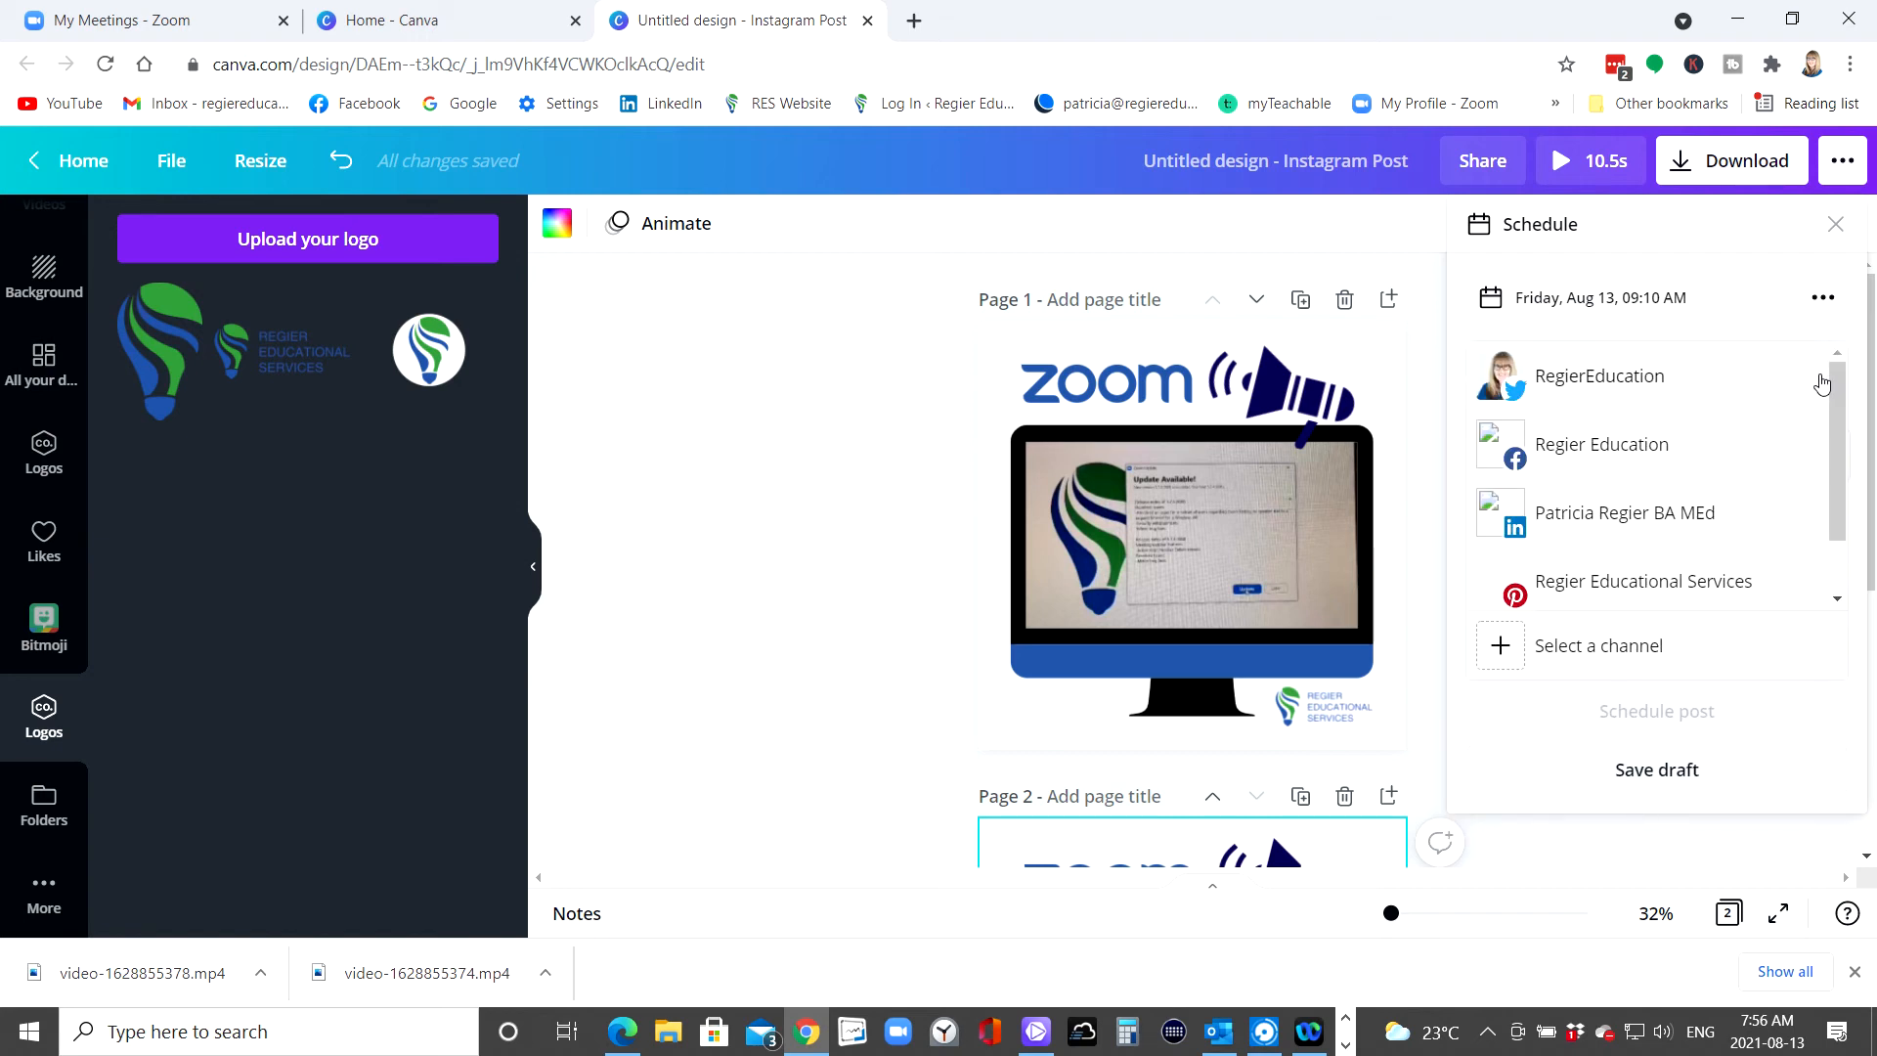
scroll(1720, 489, "down", 2)
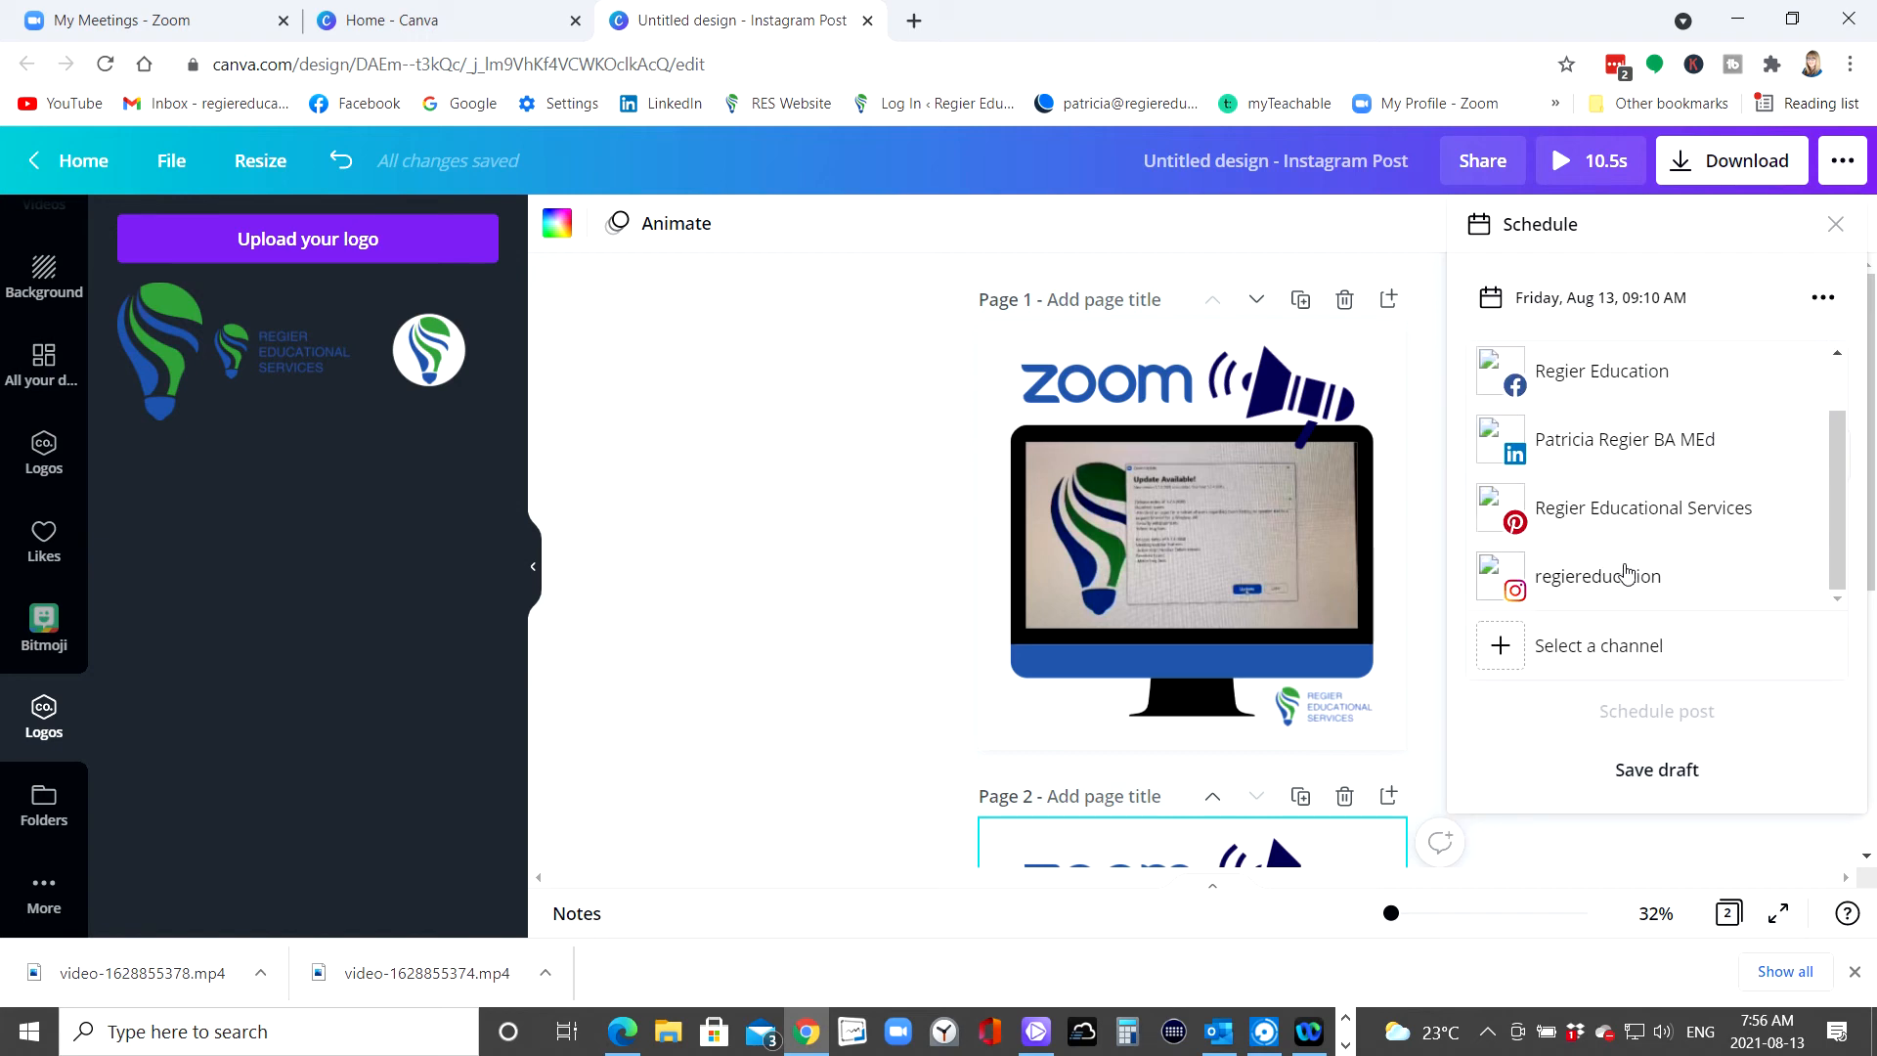
left_click(1630, 572)
left_click(1582, 631)
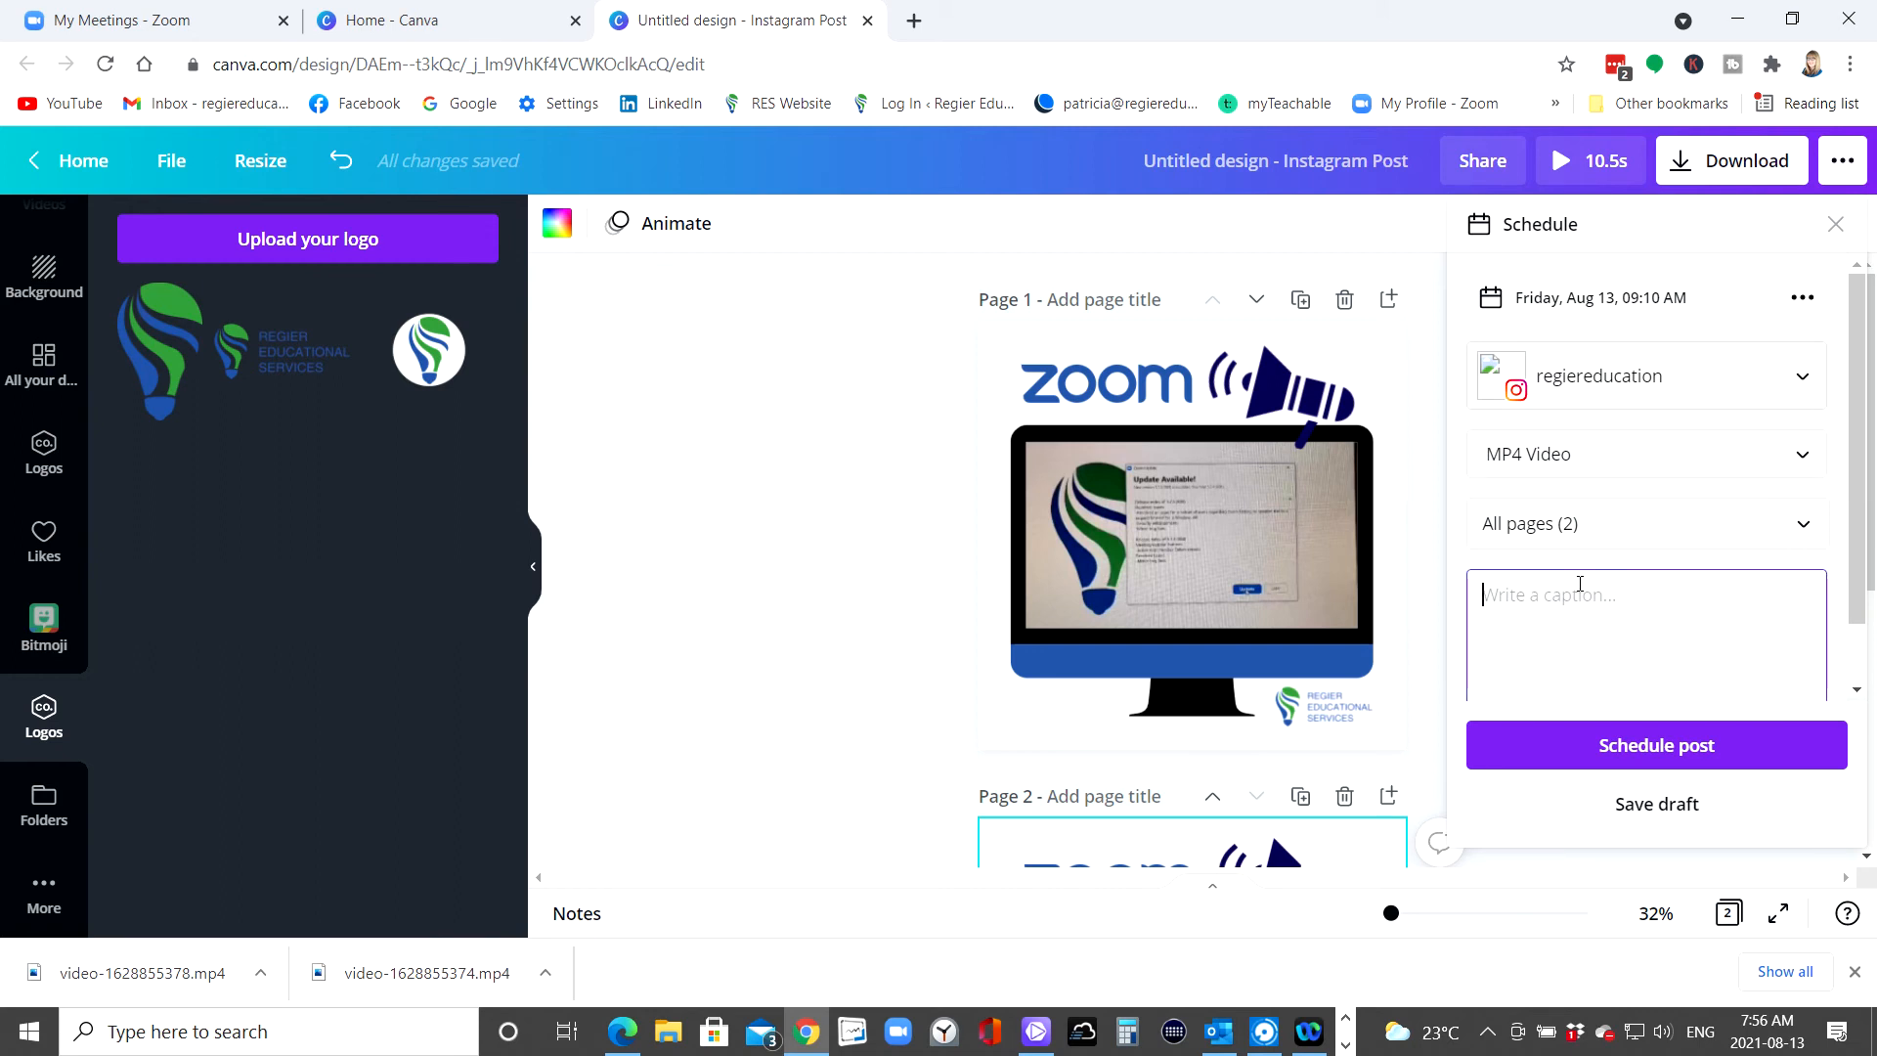
type("Time to update your Zoom again! #")
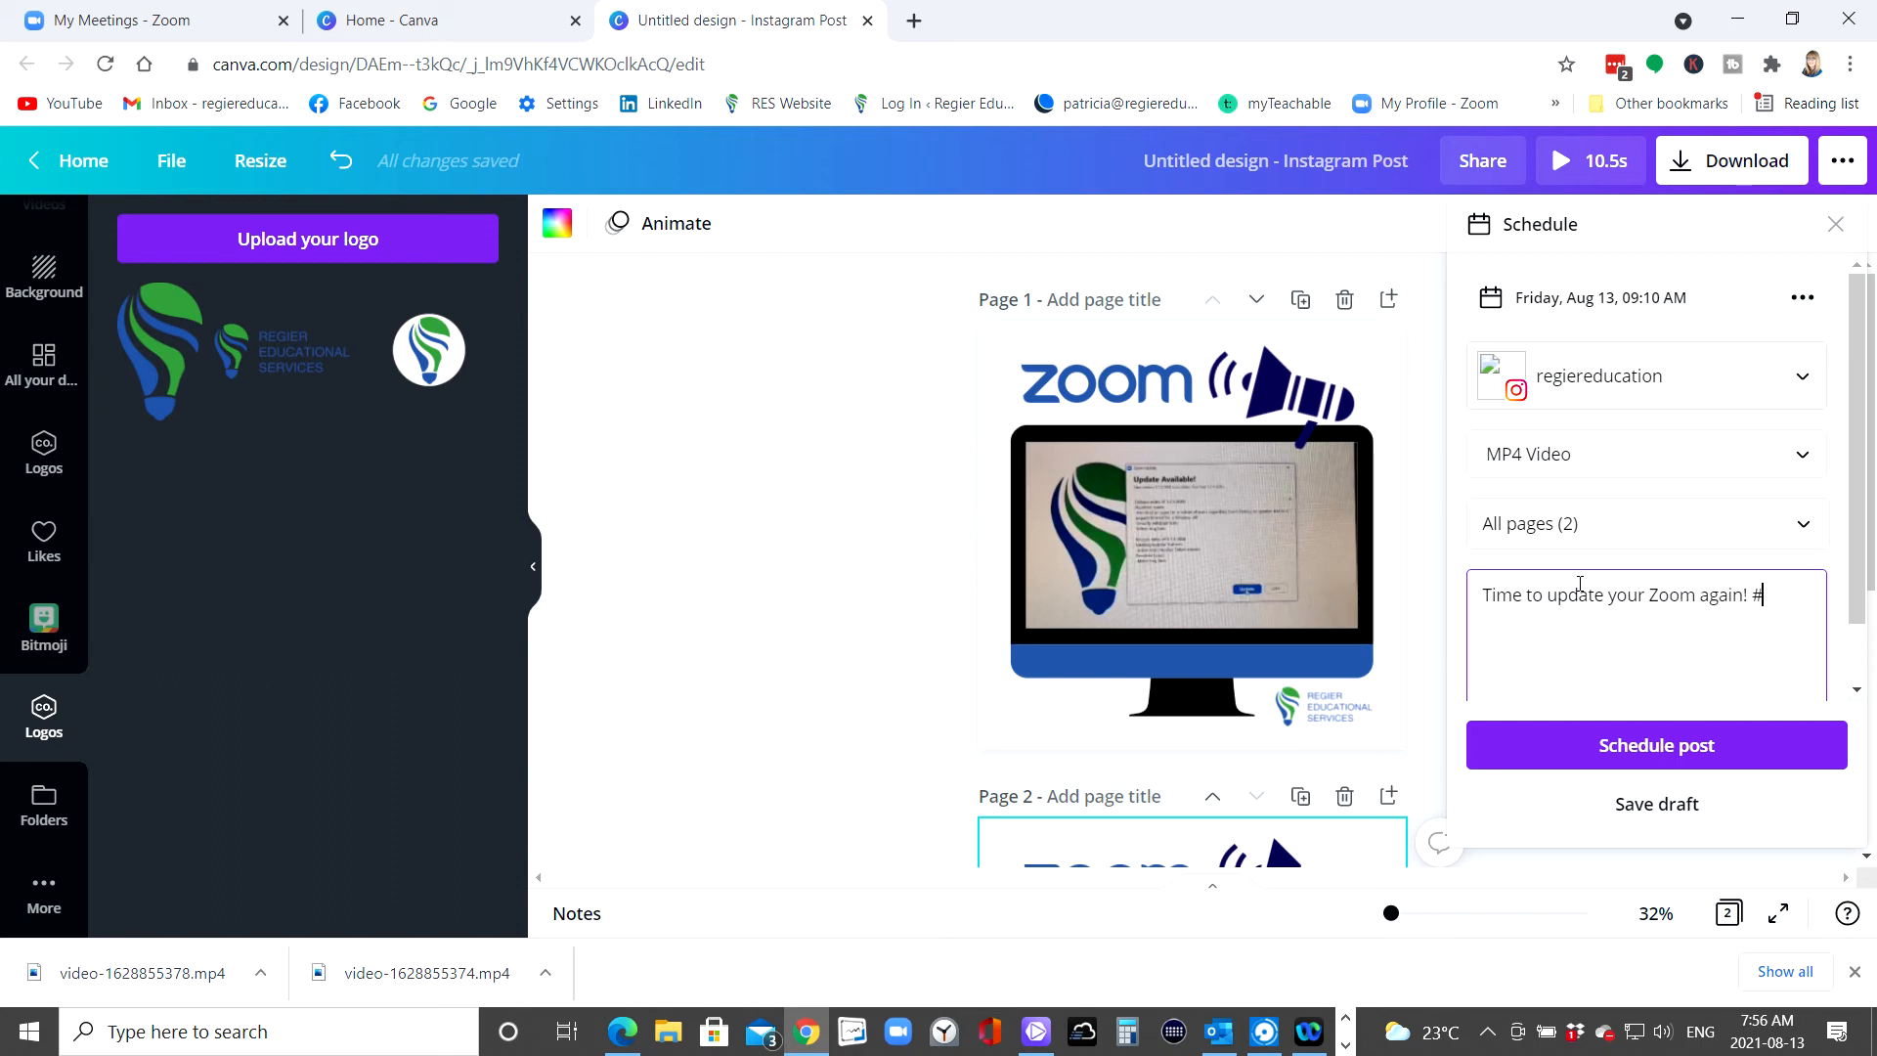
type("update #")
- Copy the whole caption text for reuse and schedule the Instagram post
left_click_drag(1640, 624, 1486, 597)
key("ctrl+c")
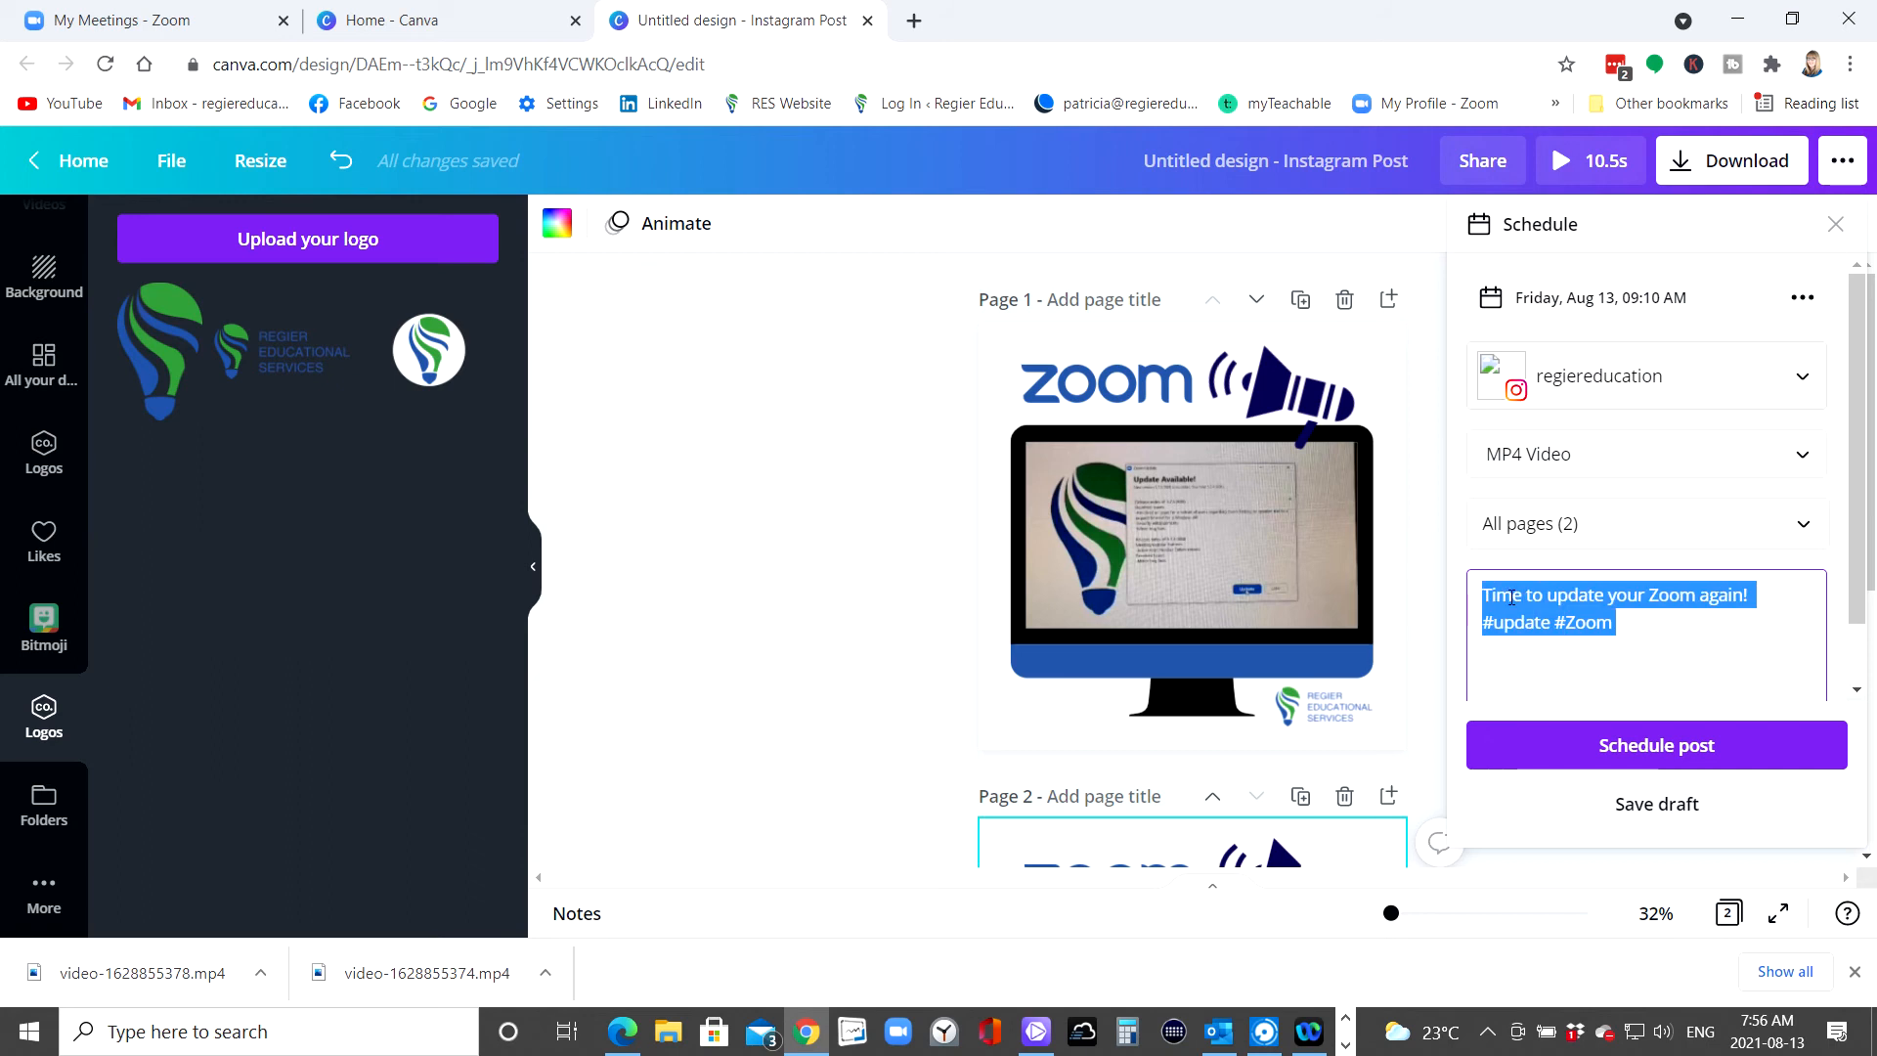
right_click(1510, 597)
left_click(1337, 201)
left_click(1676, 706)
left_click(1665, 747)
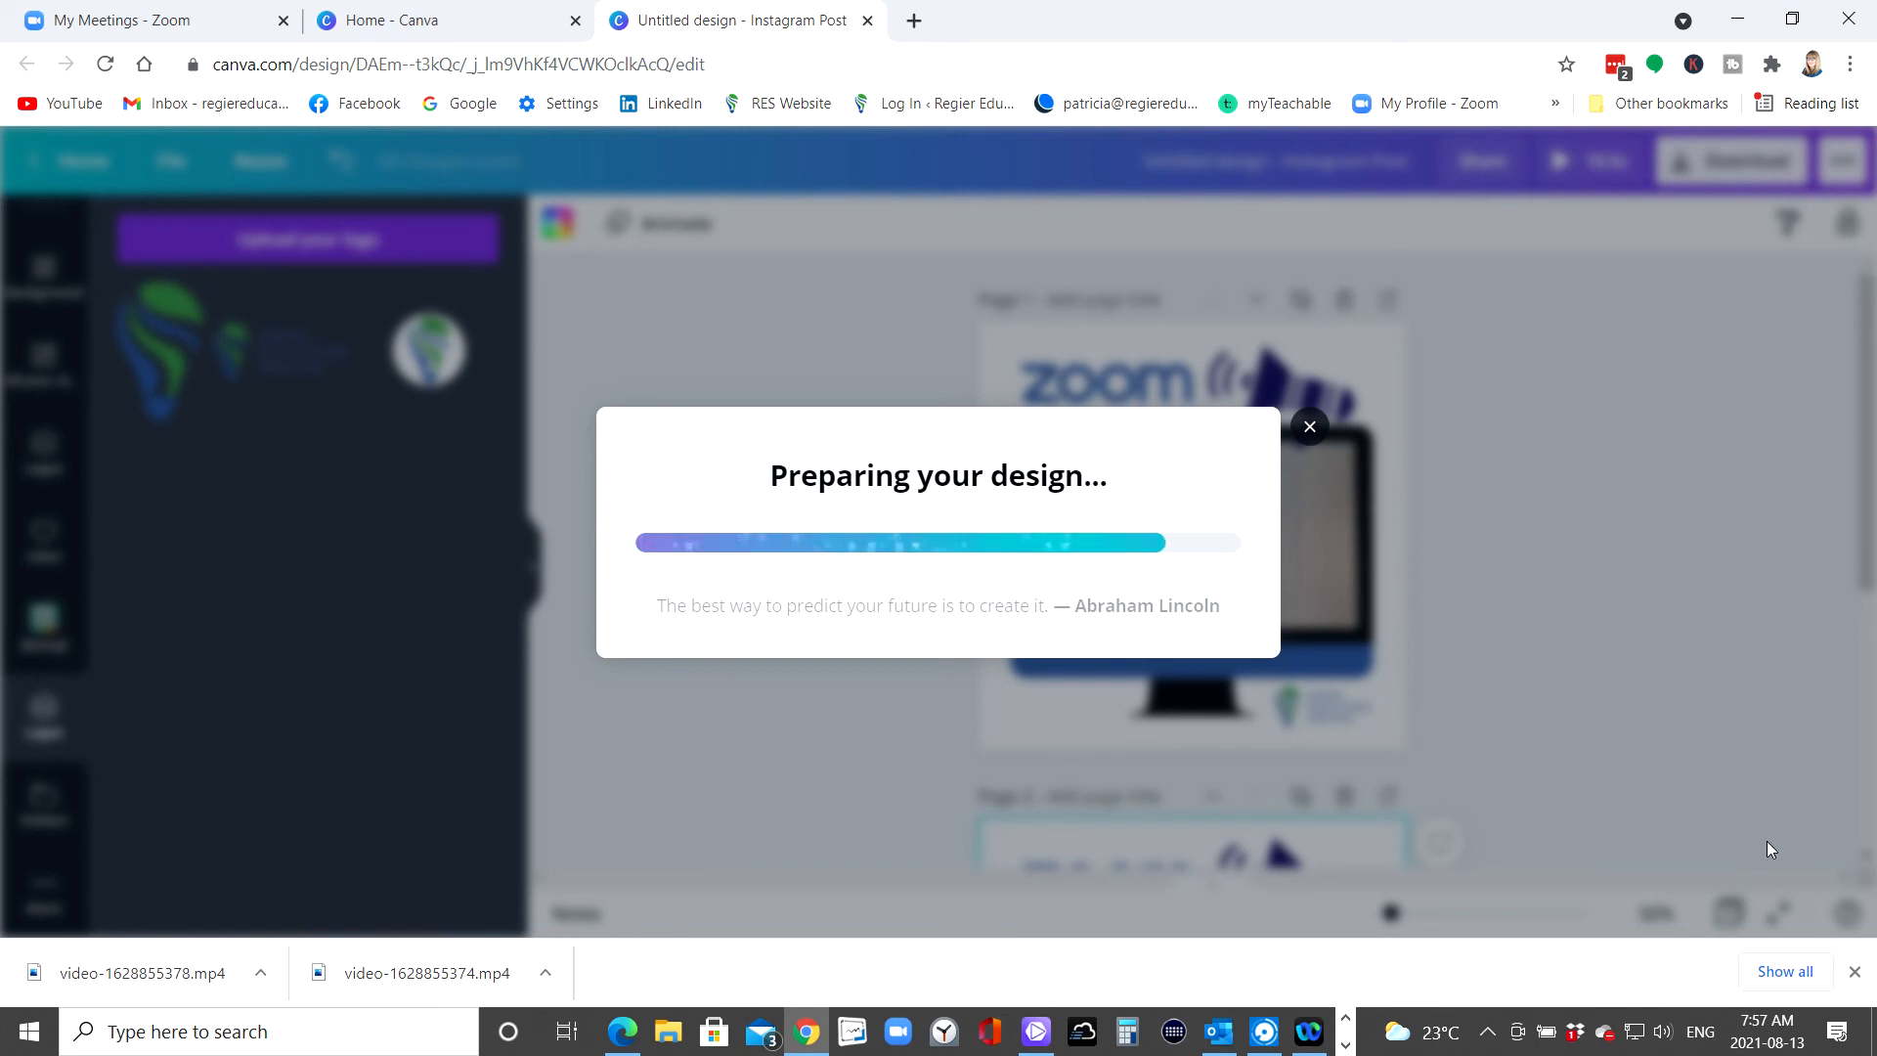
- Make a copy of the scheduled design and set the copy's publishing time to August 13 at 09:10 AM
left_click(1855, 971)
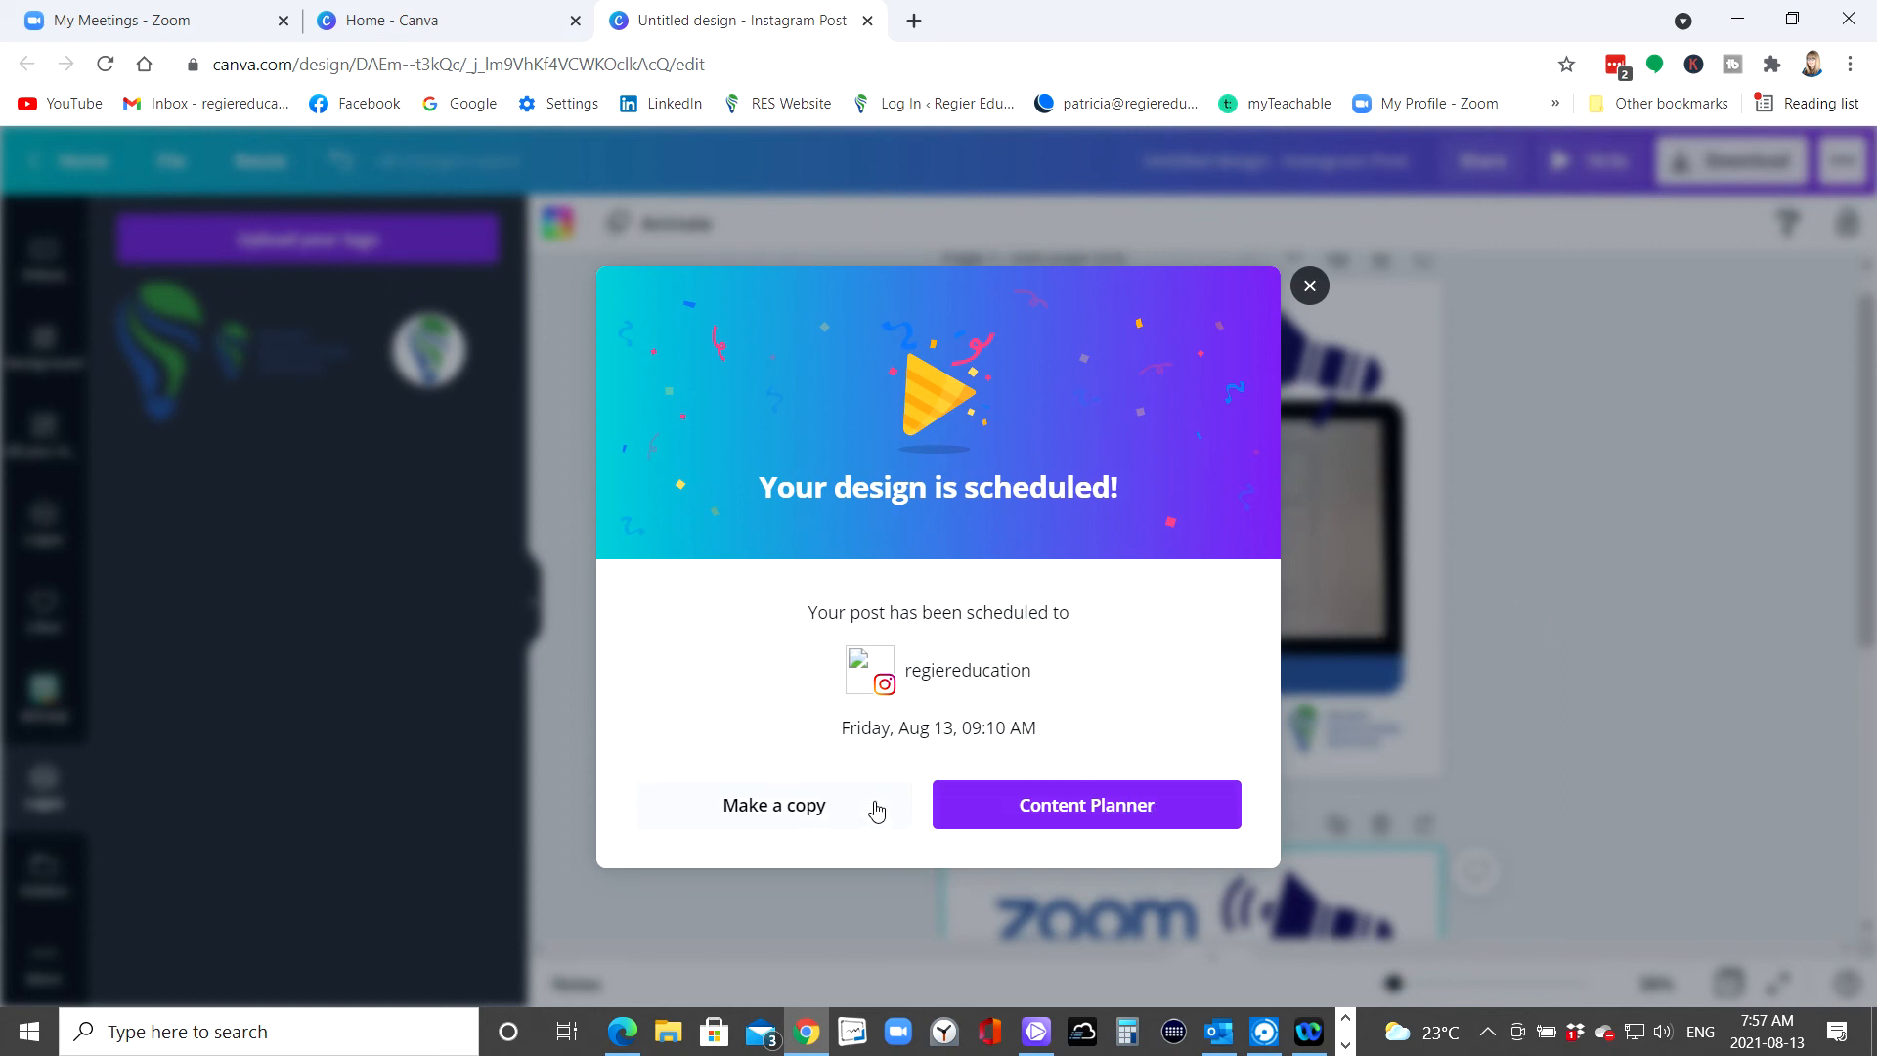
left_click(791, 807)
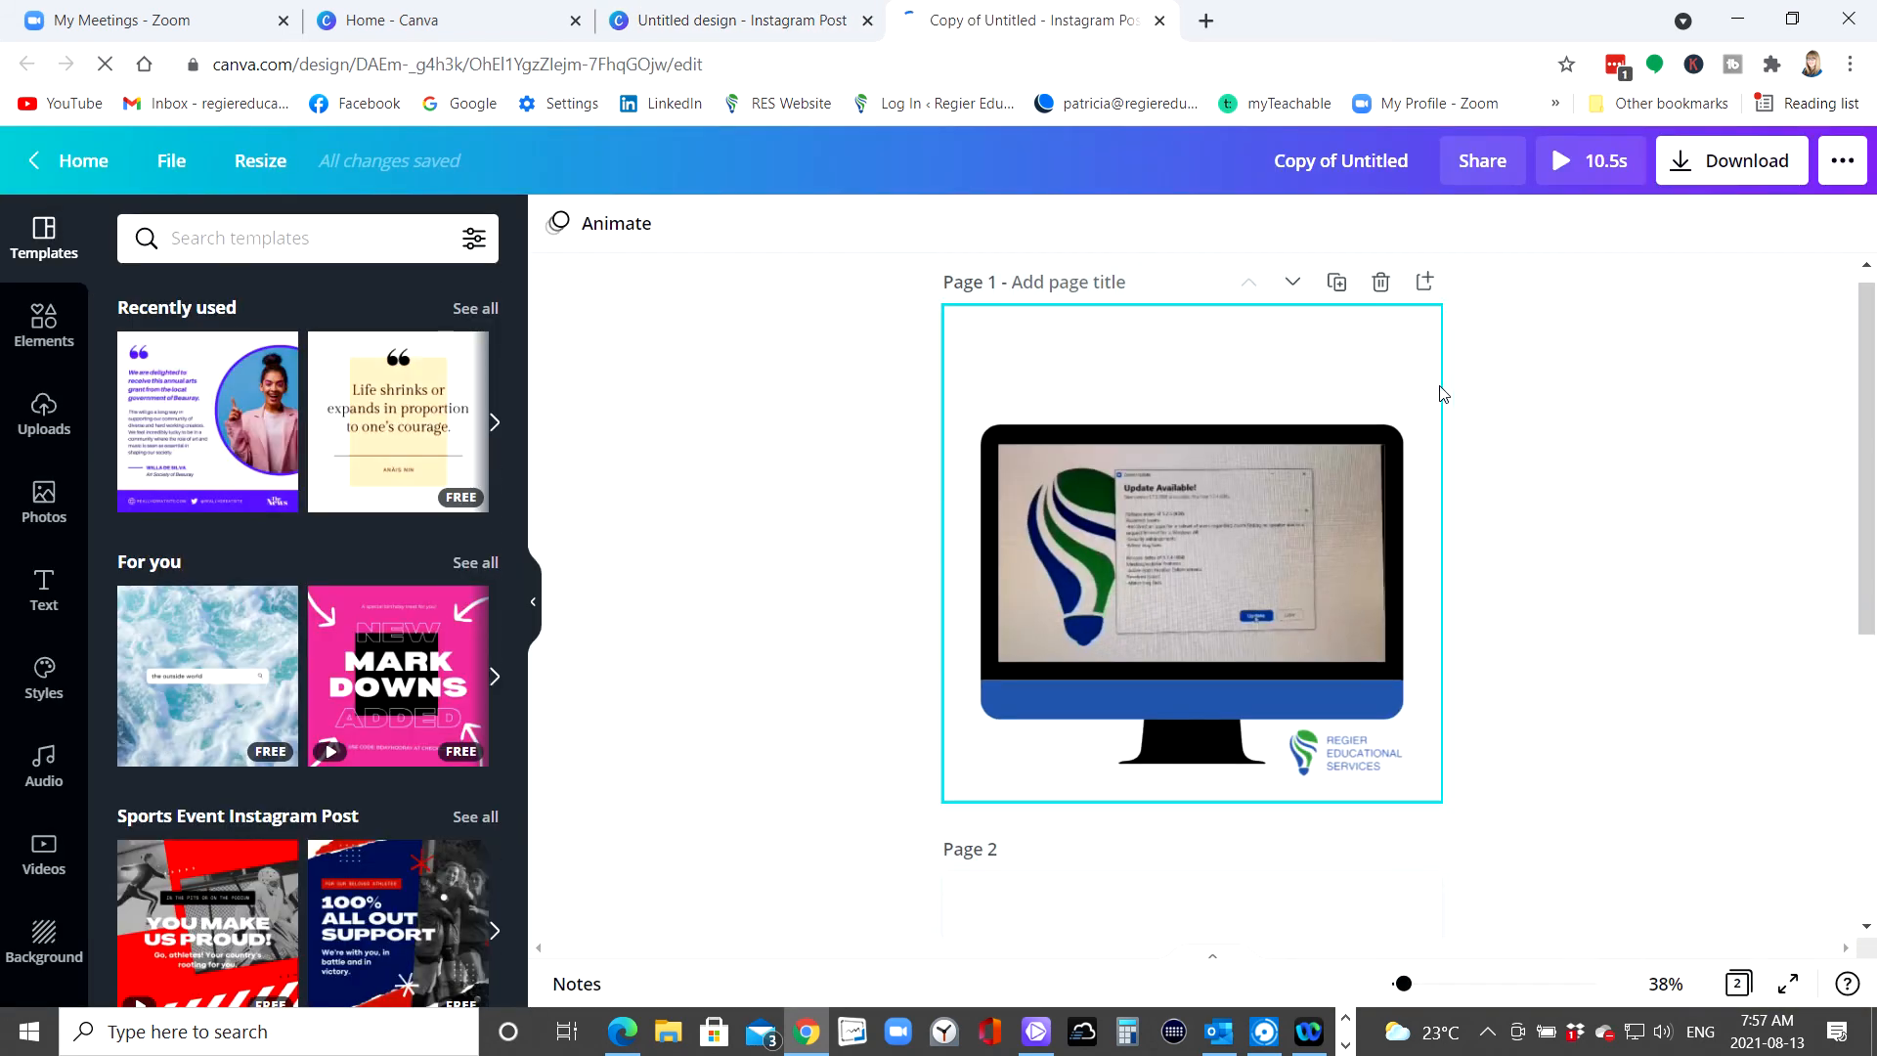
left_click(1689, 171)
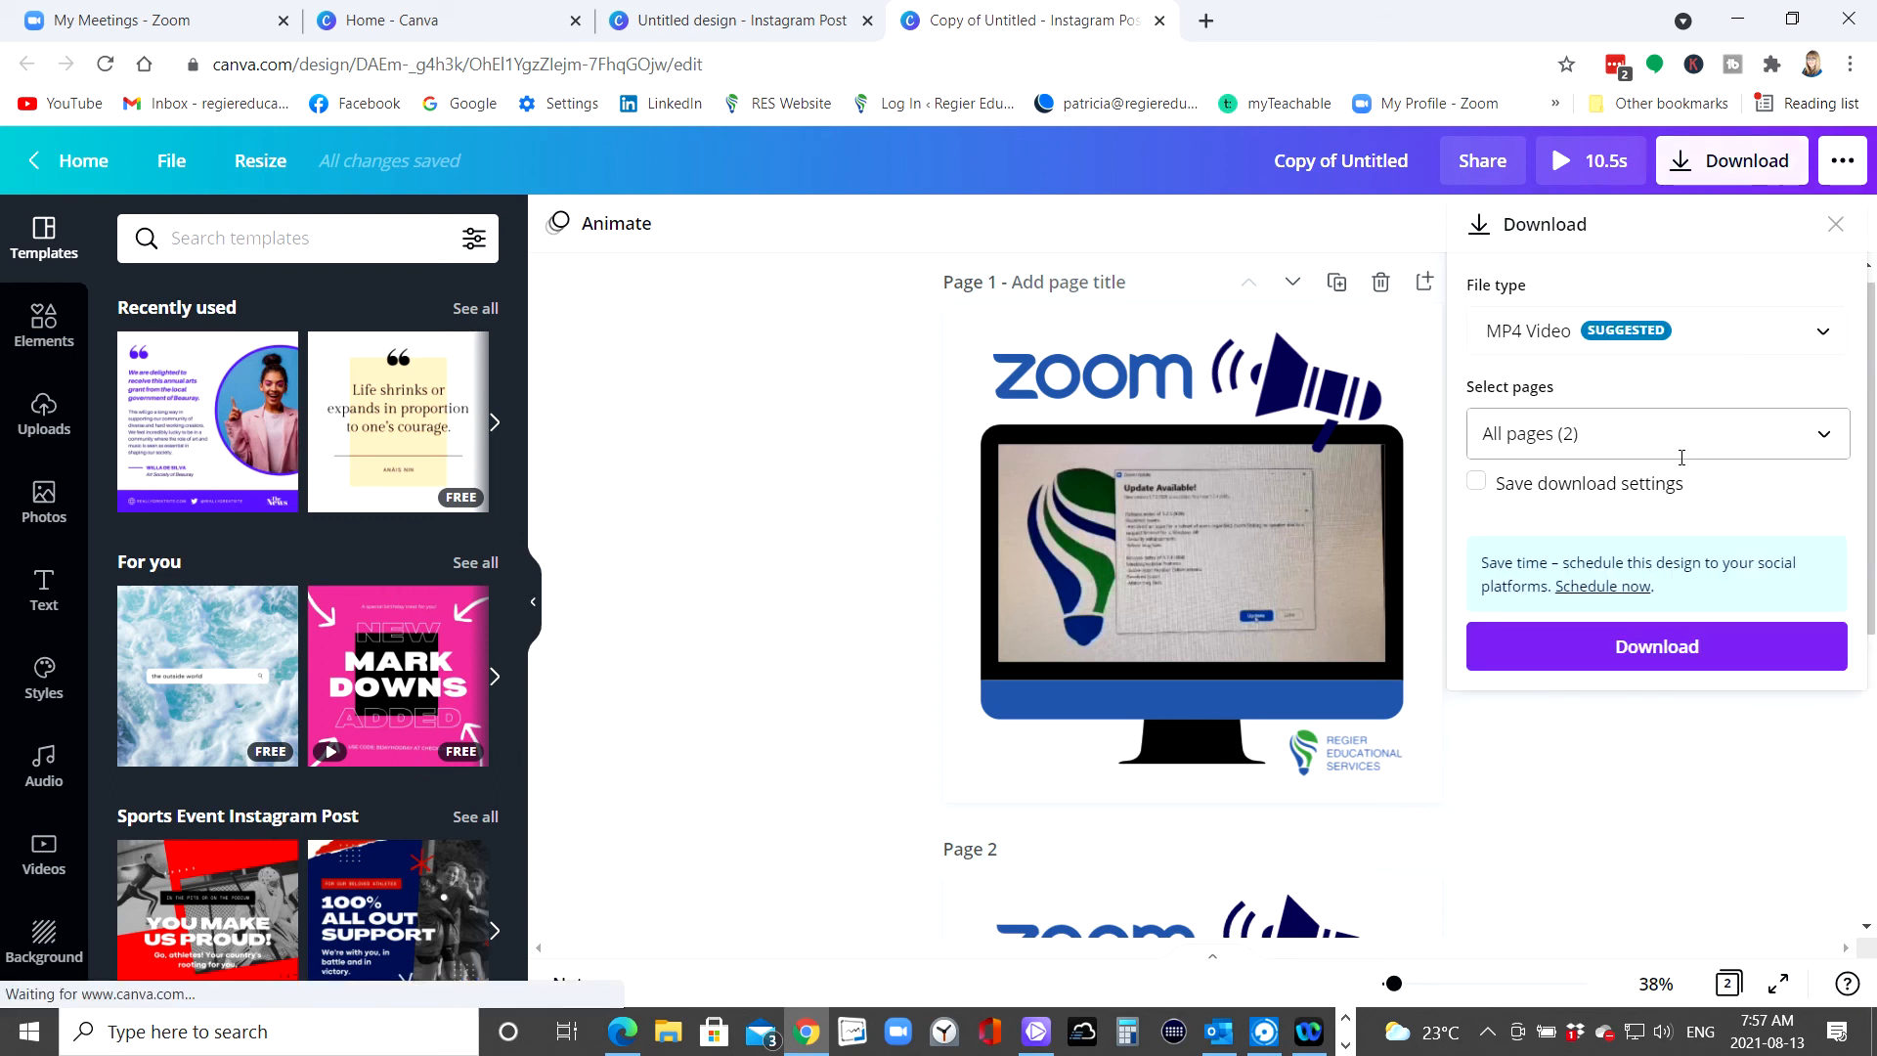
left_click(1623, 586)
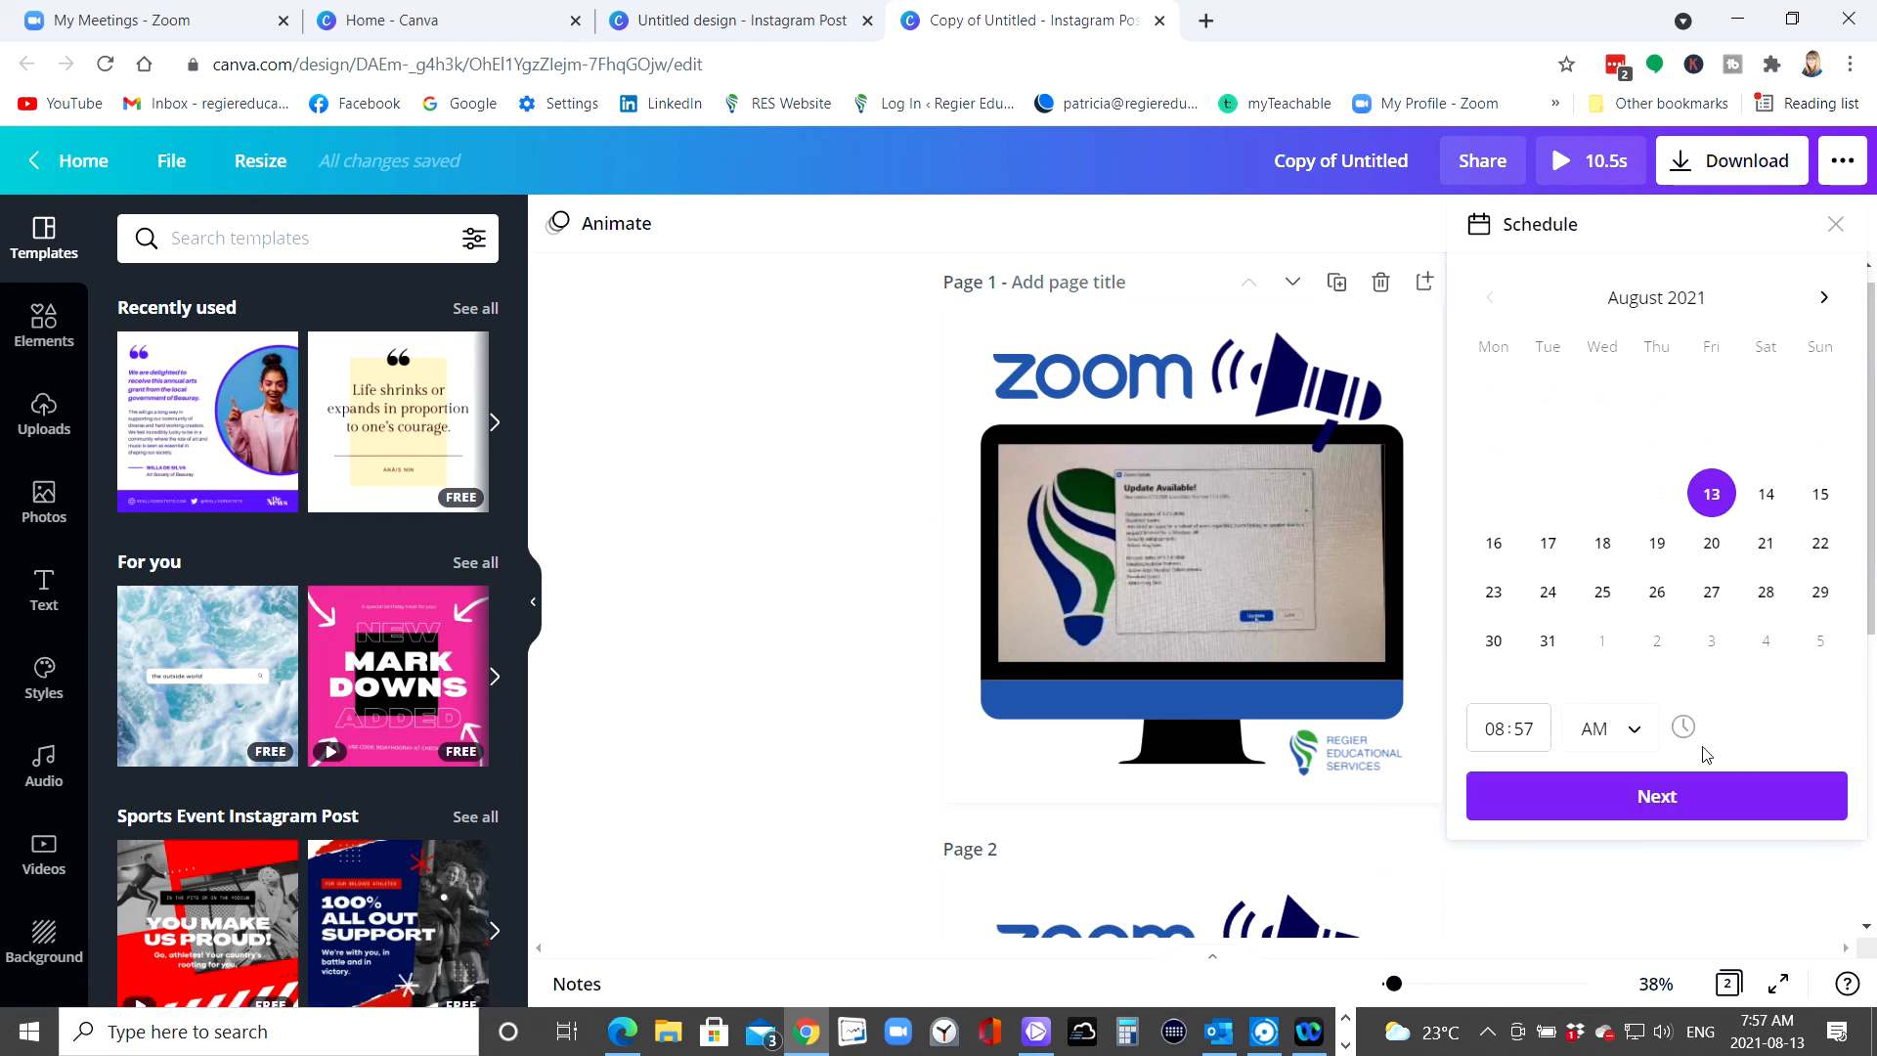
left_click(1496, 732)
key("Up")
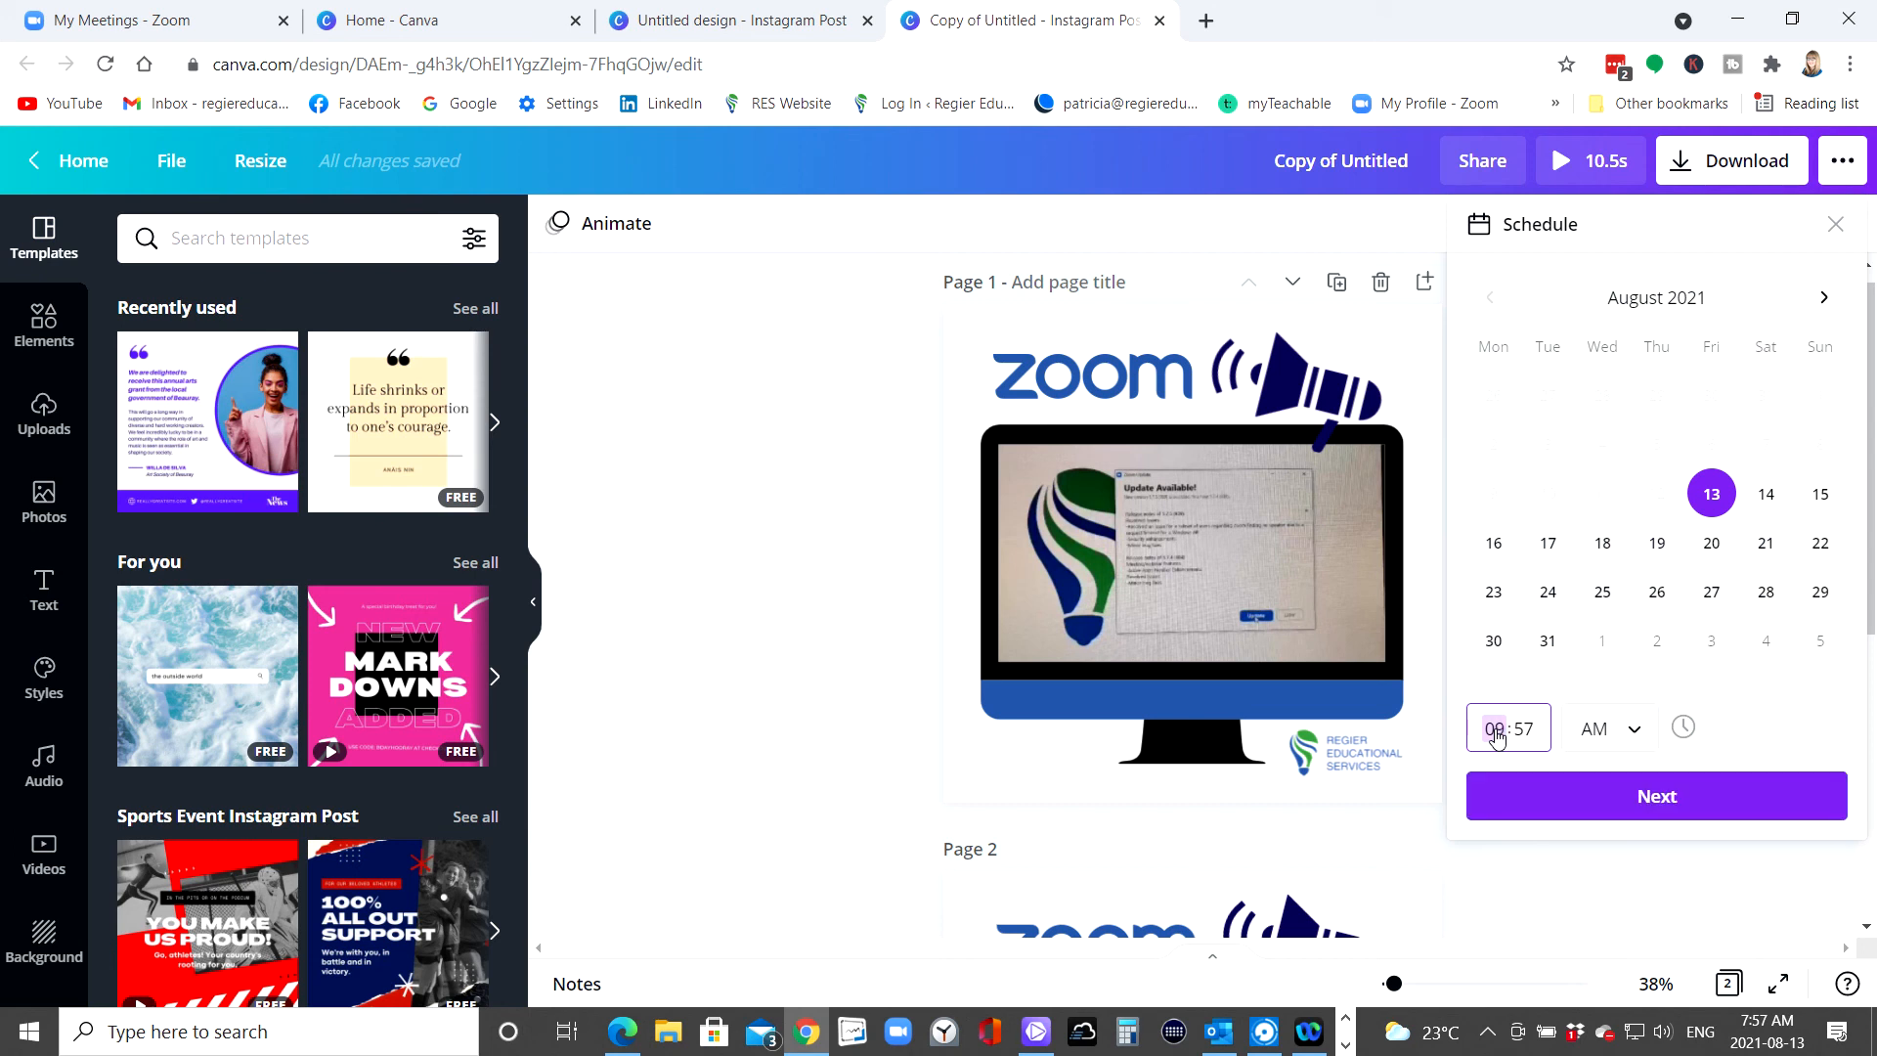
left_click(1526, 735)
type("10")
left_click(1659, 798)
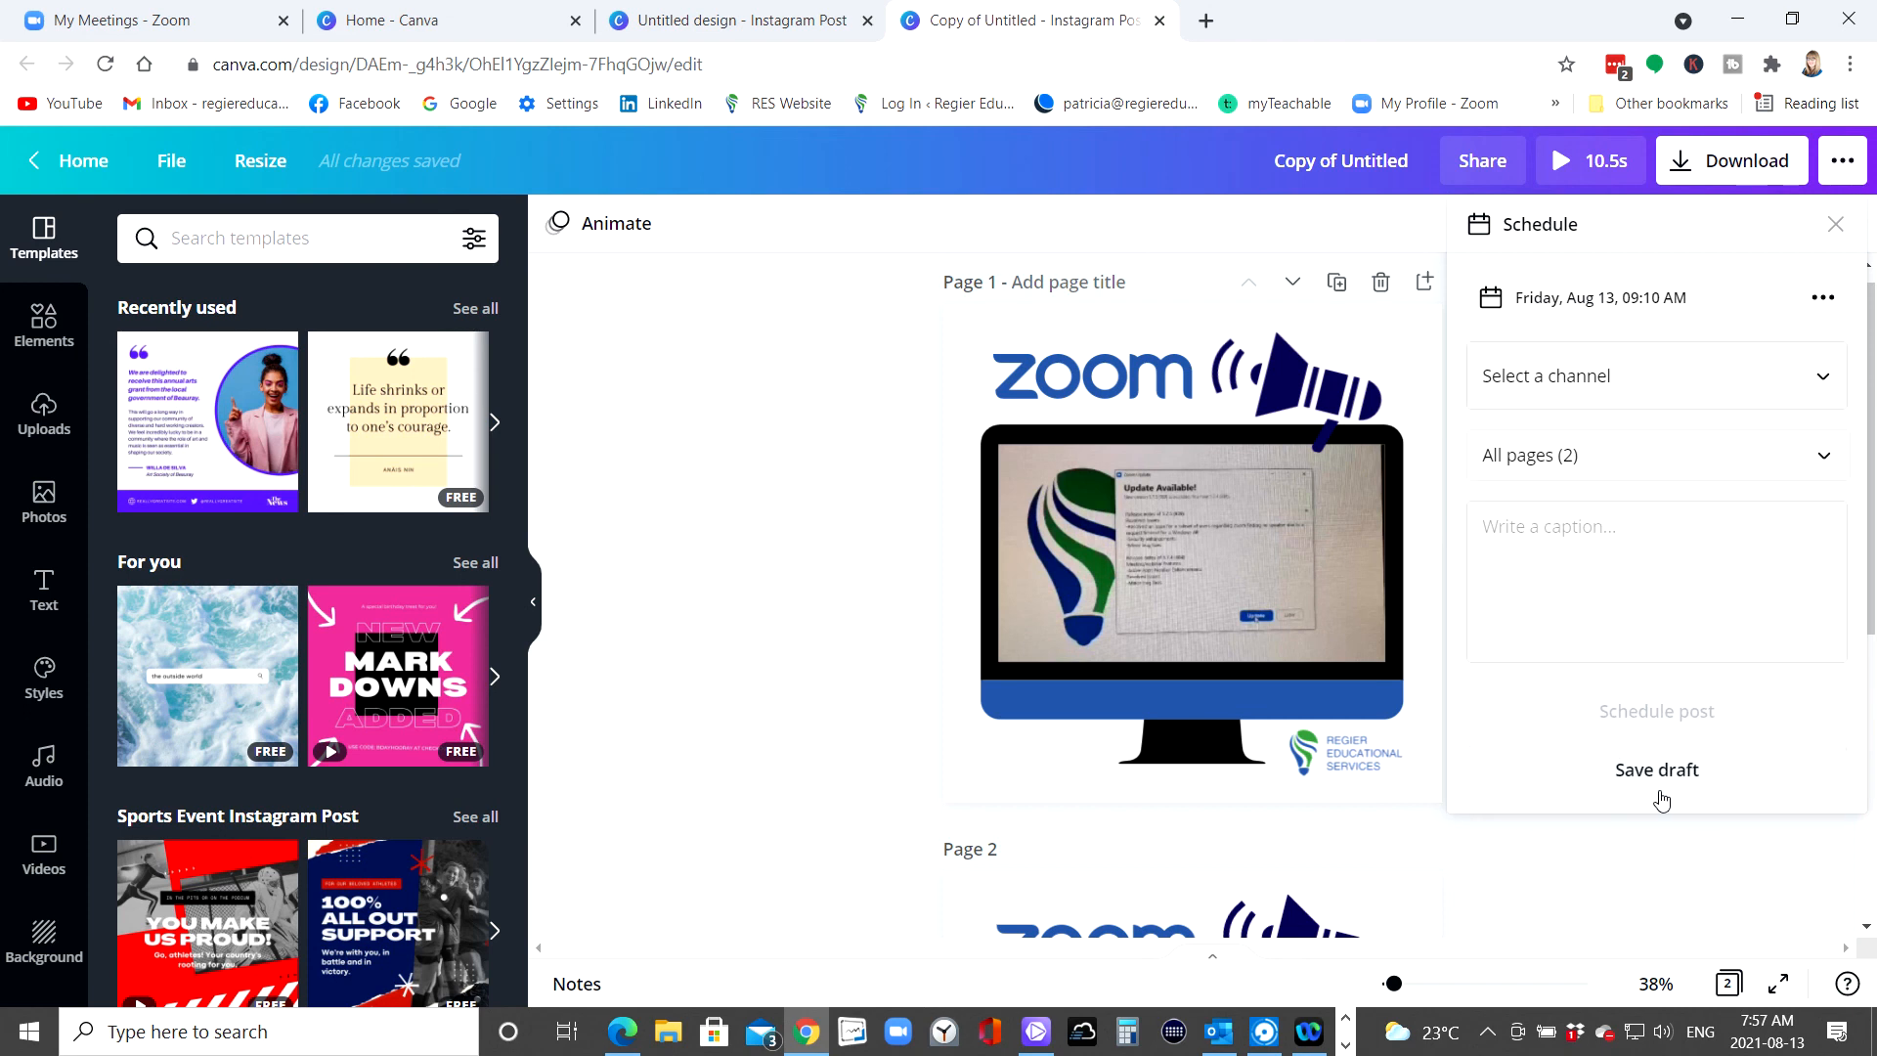
- Schedule the copied design to the Regier Education Facebook channel, using the copied caption as its text
left_click(1824, 378)
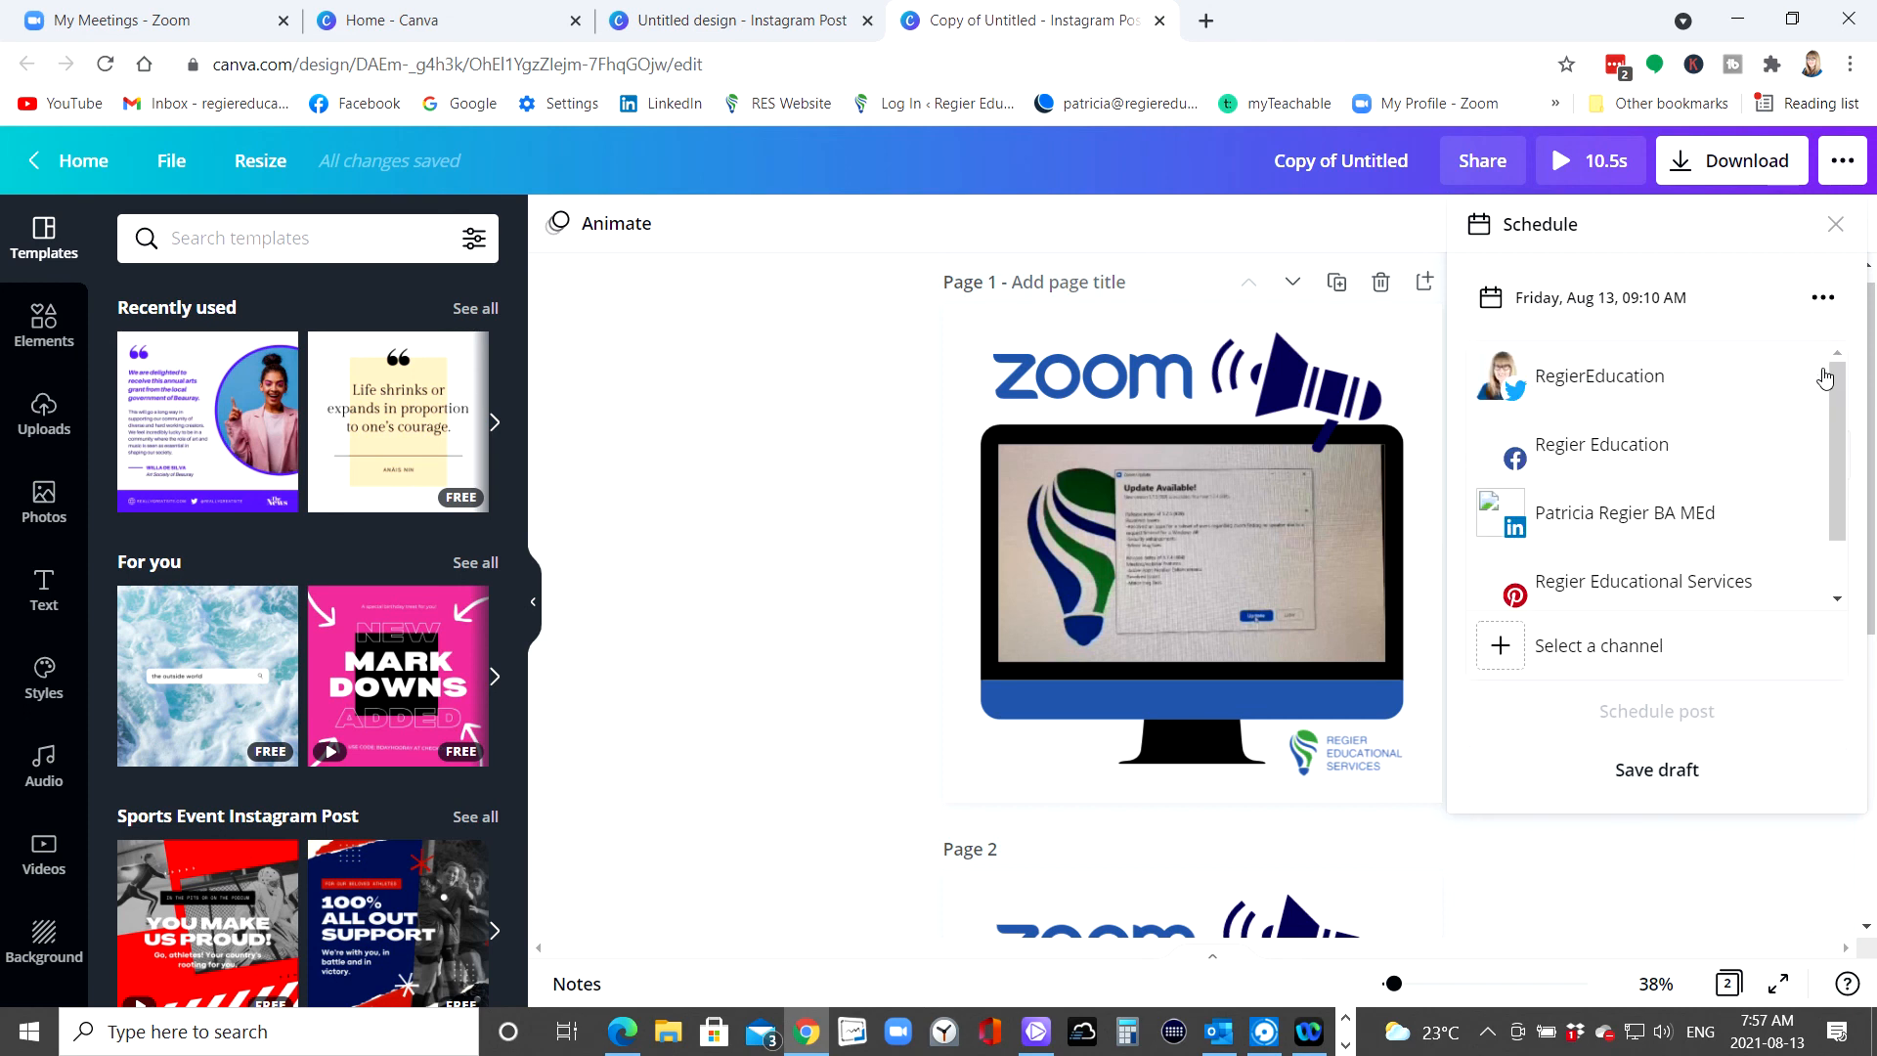
left_click(1689, 447)
left_click(1552, 617)
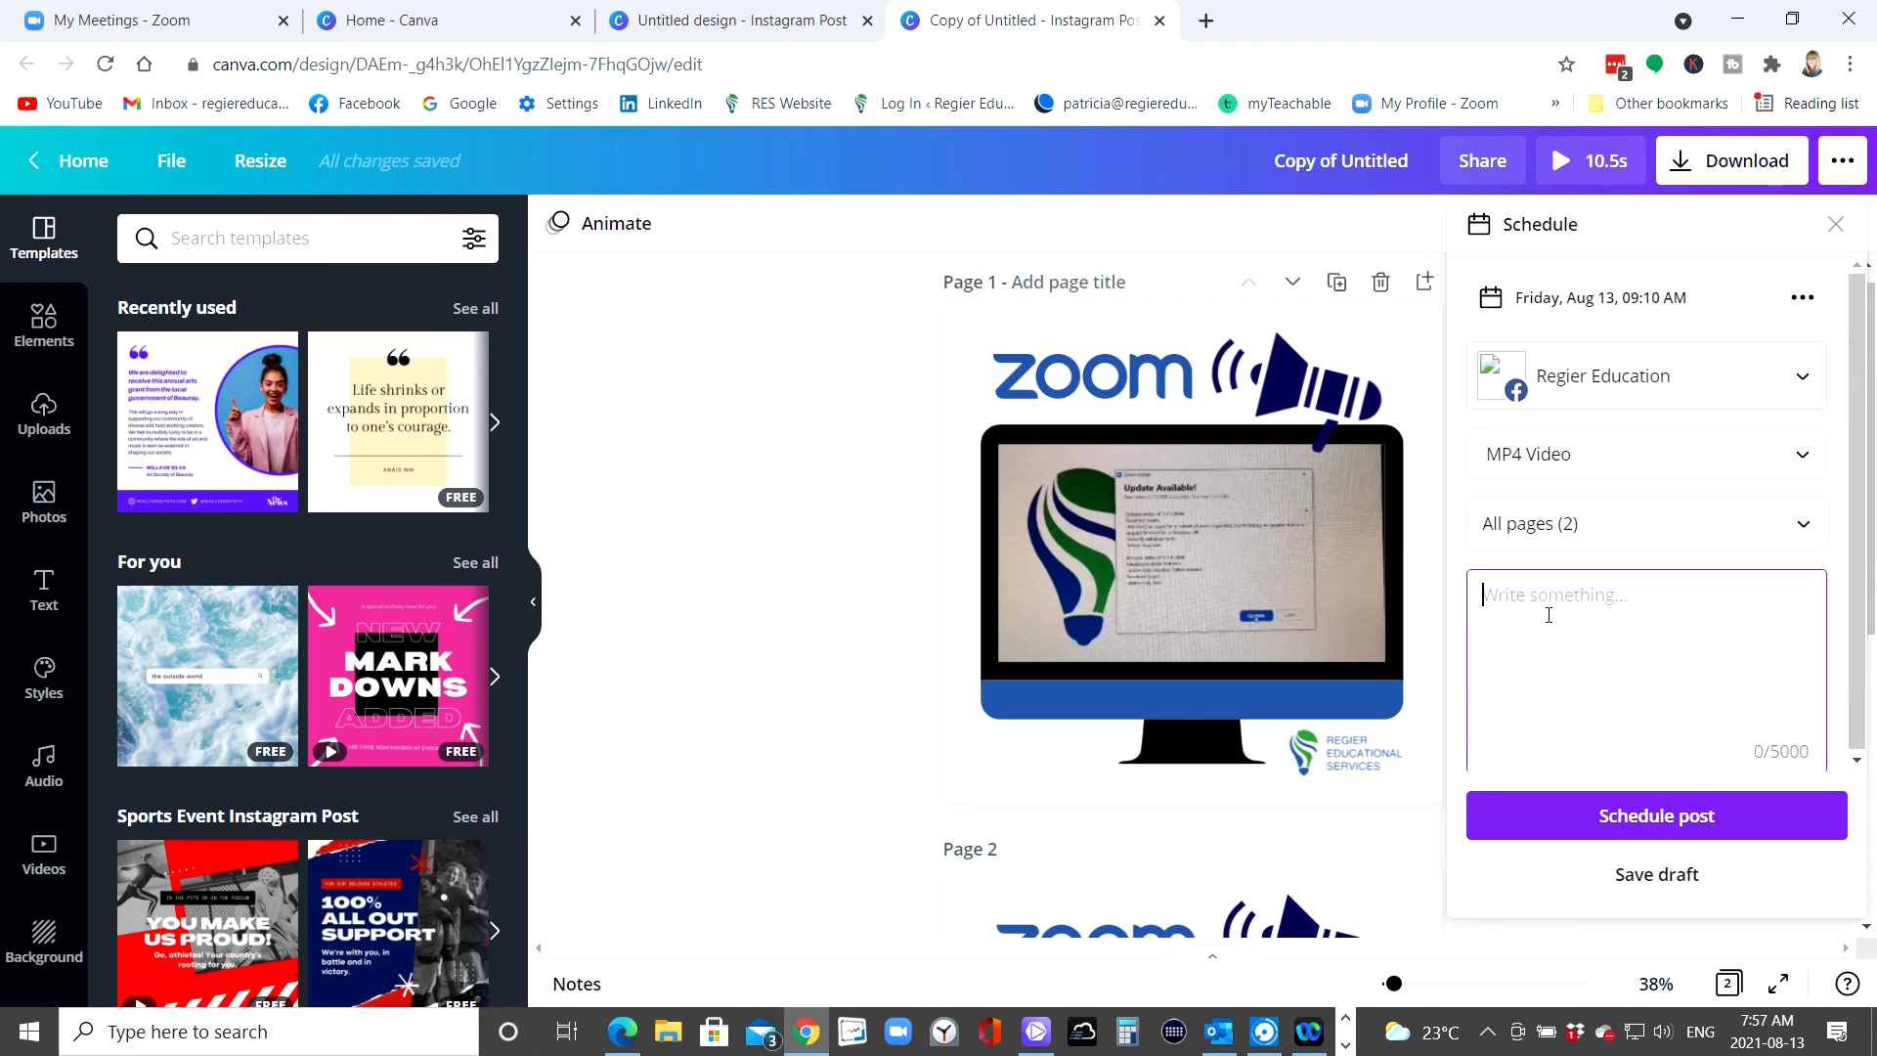
right_click(1550, 619)
left_click(1534, 346)
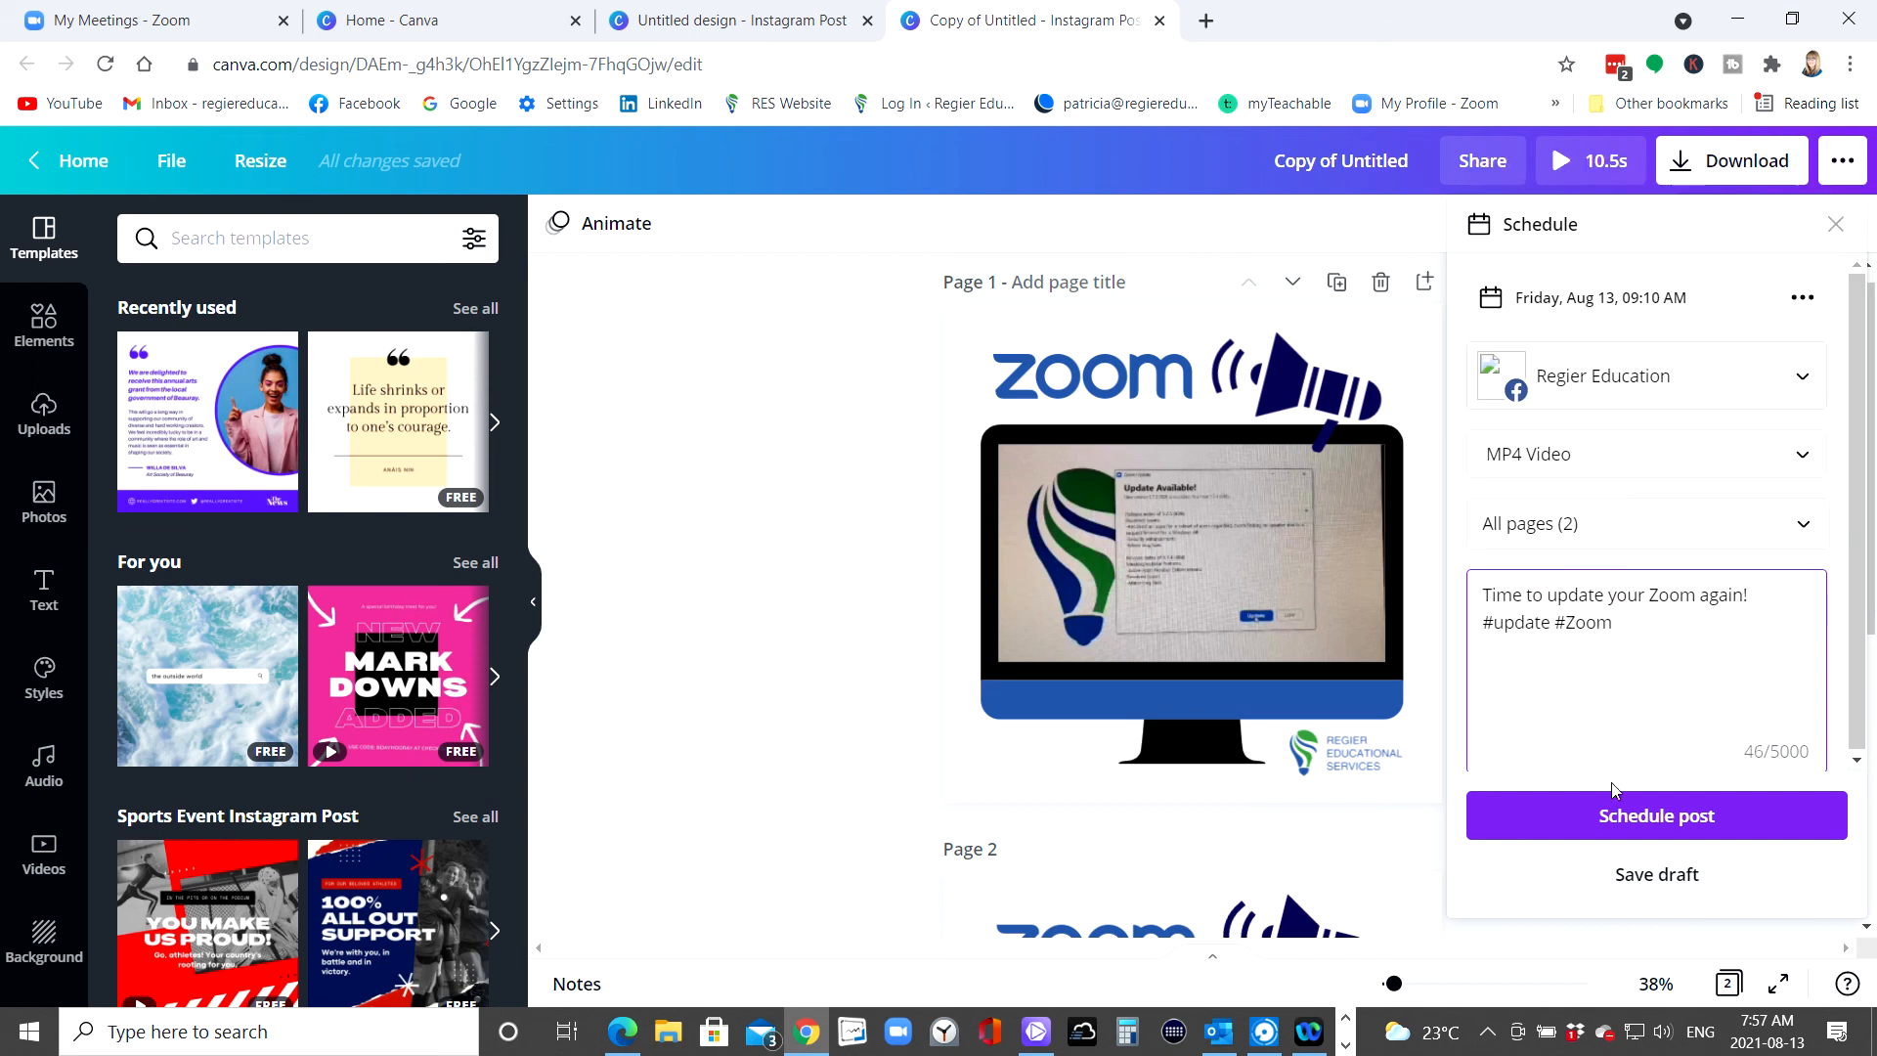
left_click(1638, 817)
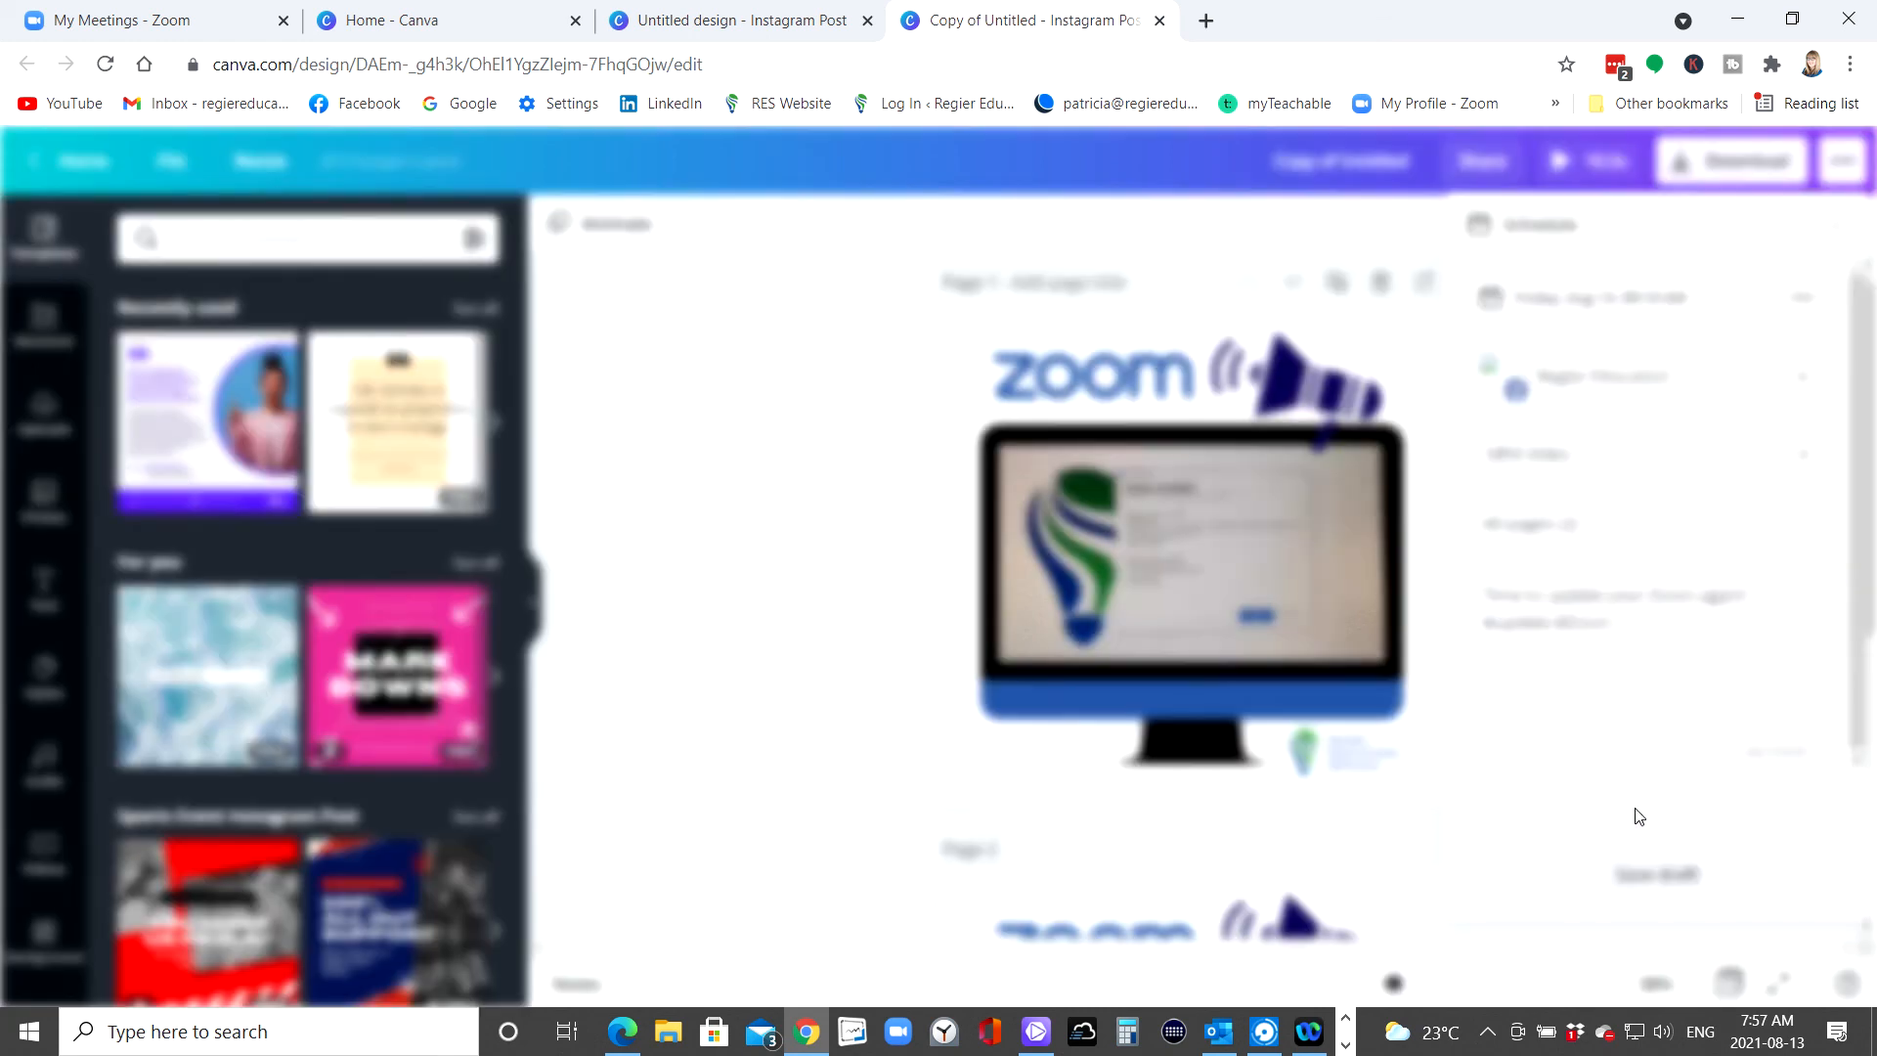